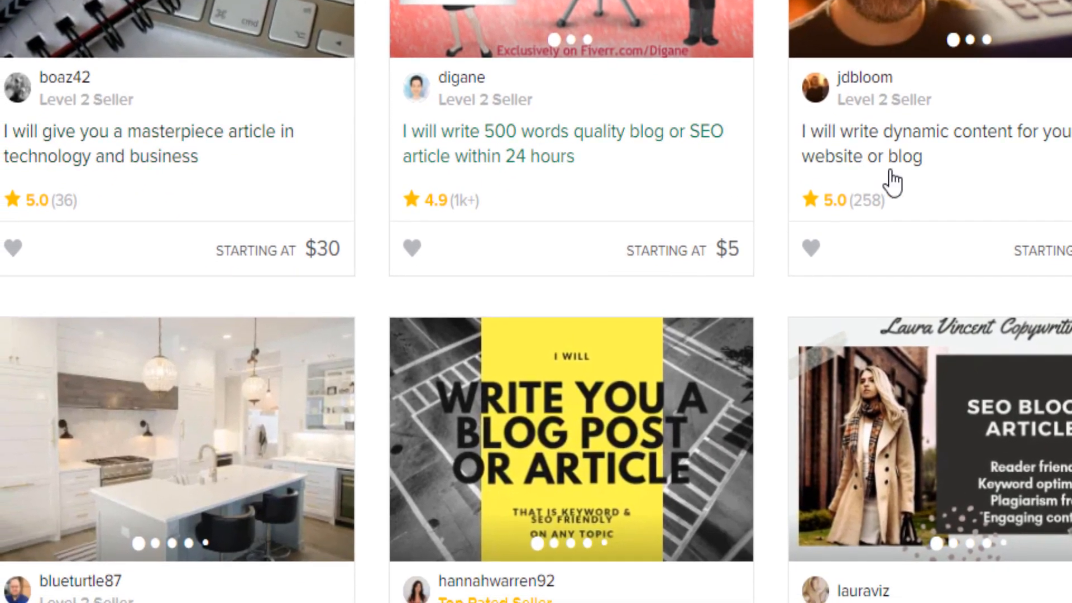
Browse the Fiverr listings for article and blog writing services and their starting prices.
scroll(591, 295, down, 7)
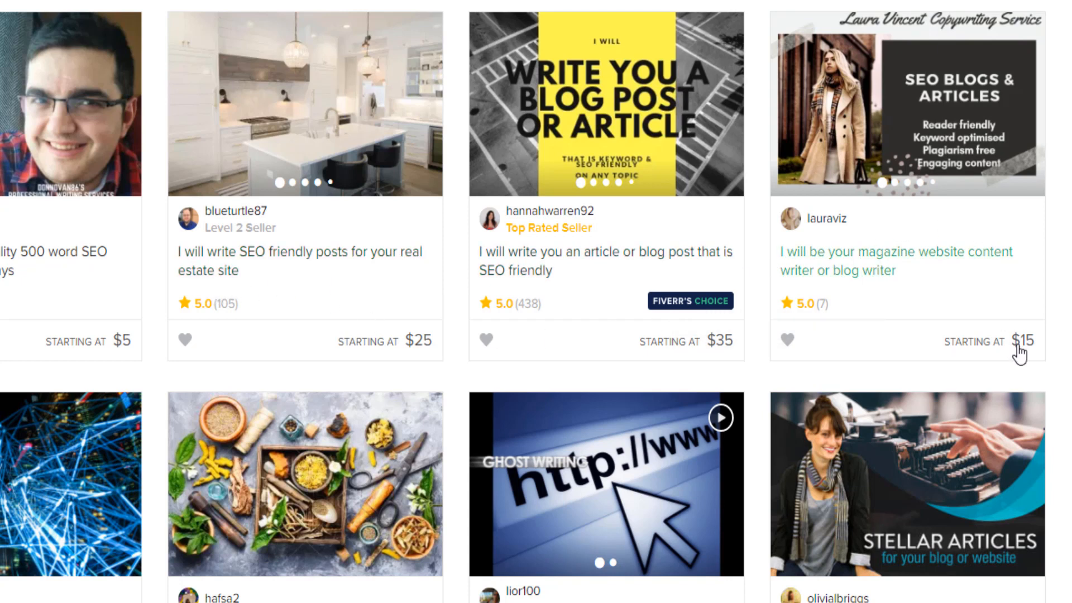
scroll(1022, 351, down, 5)
scroll(970, 412, down, 20)
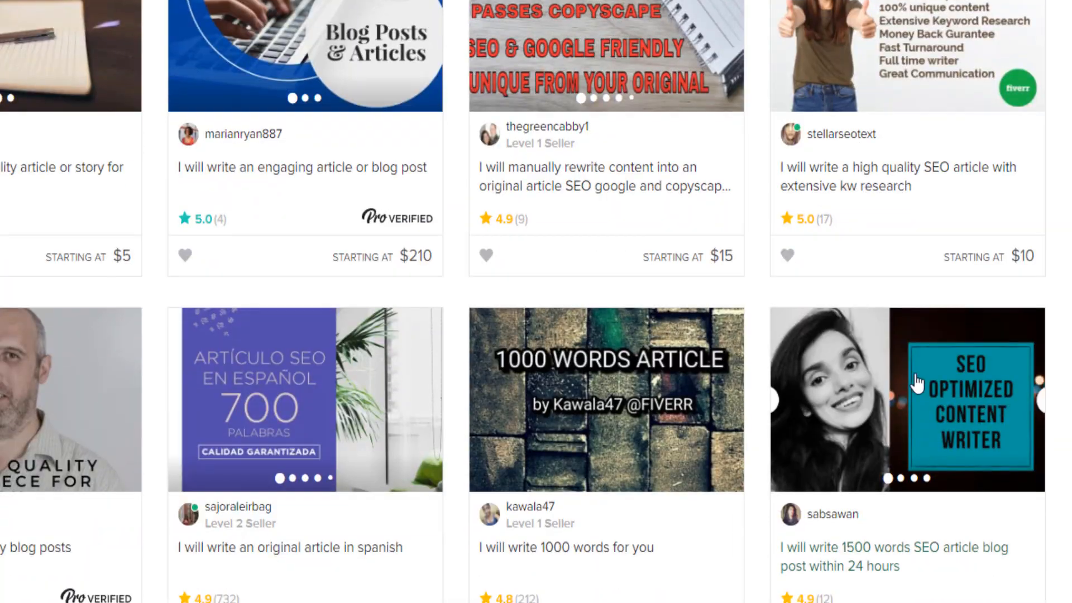
scroll(908, 371, down, 20)
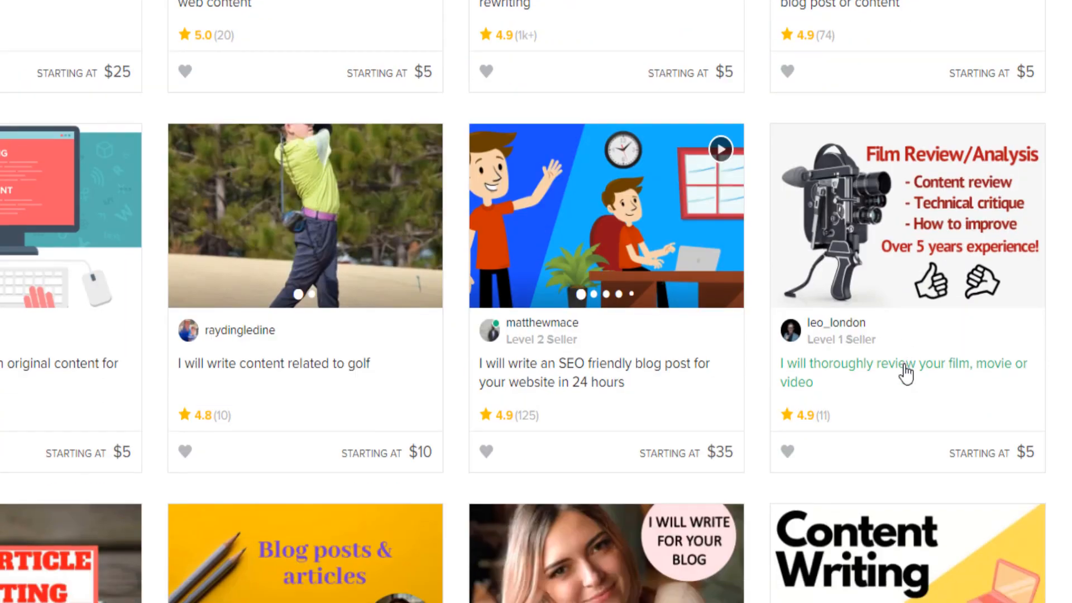
scroll(991, 522, up, 12)
scroll(992, 522, up, 7)
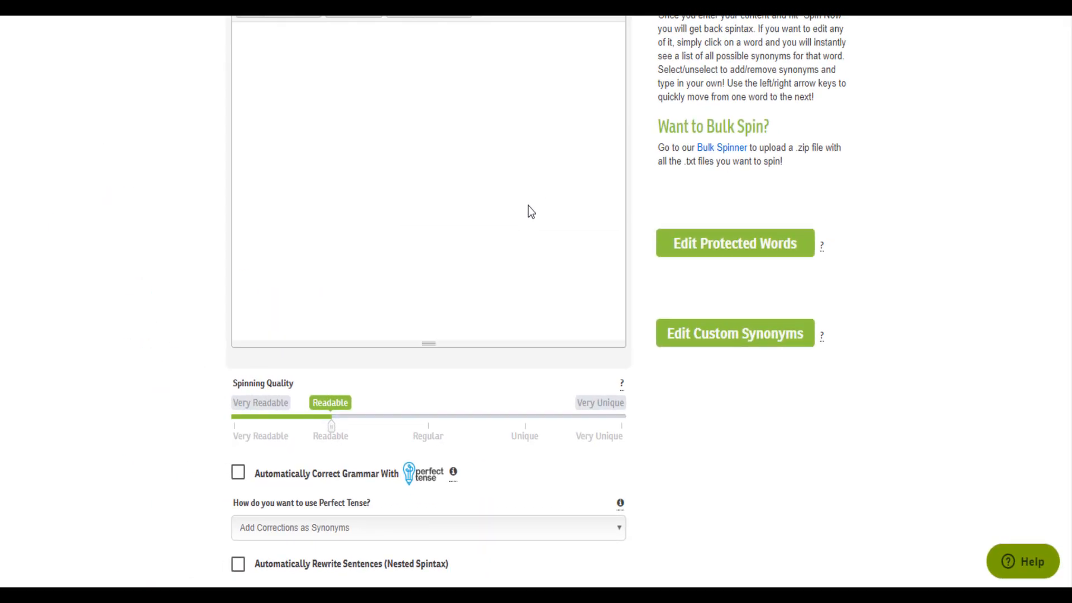
In WordAi, set the spinning quality to Unique and place the cursor in the empty article box.
scroll(525, 213, down, 4)
click(525, 196)
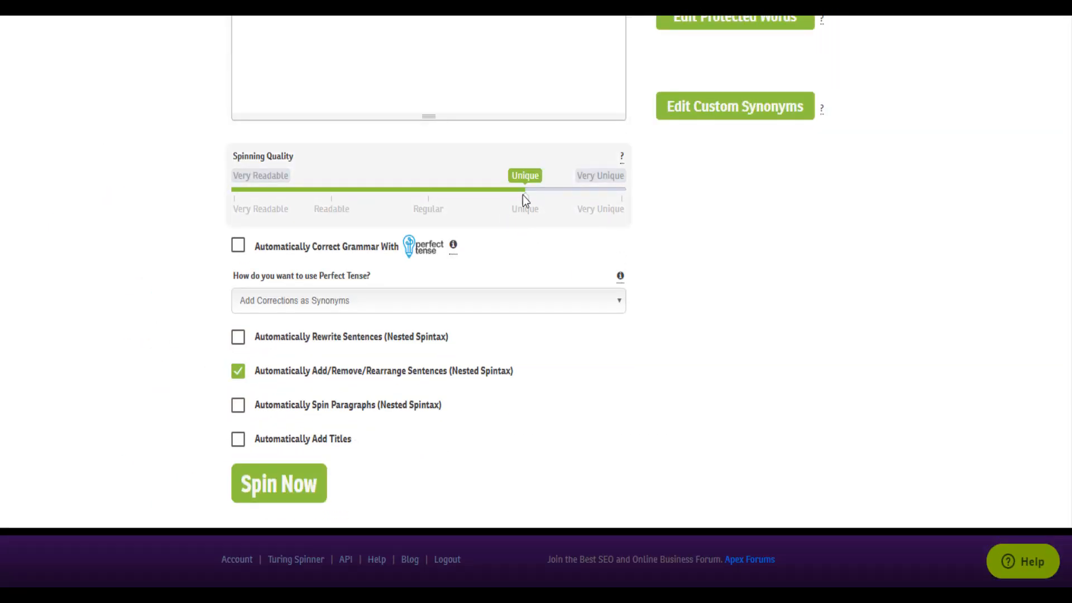
scroll(691, 319, down, 2)
scroll(837, 322, up, 3)
scroll(838, 321, up, 7)
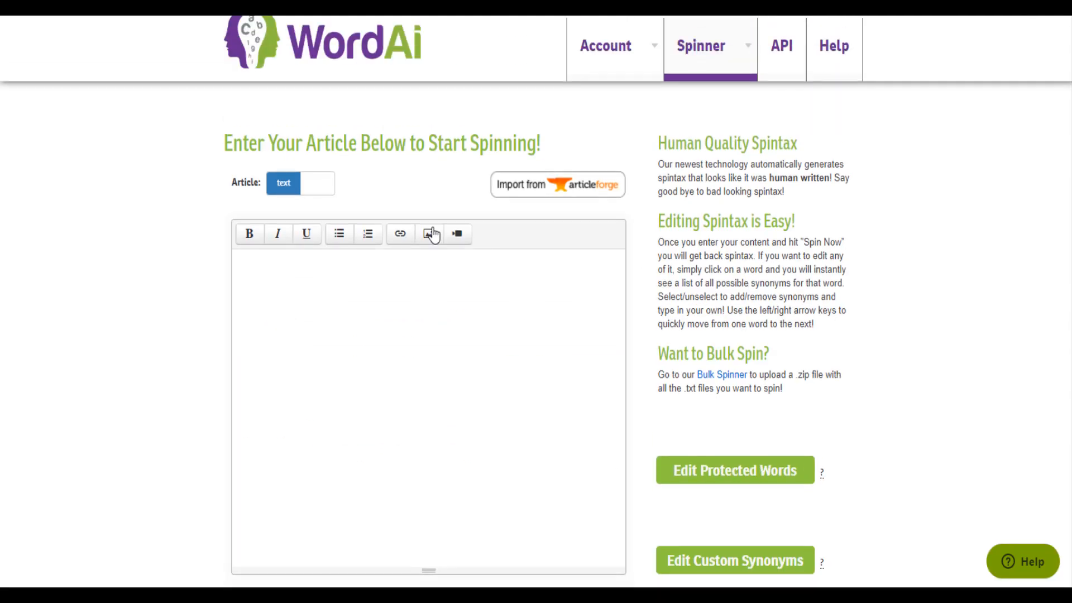
drag(228, 137, 546, 129)
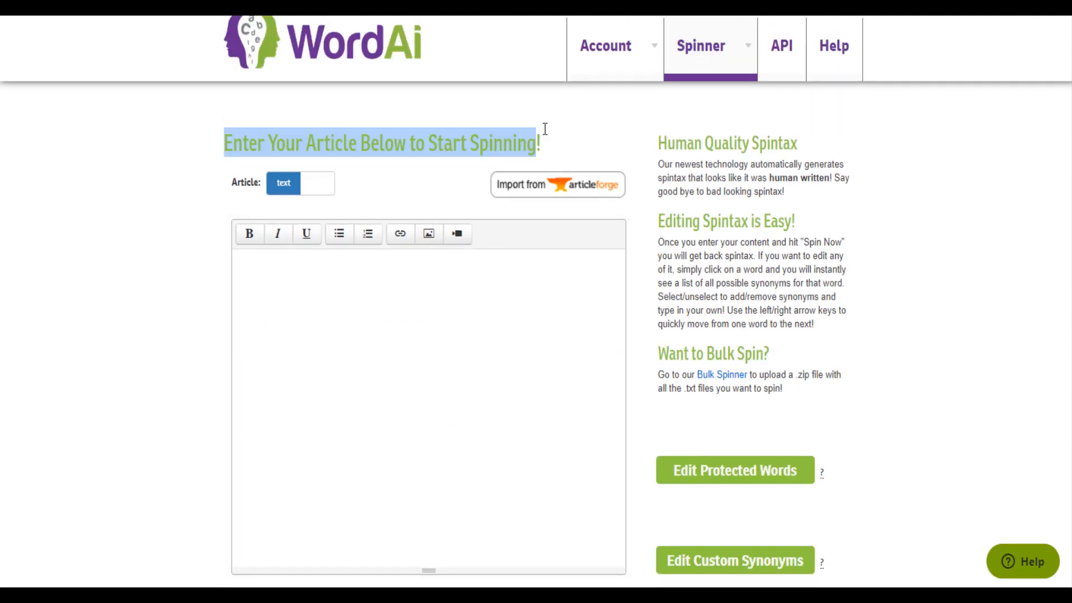
click(316, 286)
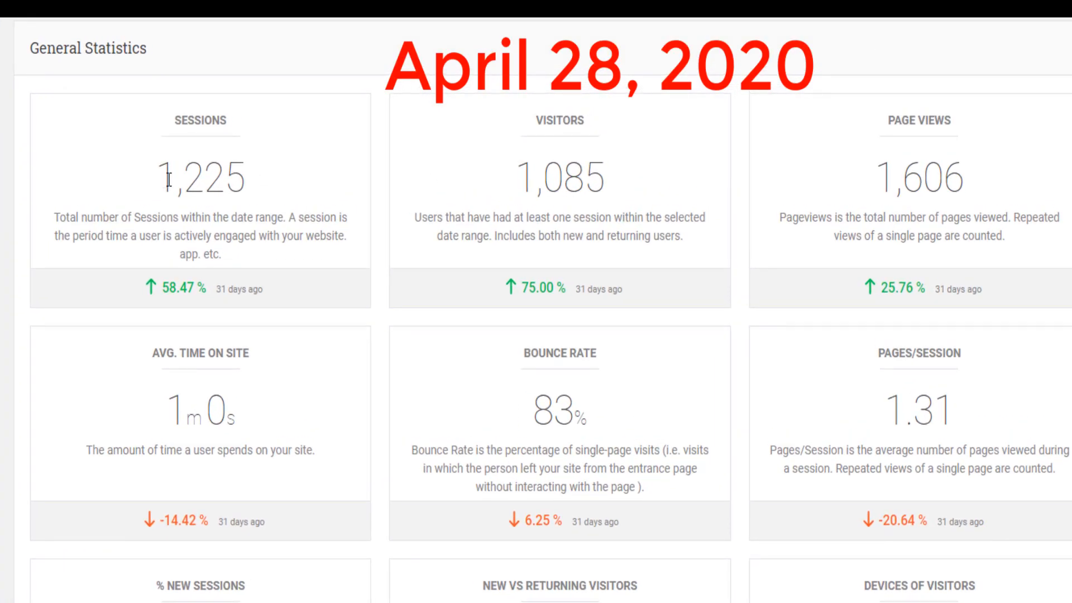
Examine the sessions, visitors and page views figures in the website's General Statistics for April 28 and May 10, 2020.
drag(168, 179, 244, 177)
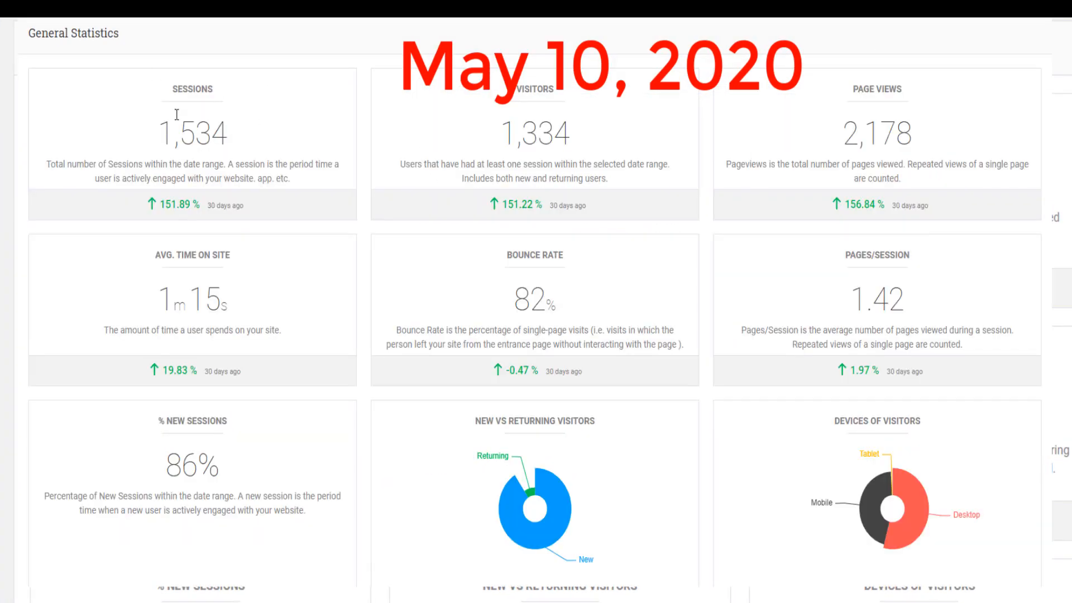
drag(164, 124, 254, 132)
drag(503, 124, 573, 133)
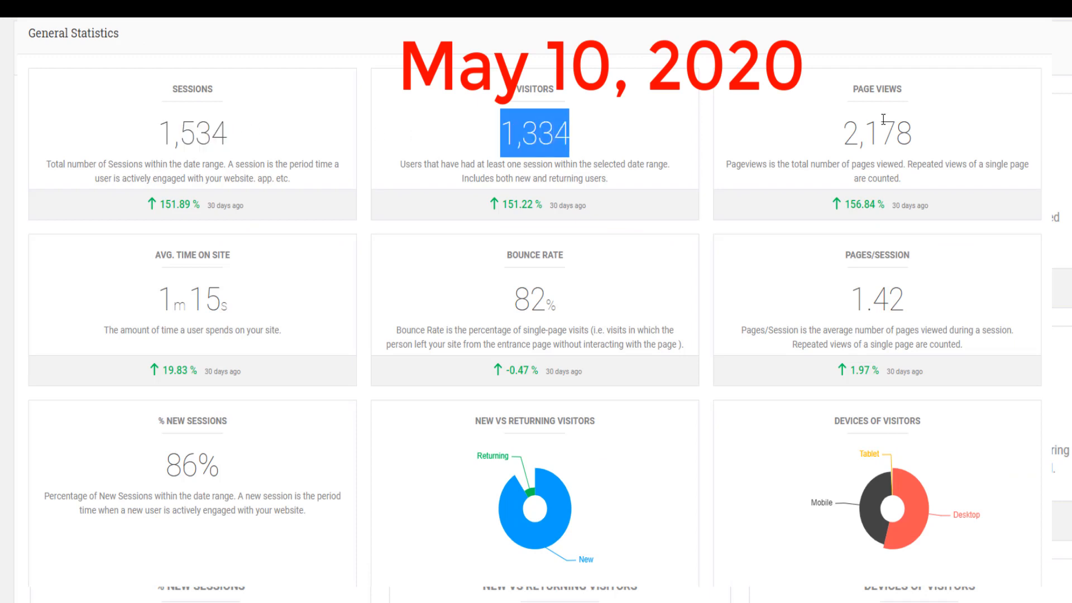
drag(842, 125, 916, 133)
drag(844, 205, 889, 208)
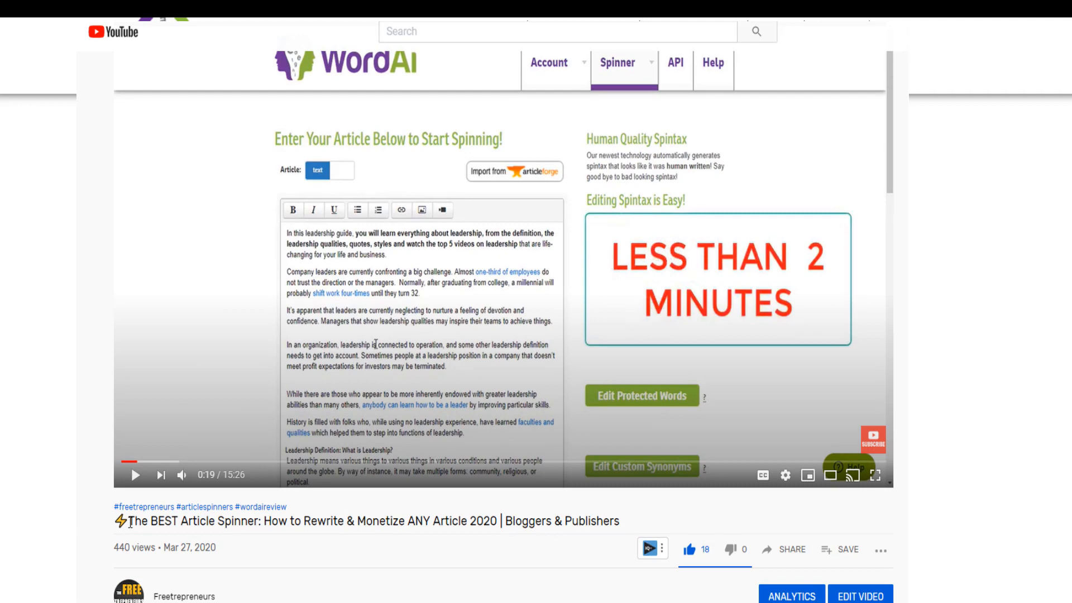
Look over the title and details of the YouTube video about the best article spinner.
drag(130, 524, 613, 531)
scroll(582, 479, down, 2)
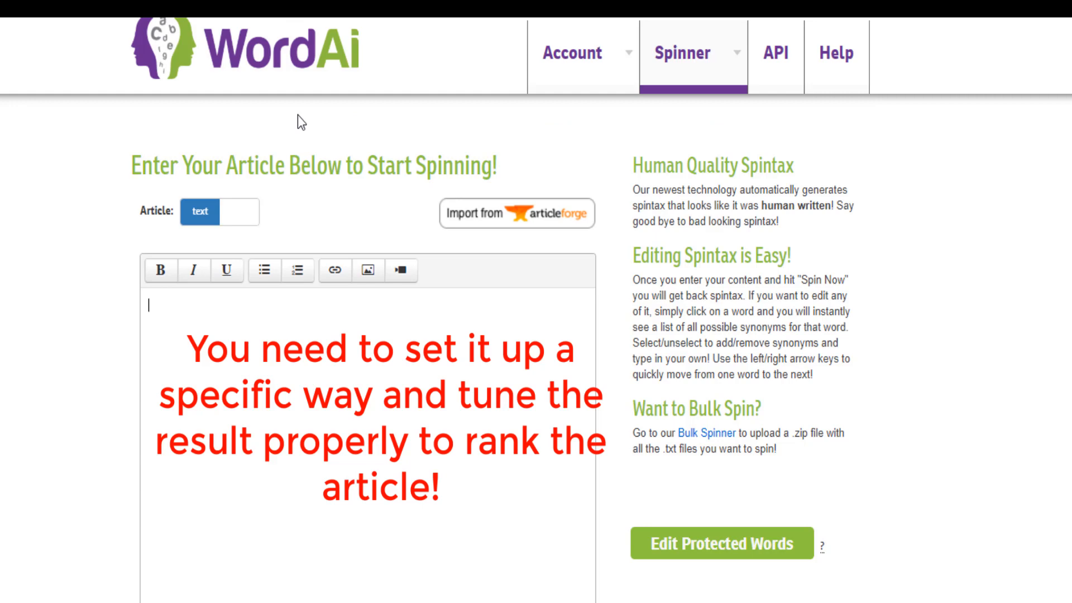
Review WordAi's spinning quality, grammar and nested spintax options for the article.
scroll(320, 158, down, 10)
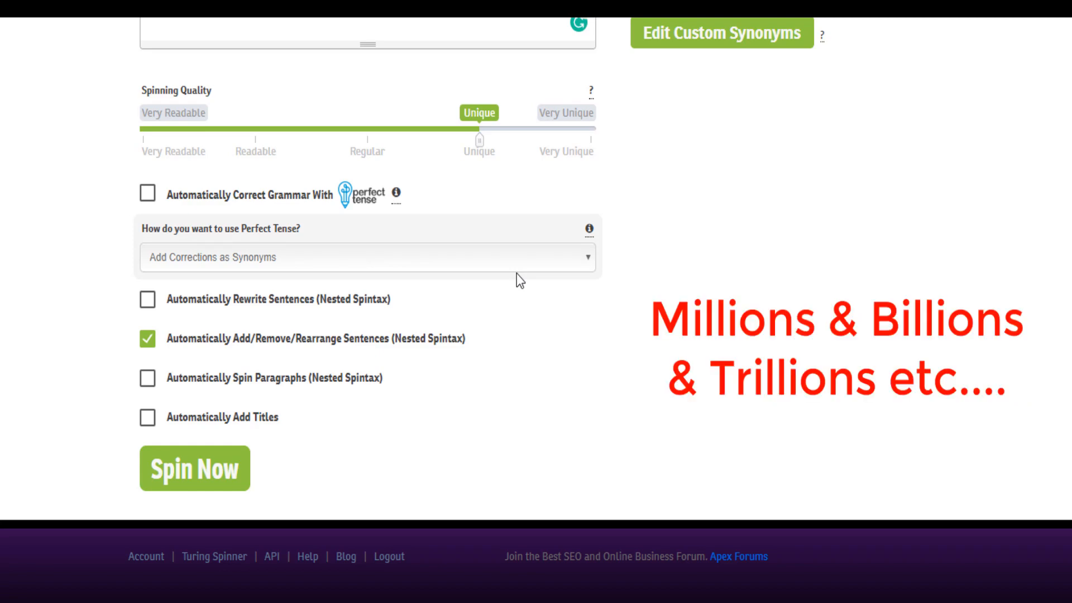
scroll(795, 192, up, 10)
scroll(957, 257, down, 10)
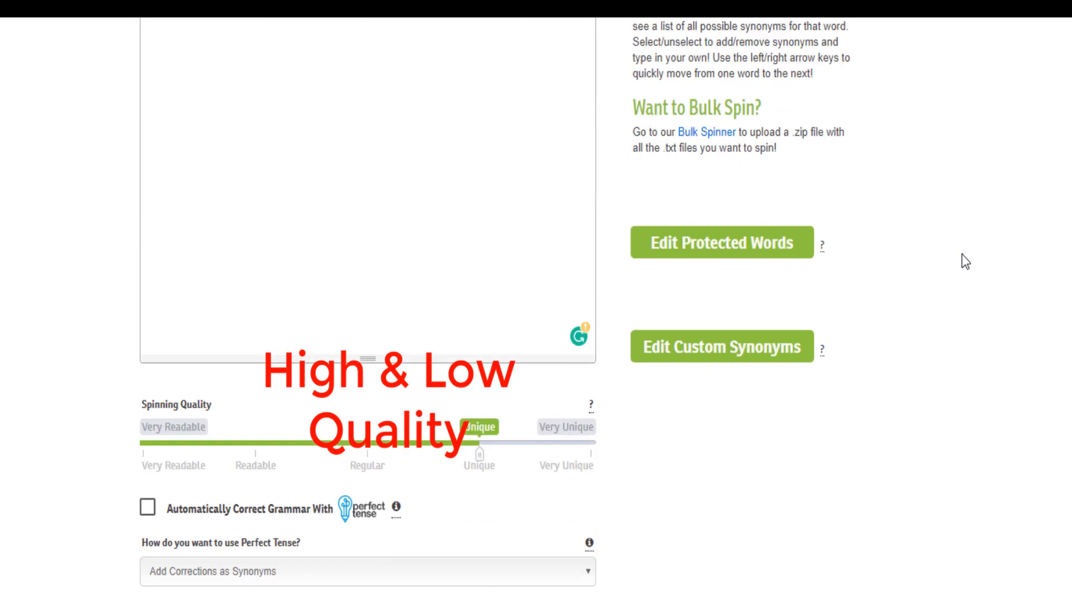
scroll(966, 261, up, 10)
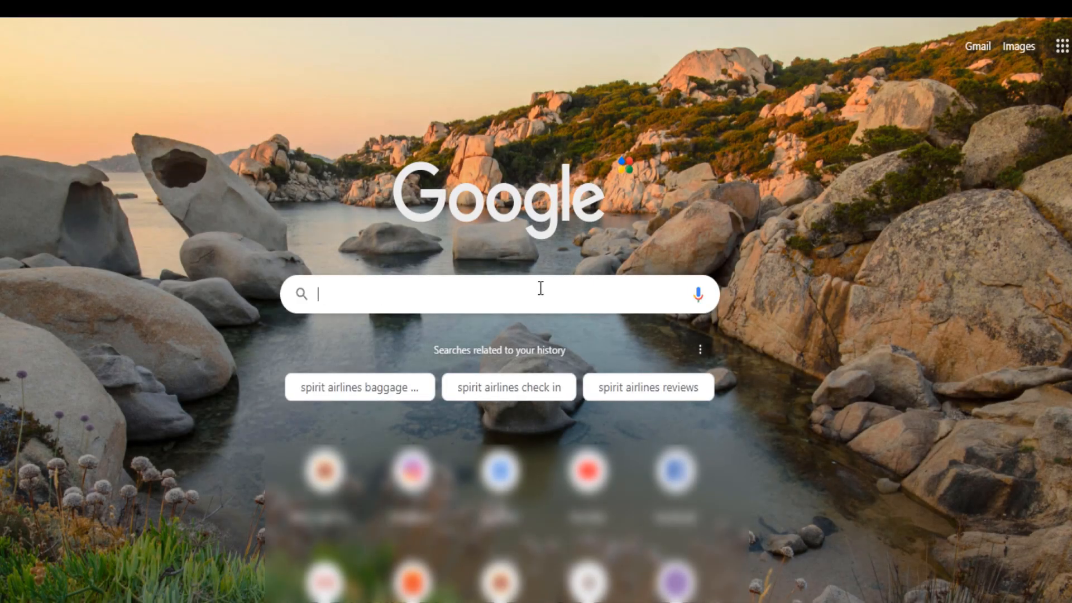
Search Google for "cancer" and look through the sites that rank for it.
text(cancer)
key(Return)
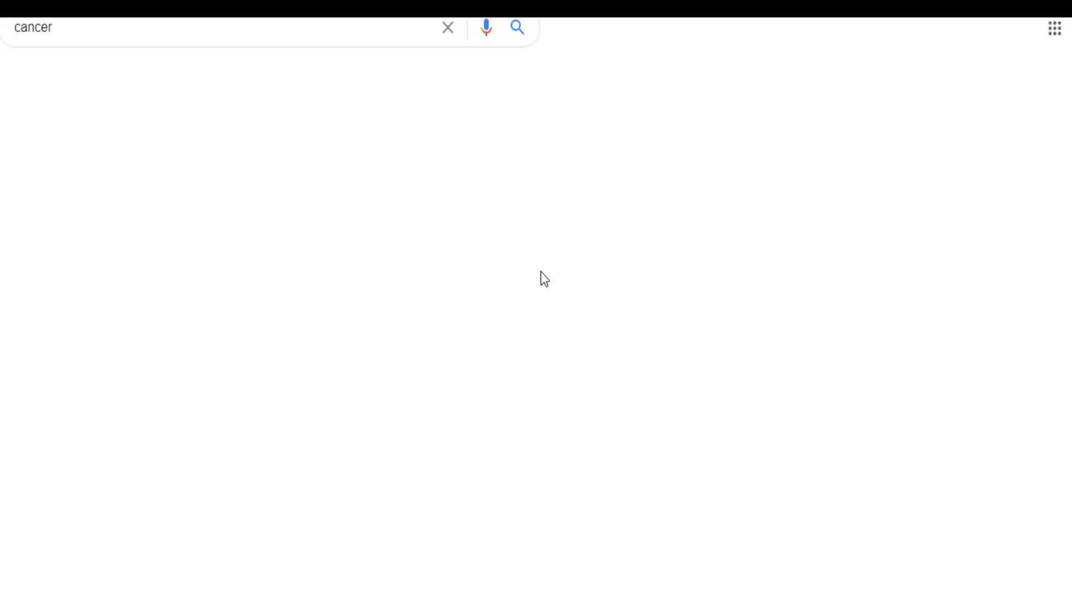
scroll(282, 488, down, 7)
scroll(220, 450, up, 5)
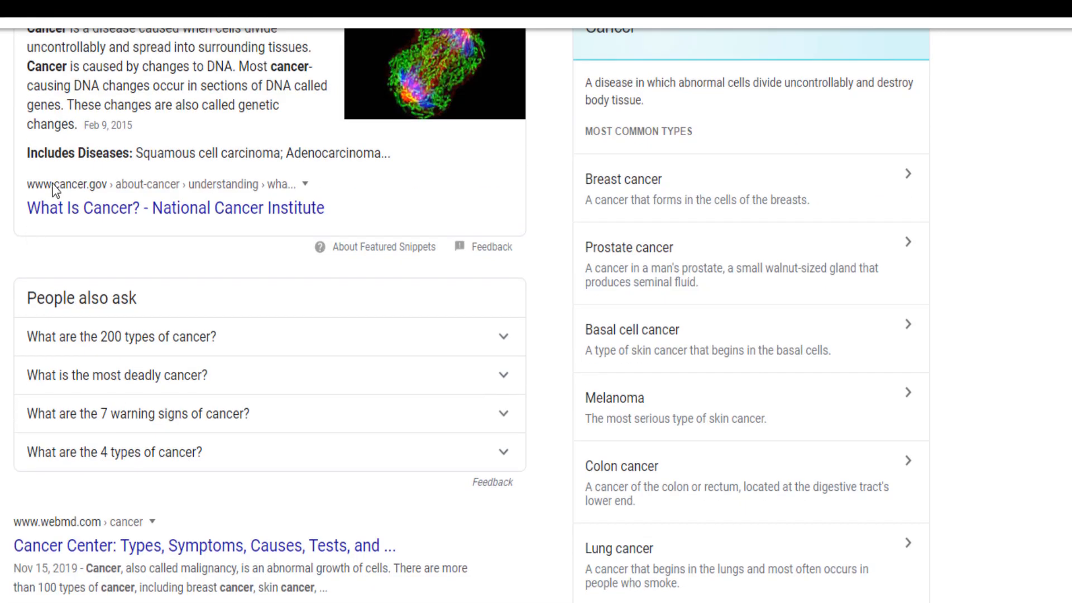
scroll(148, 287, down, 5)
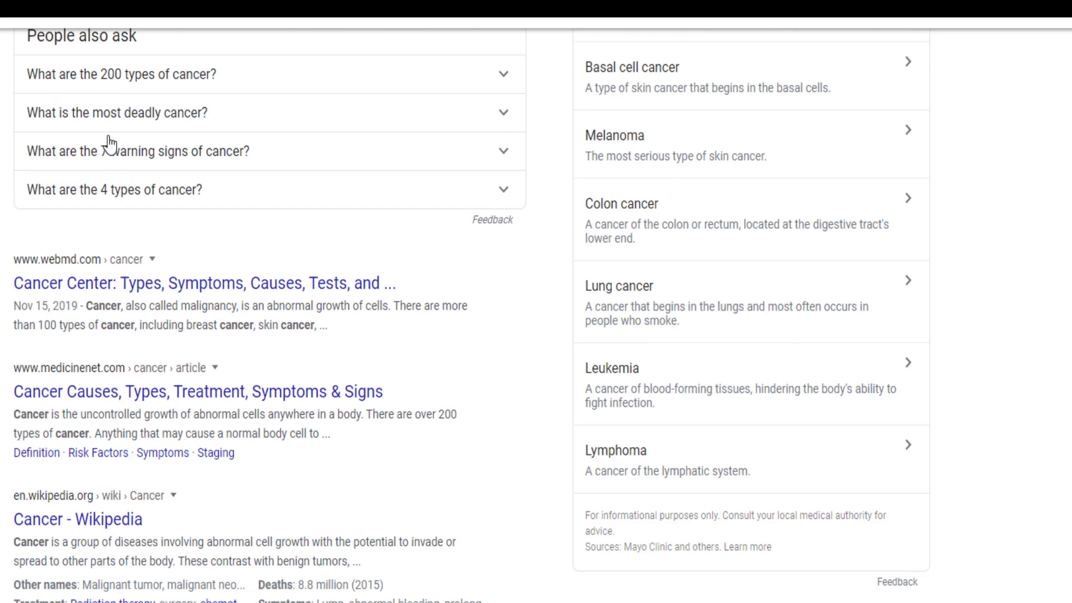
scroll(123, 283, up, 8)
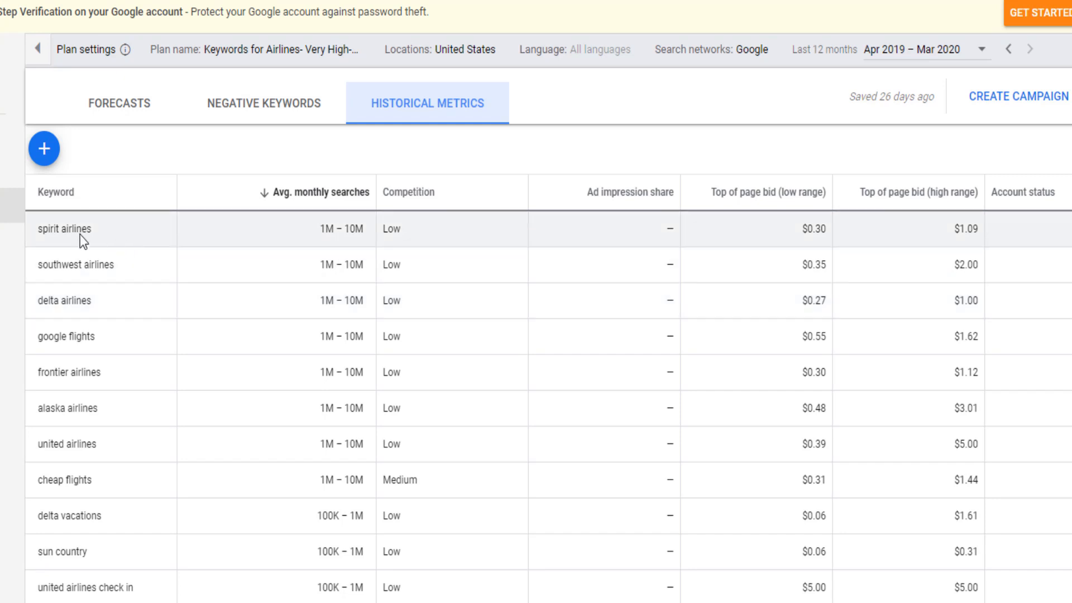
Examine the airline keywords and their average monthly searches in the keyword plan's historical metrics.
drag(37, 229, 167, 241)
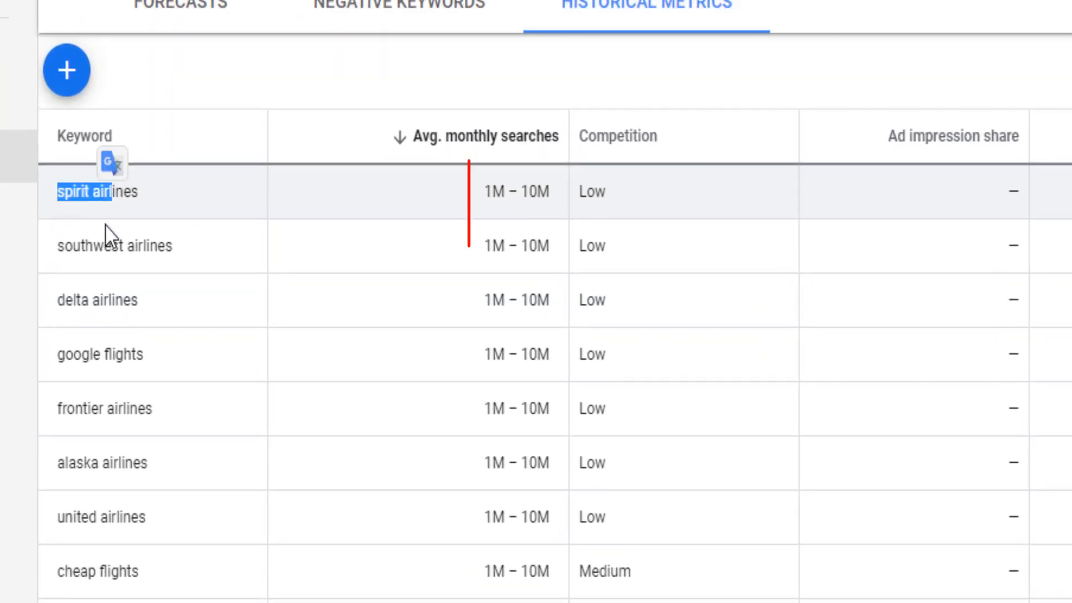
drag(67, 295, 139, 295)
drag(74, 354, 124, 355)
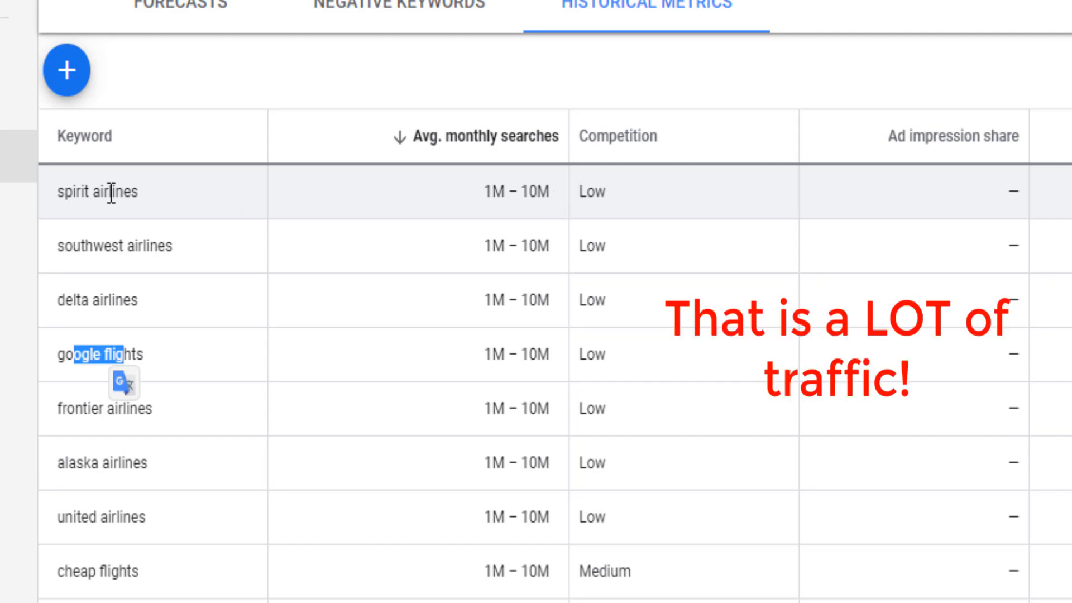
click(137, 196)
drag(137, 195, 160, 209)
click(59, 202)
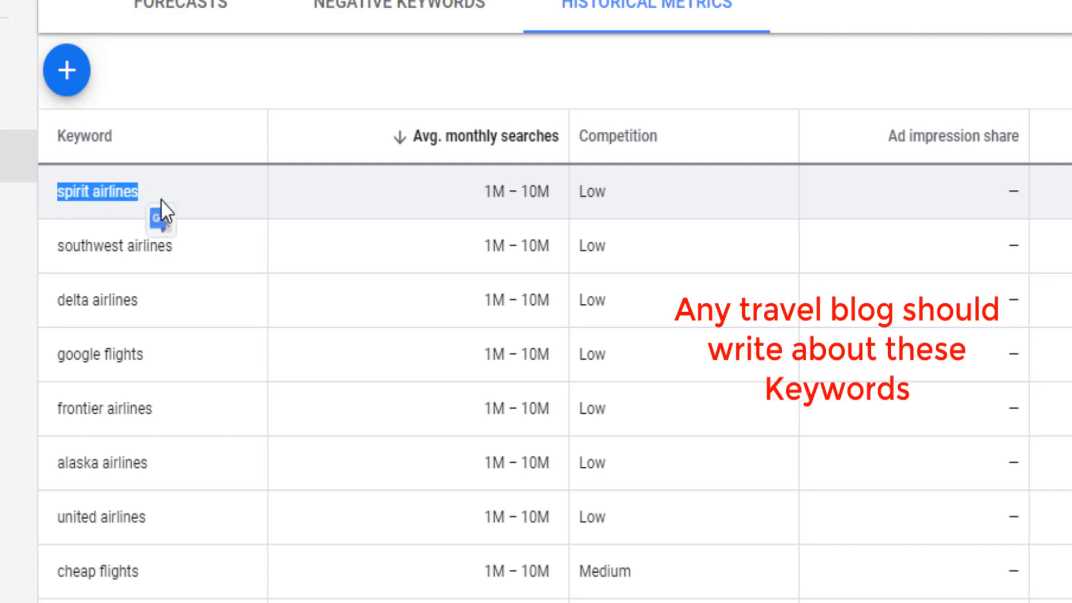
click(62, 190)
drag(61, 190, 140, 198)
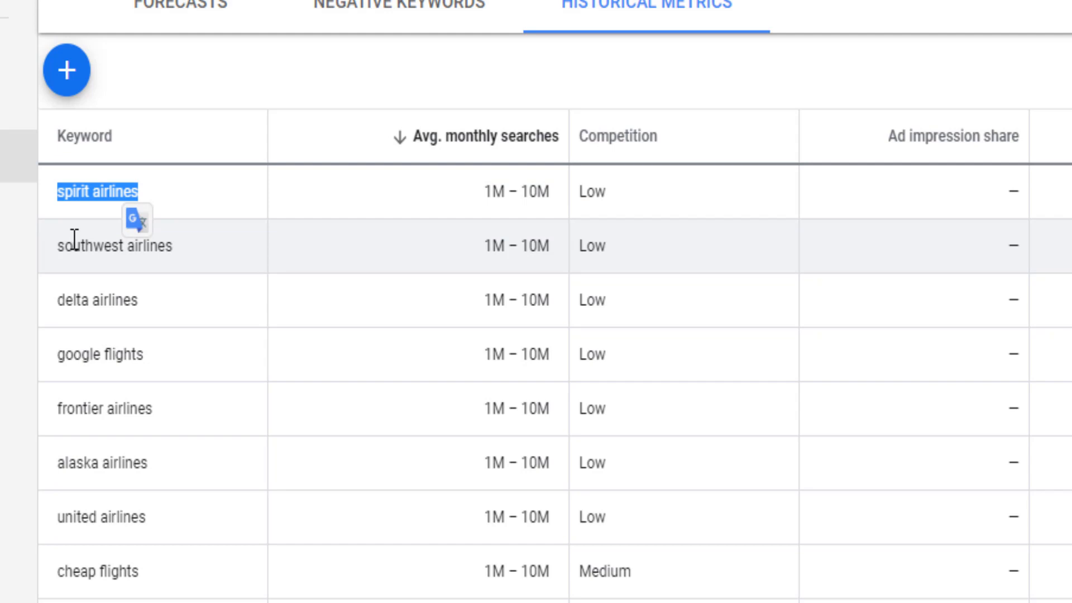
scroll(766, 354, down, 8)
scroll(765, 376, up, 8)
Copy the keyword "spirit airlines" from the keyword plan and search Google for it.
drag(58, 192, 145, 189)
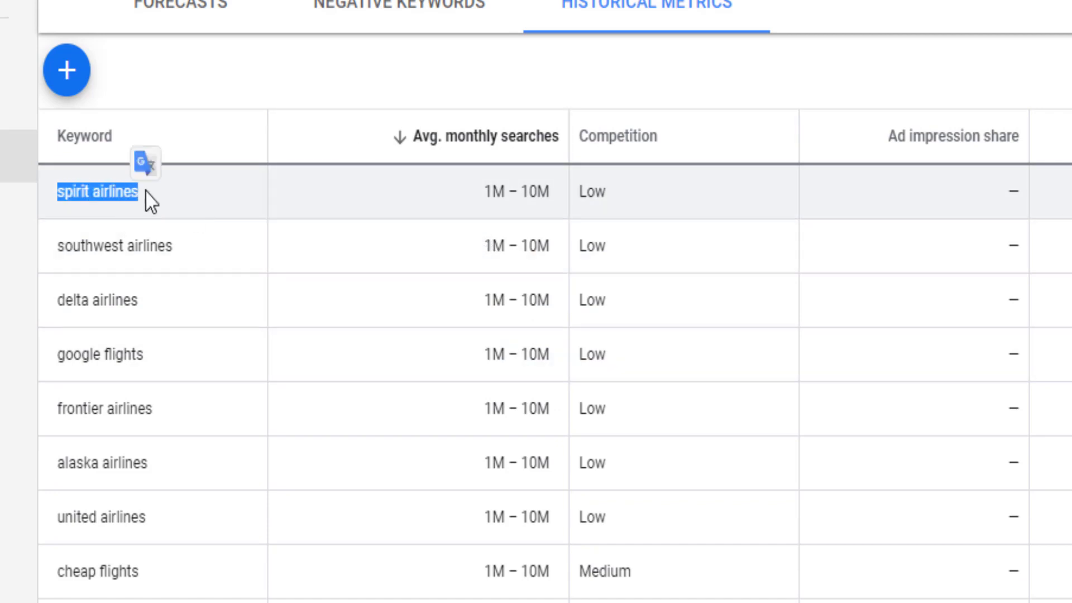
right_click(95, 195)
click(119, 207)
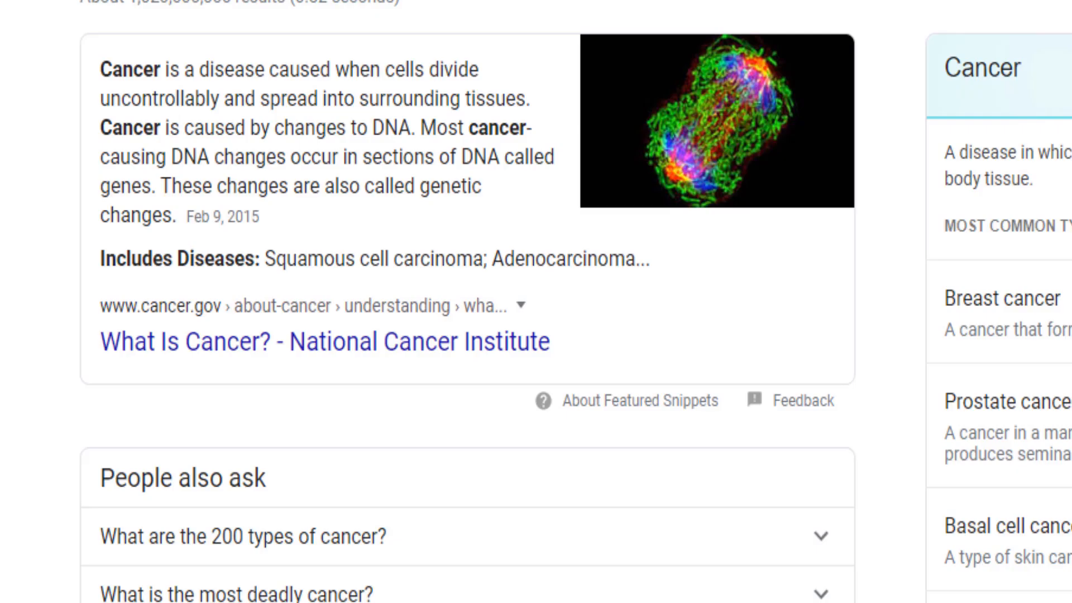
click(357, 1)
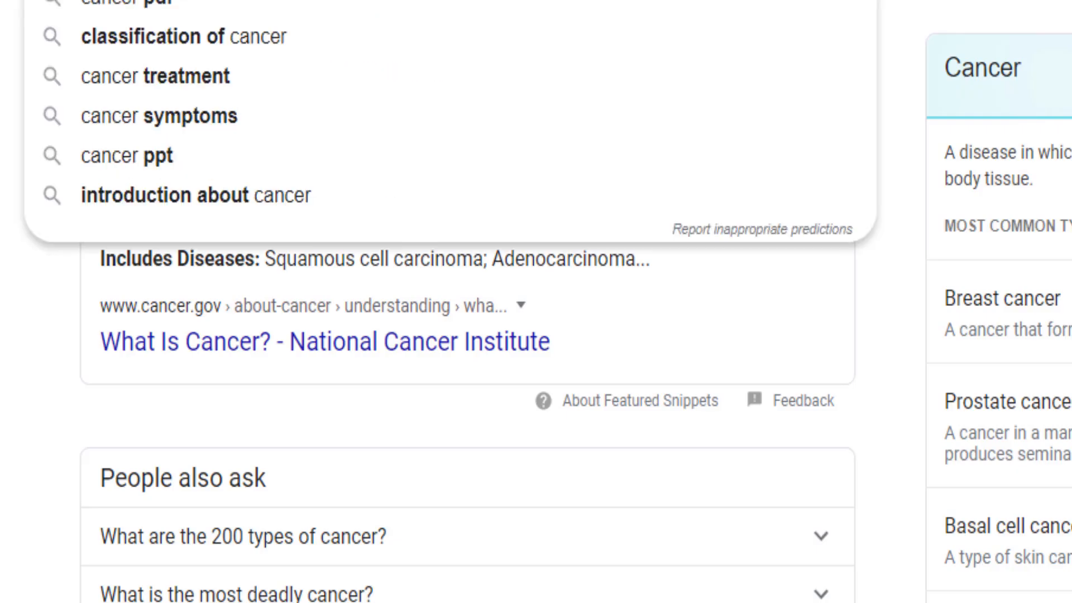
key(ctrl+a)
key(ctrl+v)
key(Return)
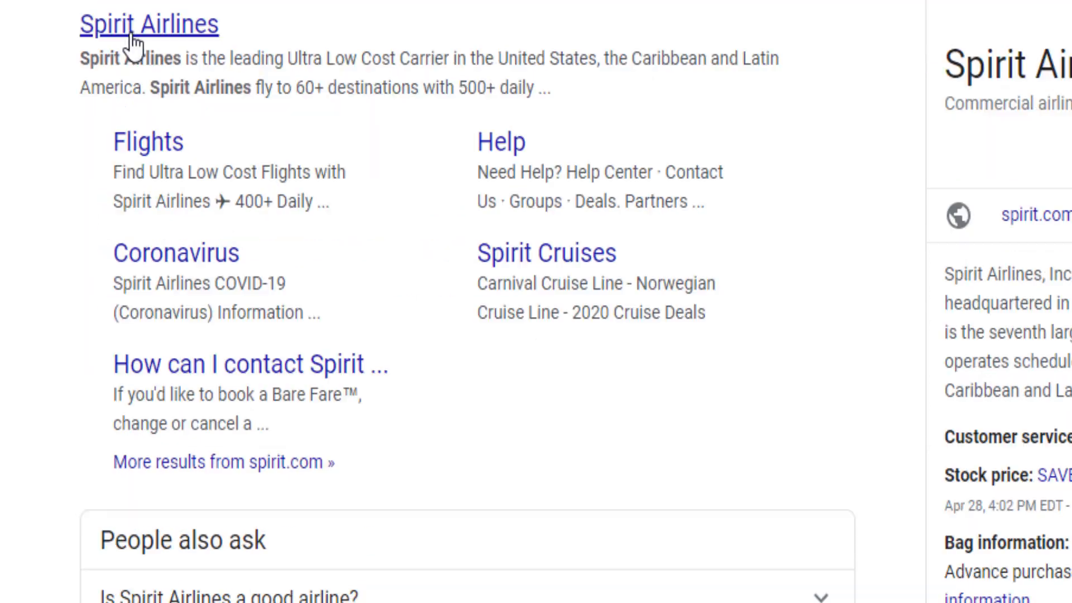
Look through the Spirit Airlines results and open the thepointsguy.com article about the revamped schedule with circle routes.
scroll(210, 177, down, 10)
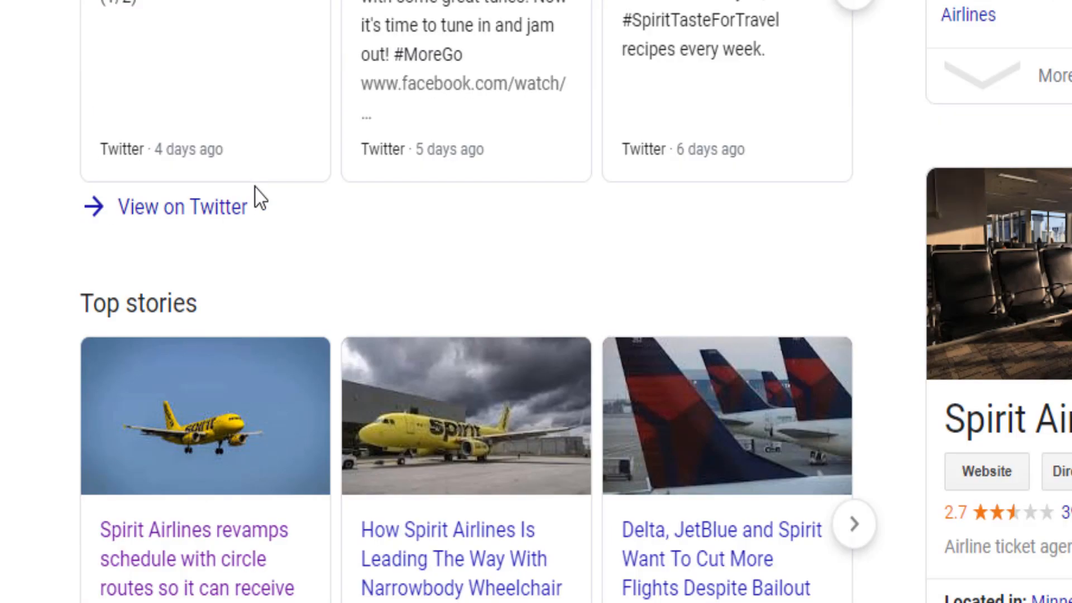
scroll(259, 199, down, 6)
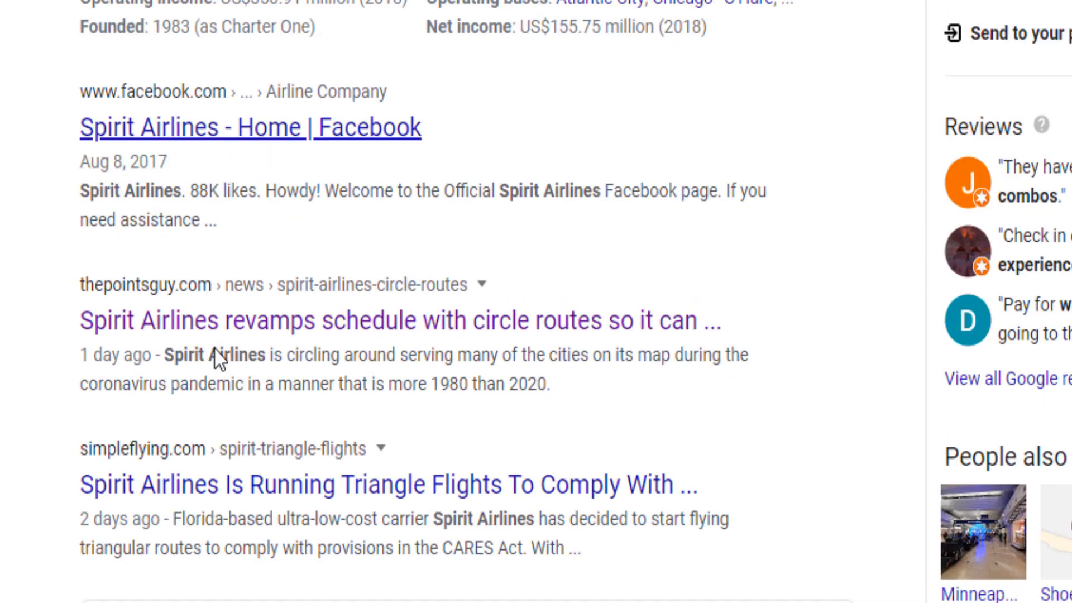
scroll(436, 58, down, 2)
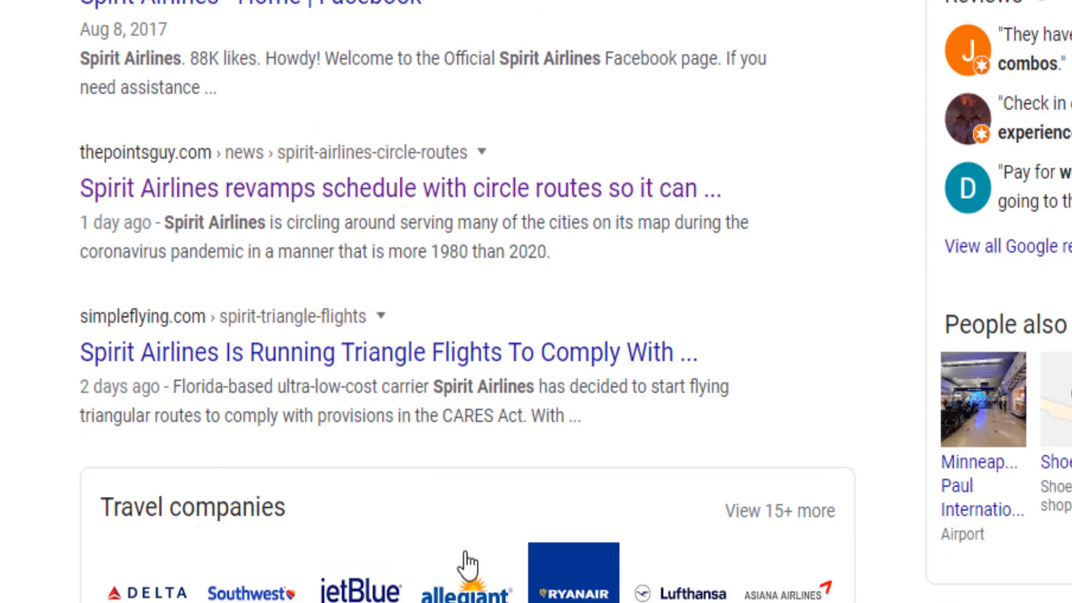
scroll(765, 310, down, 2)
scroll(765, 310, down, 4)
scroll(762, 309, up, 4)
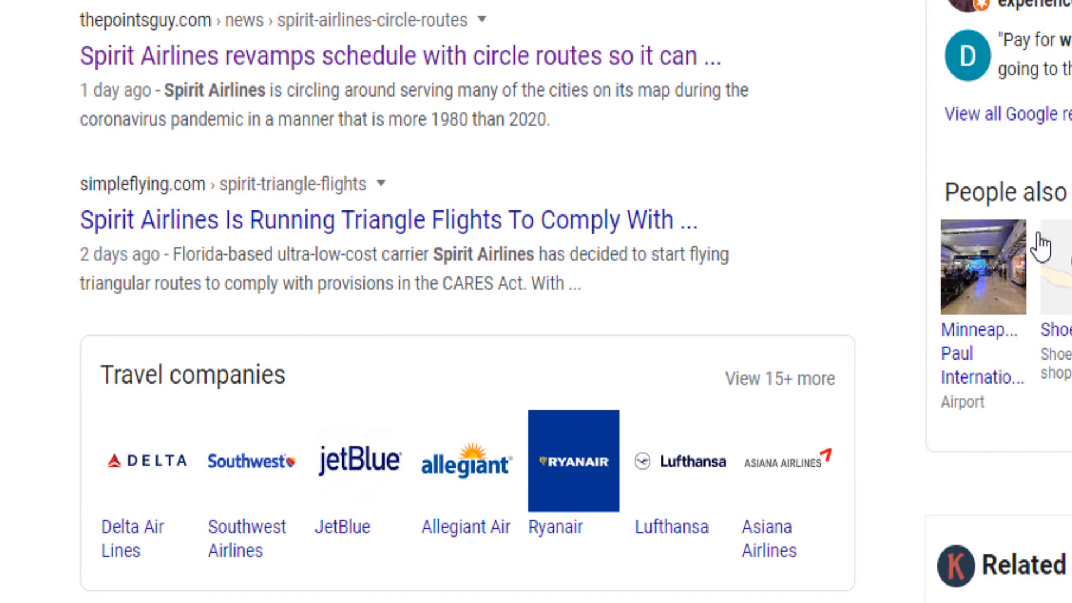
scroll(385, 413, up, 5)
scroll(407, 399, down, 3)
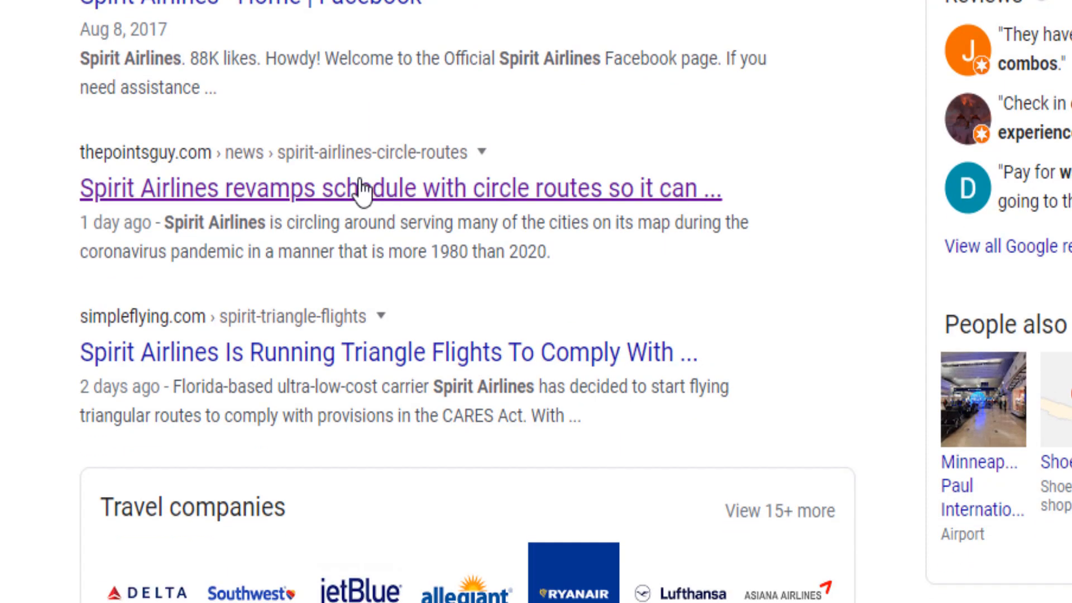
click(233, 198)
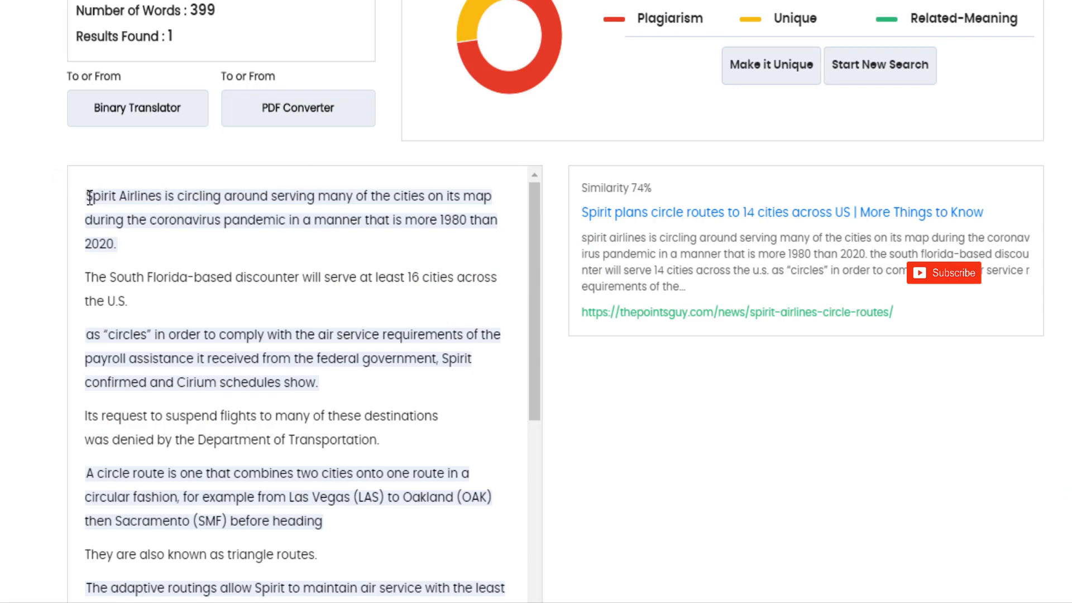
Select the entire article text in the plagiarism report and switch to WordAi's empty article box.
drag(90, 198, 357, 600)
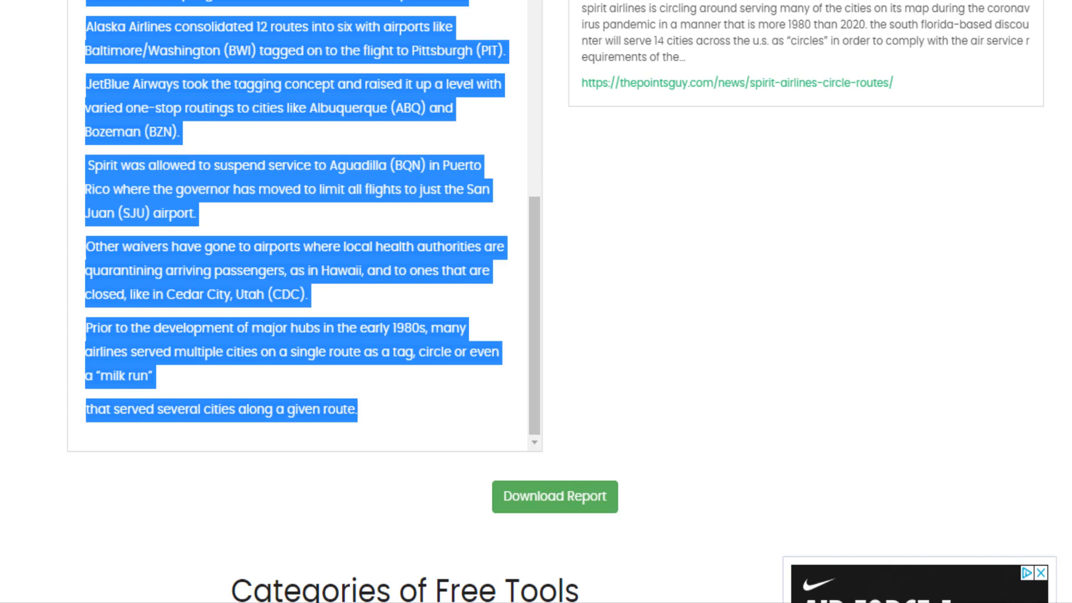
scroll(897, 203, up, 6)
scroll(680, 268, down, 3)
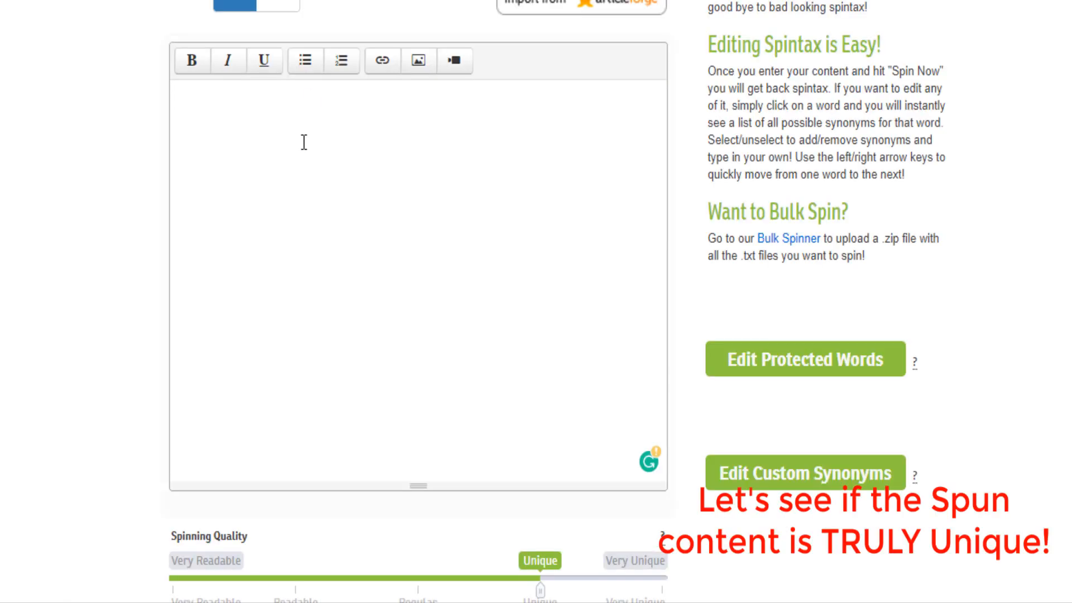
Paste the copied article into the article box, then enable Automatically Rewrite Sentences and disable Automatically Add/Remove/Rearrange Sentences.
key(ctrl+v)
scroll(558, 198, down, 8)
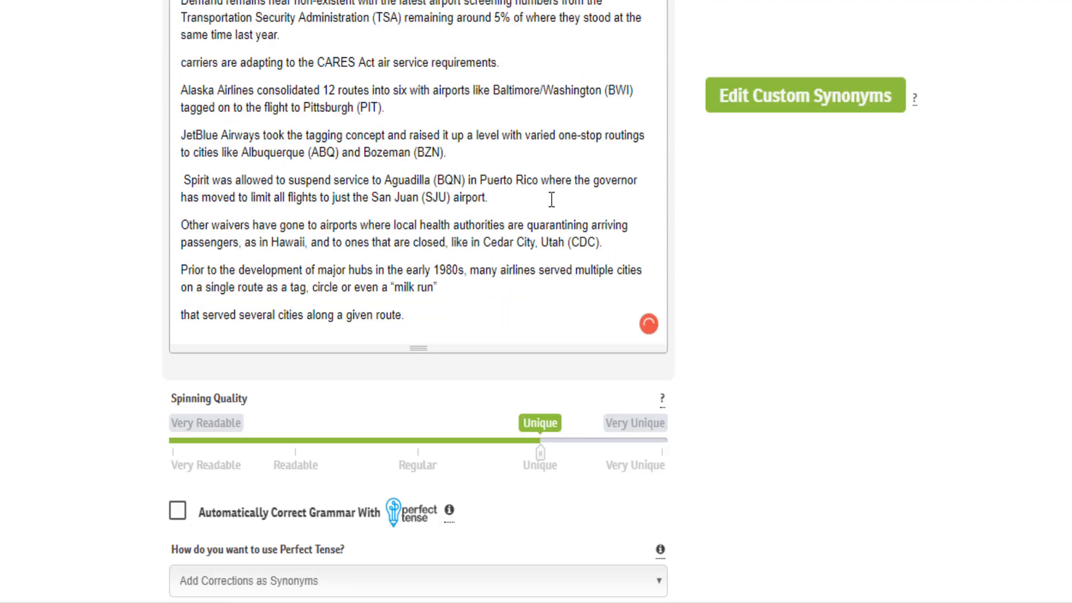
scroll(808, 283, down, 3)
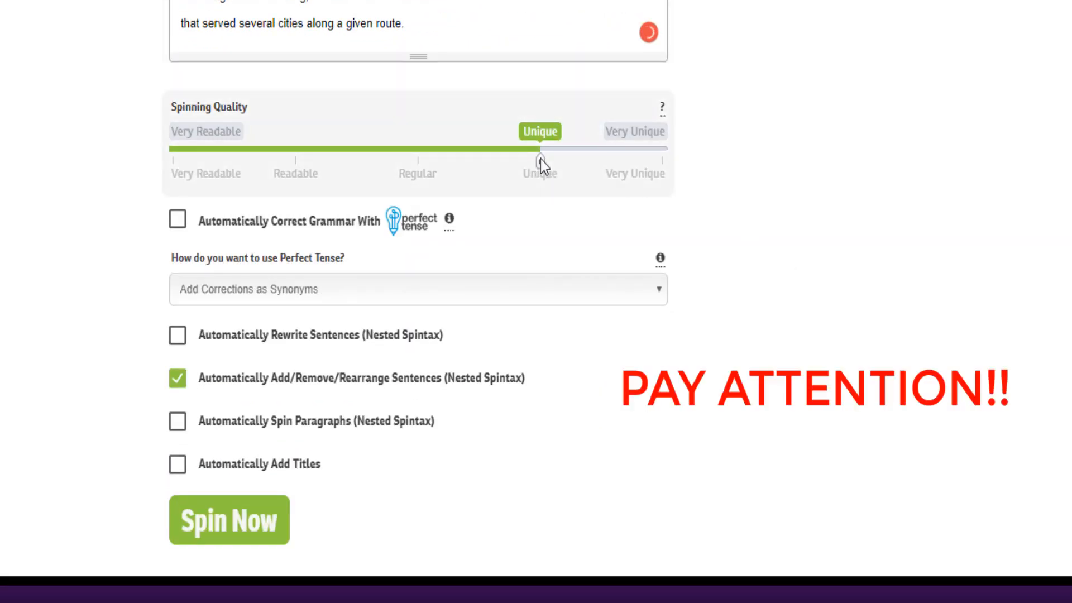
drag(540, 161, 631, 148)
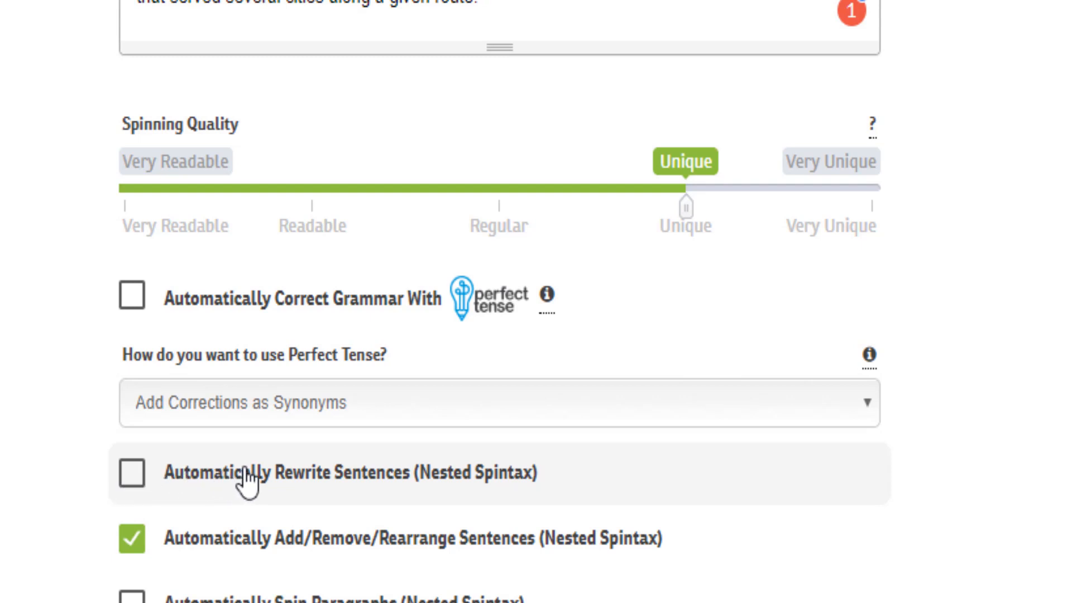
click(134, 472)
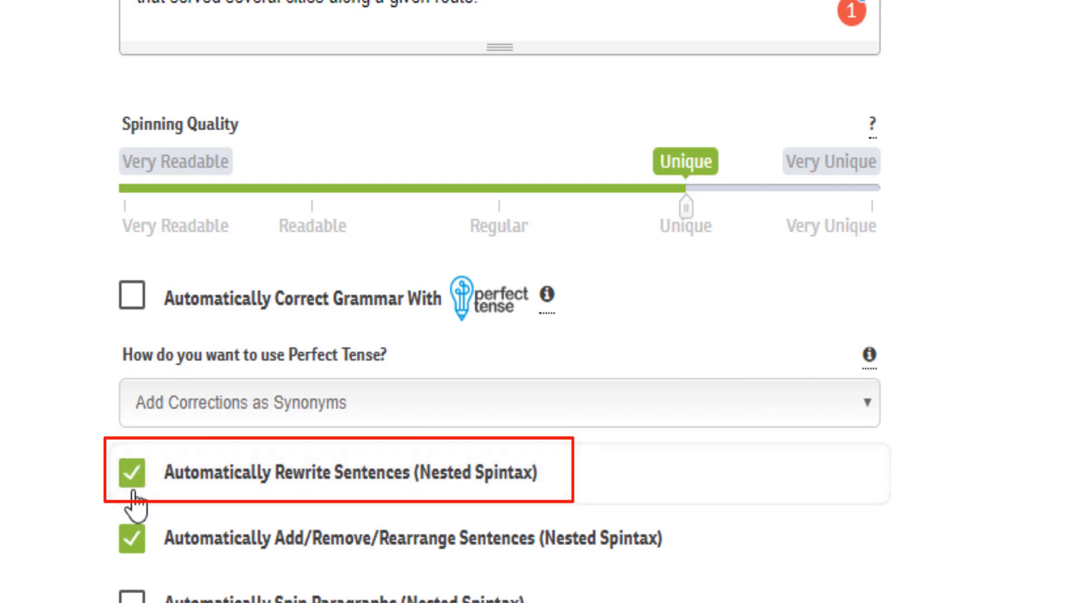
click(131, 539)
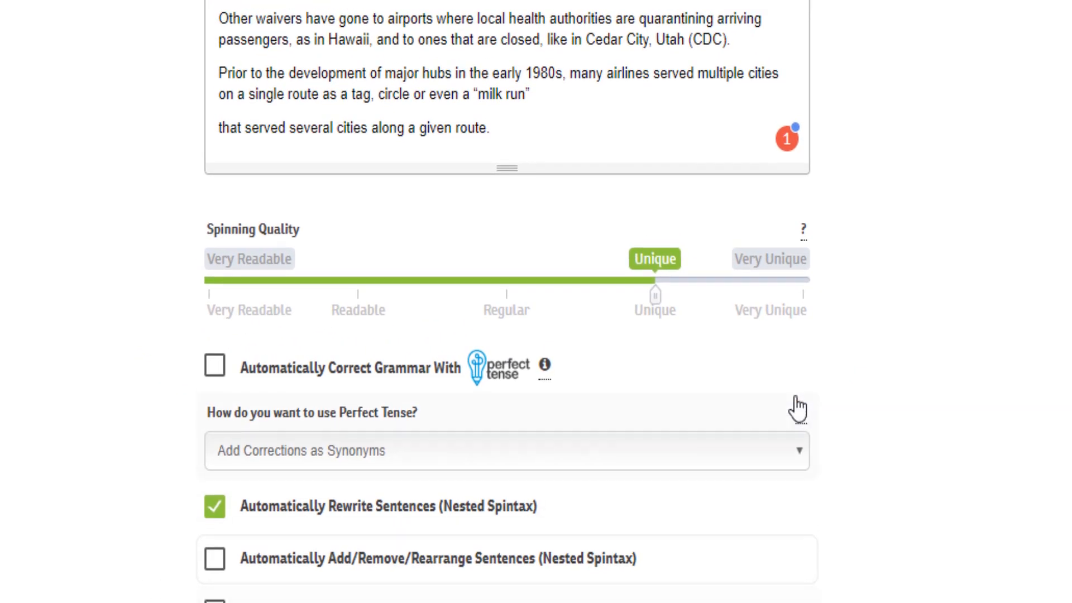
Review the pasted article alongside the spinning options, looking for keywords that should stay unchanged.
scroll(771, 376, up, 8)
scroll(771, 376, down, 4)
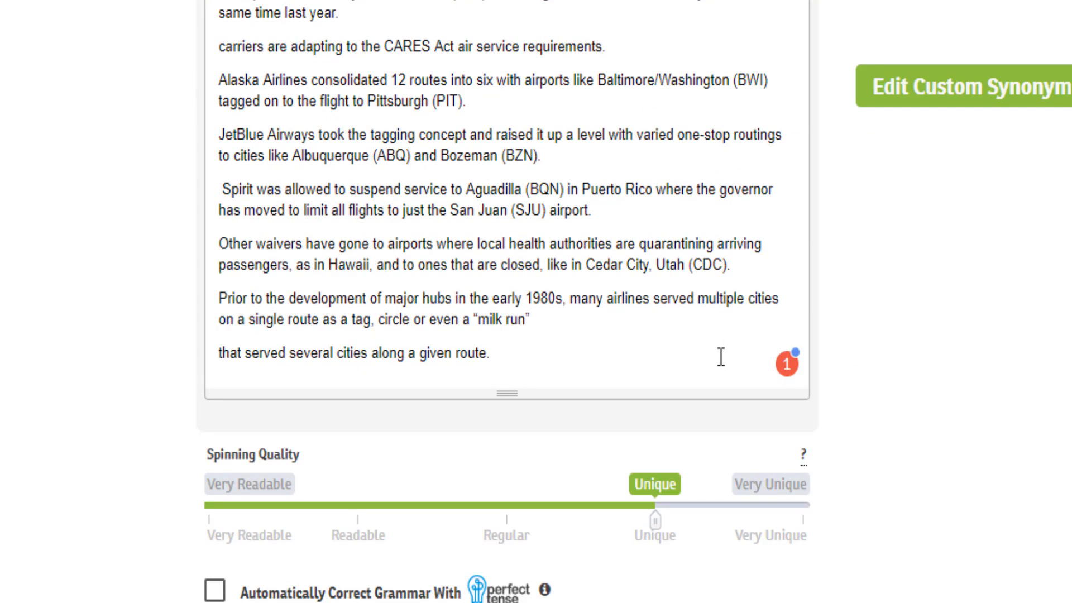
scroll(721, 358, down, 3)
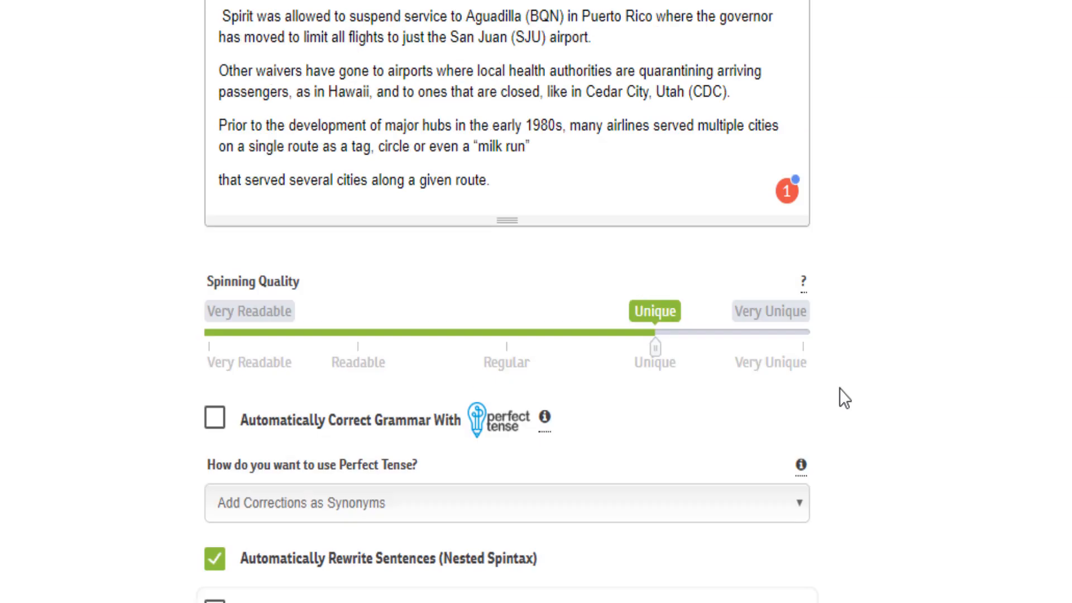
scroll(839, 388, up, 10)
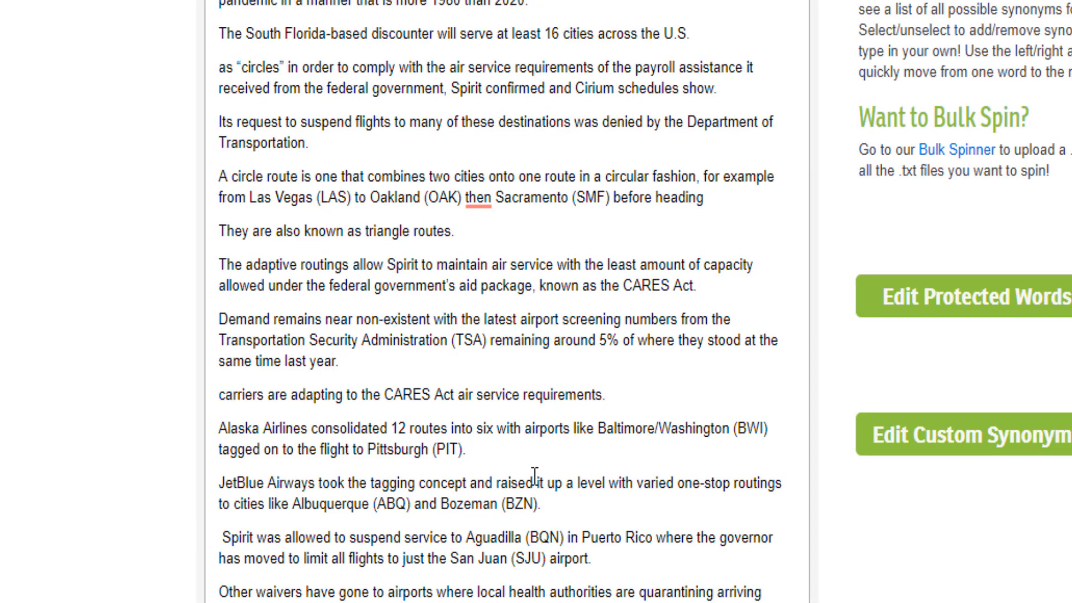
scroll(535, 477, down, 11)
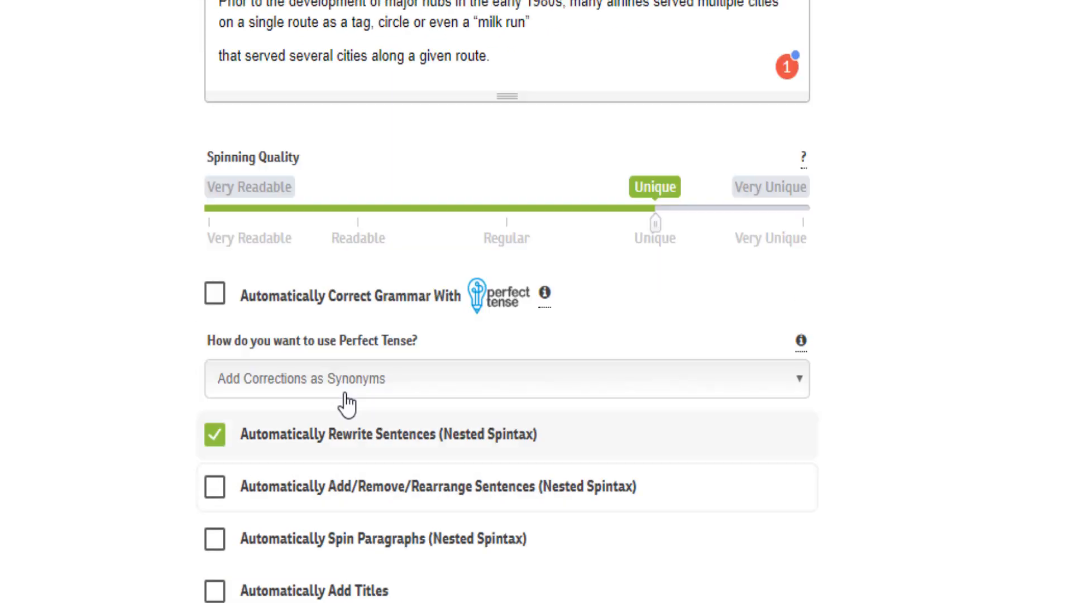
scroll(347, 402, up, 7)
drag(246, 251, 567, 263)
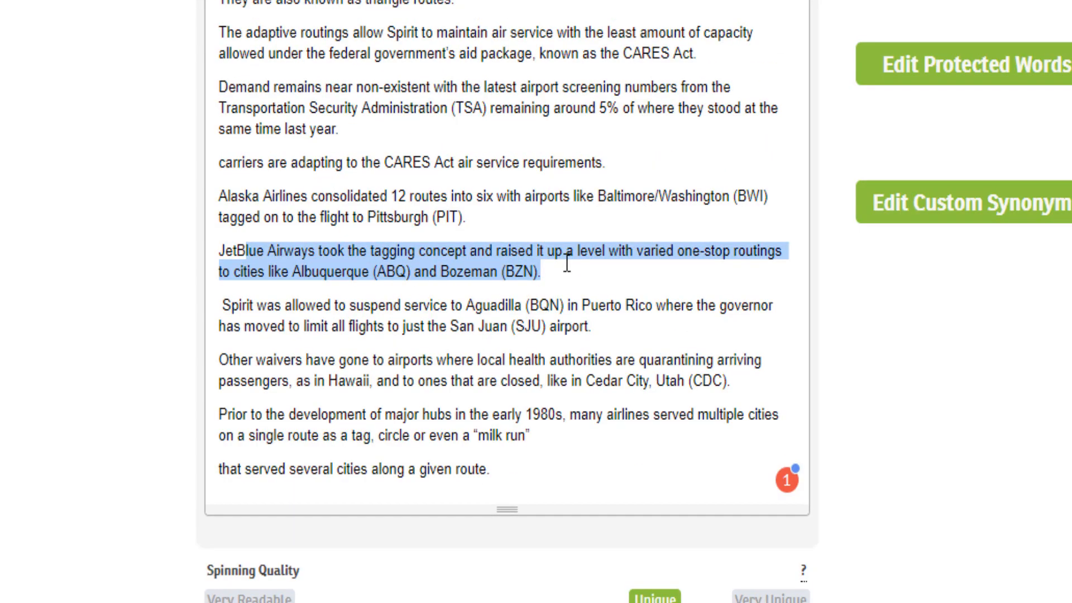
scroll(609, 174, up, 6)
click(530, 180)
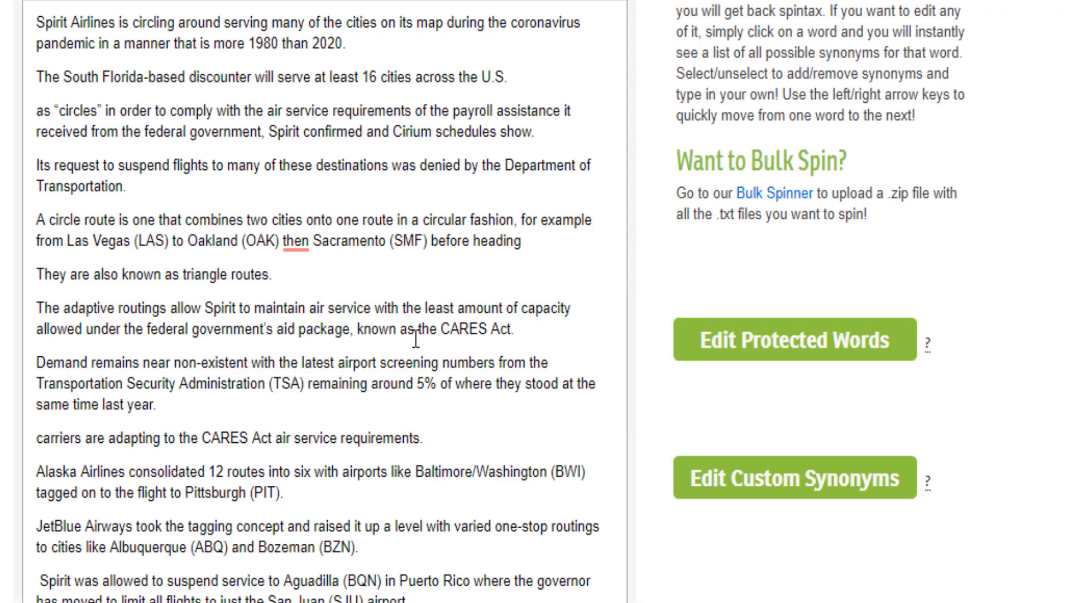
double_click(221, 307)
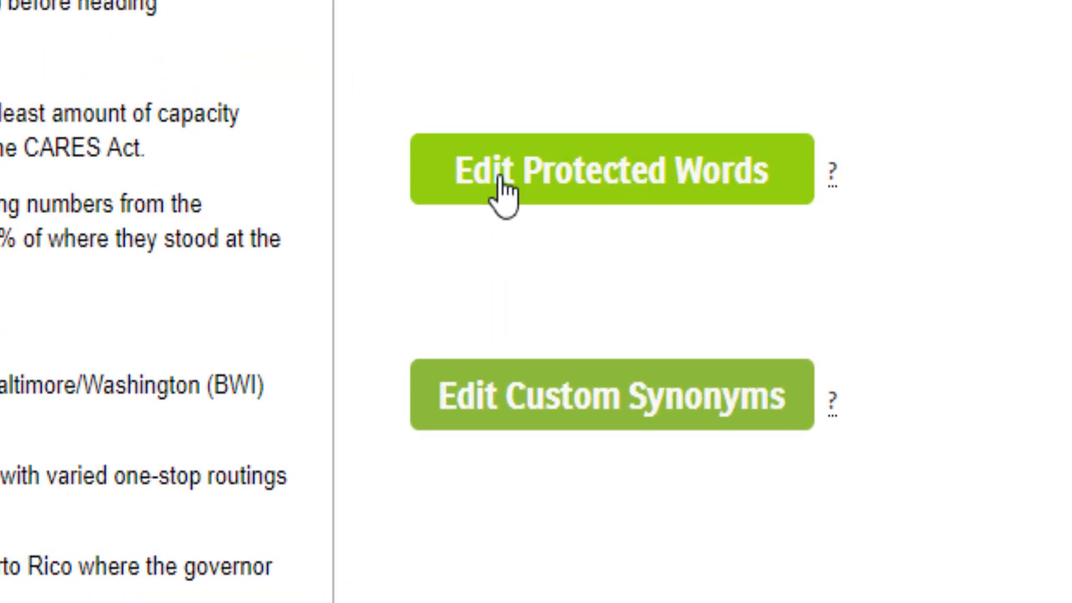
Add "spirit", "flight", "spirit airlines" and "airlines" as protected words on separate lines and save the list.
click(736, 344)
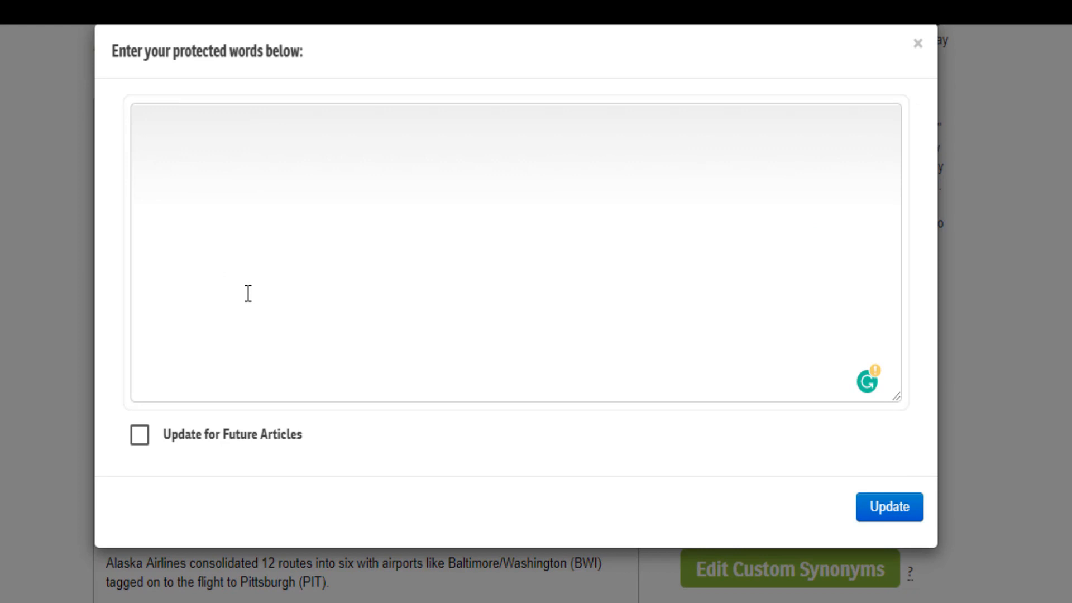
text(spirit )
text(flight)
text(spirit airlin)
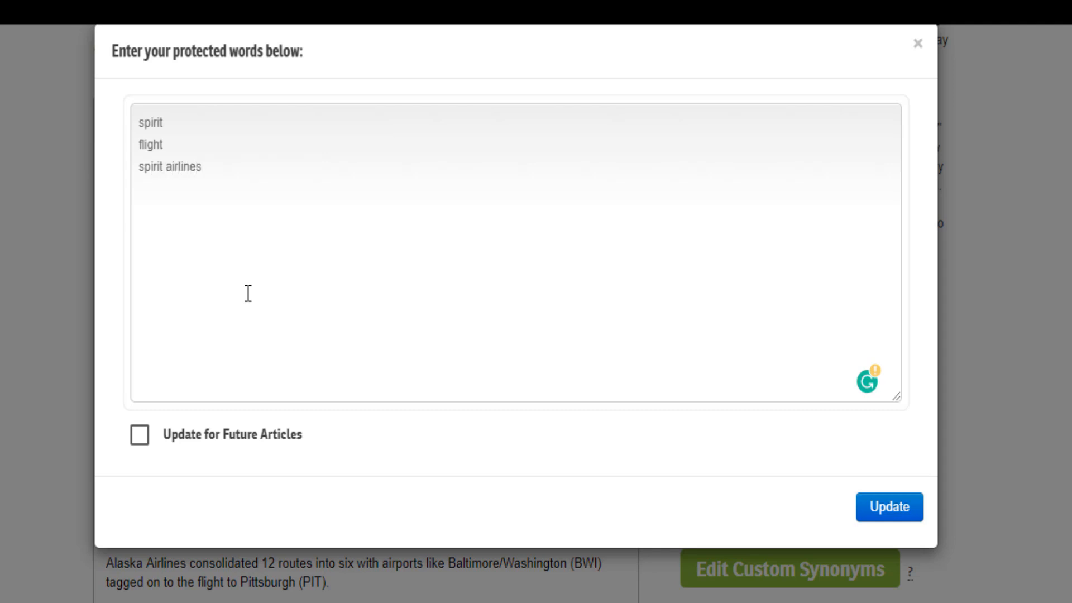
scroll(377, 194, down, 3)
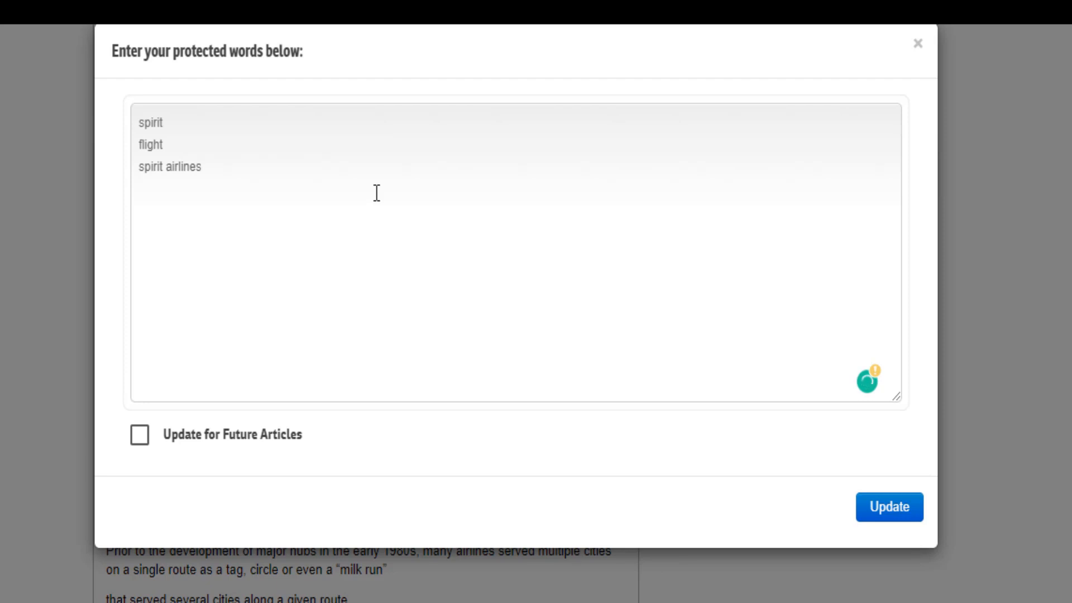
text(airlines)
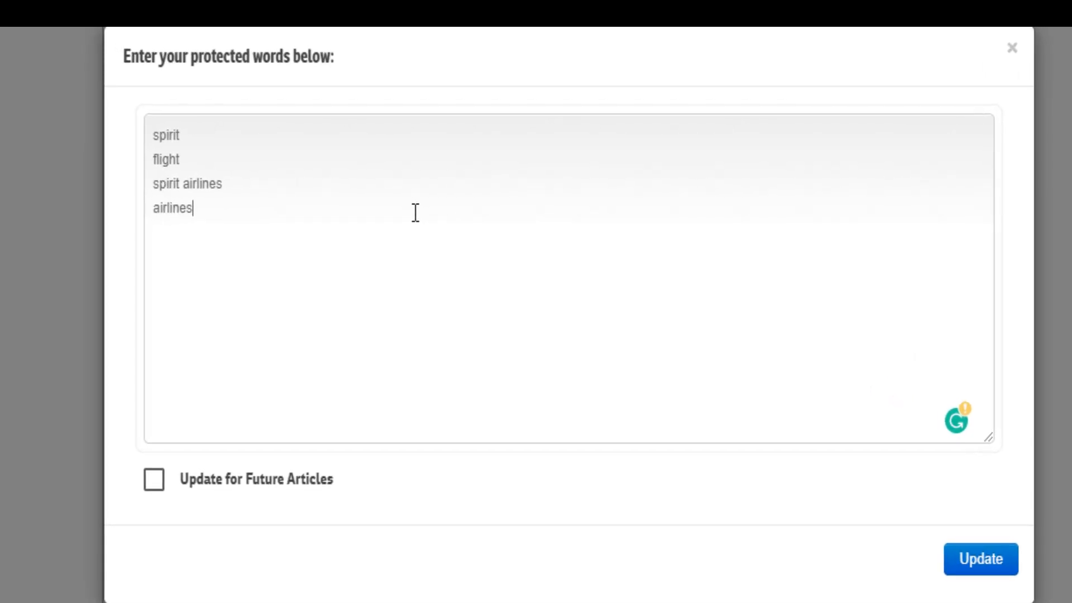
click(971, 574)
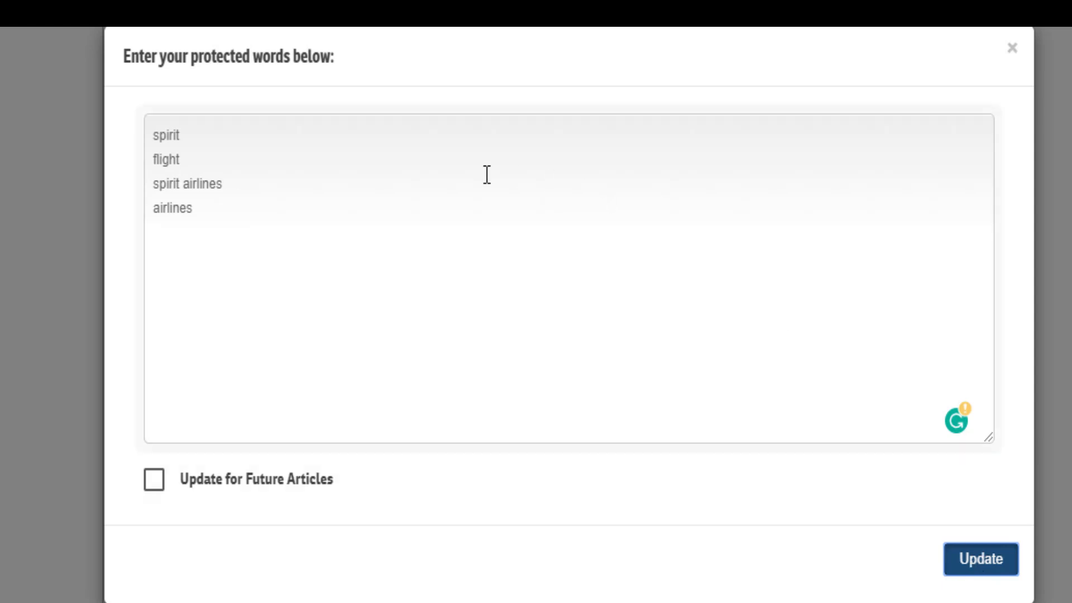
drag(283, 206, 176, 184)
drag(154, 141, 153, 135)
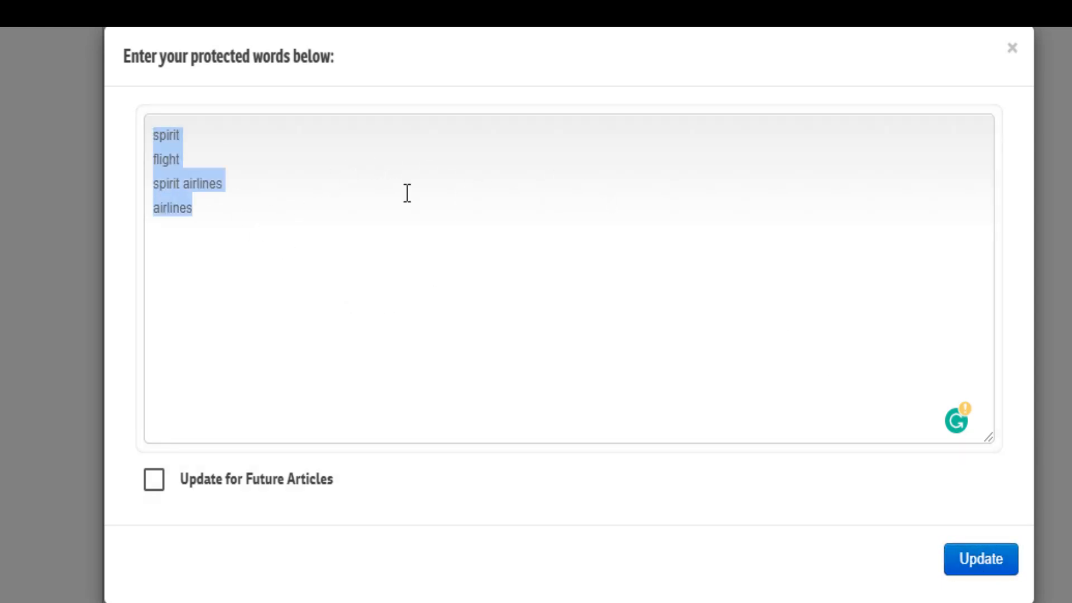
click(979, 574)
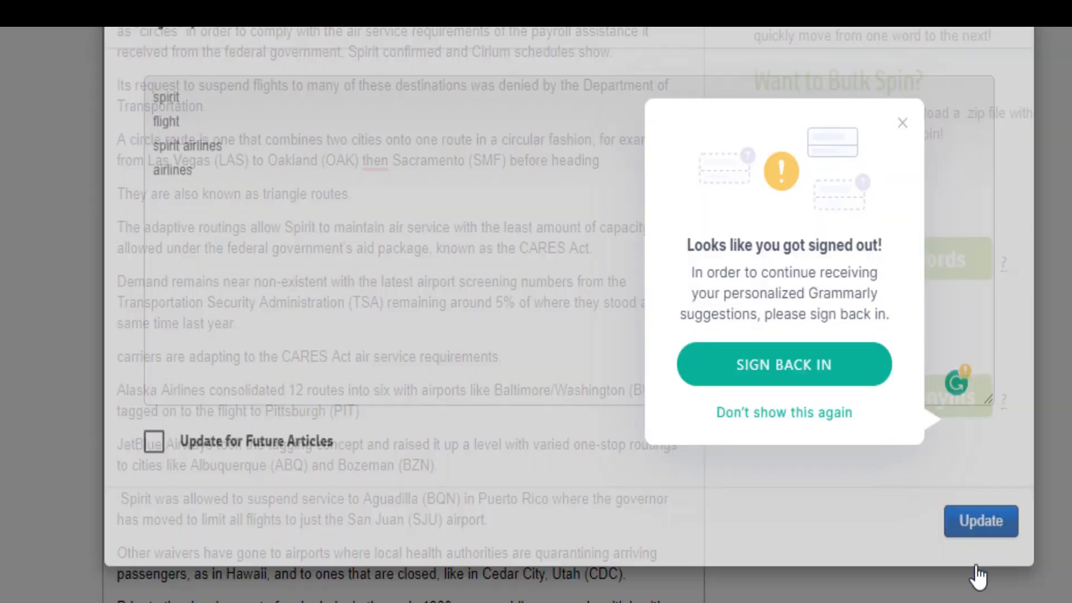
Check the grammar and rewriting options below the article, then start spinning it.
scroll(536, 315, down, 5)
scroll(407, 385, down, 2)
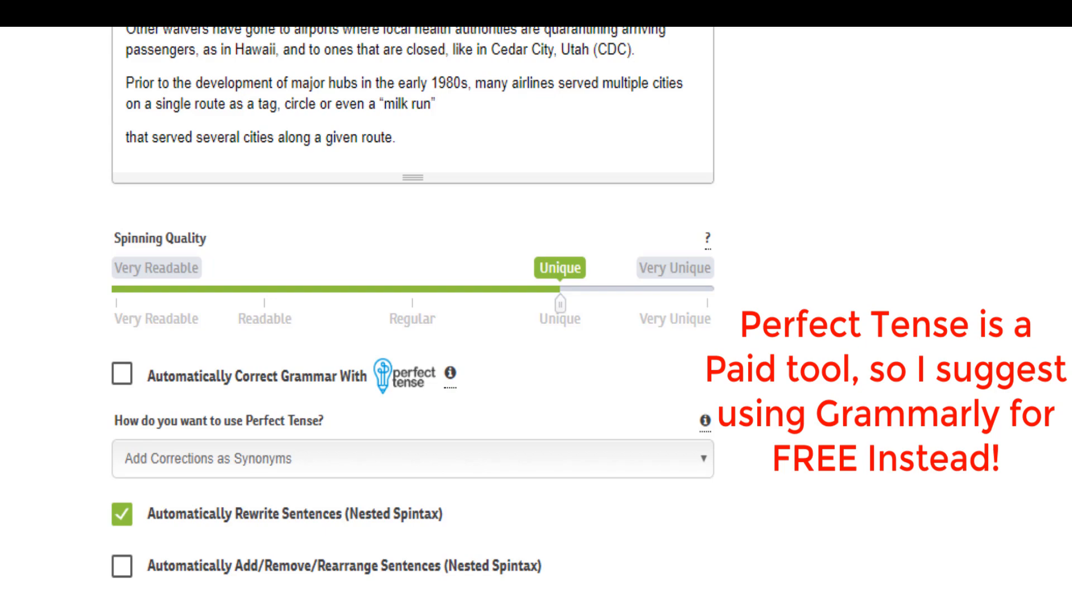
scroll(1003, 402, up, 10)
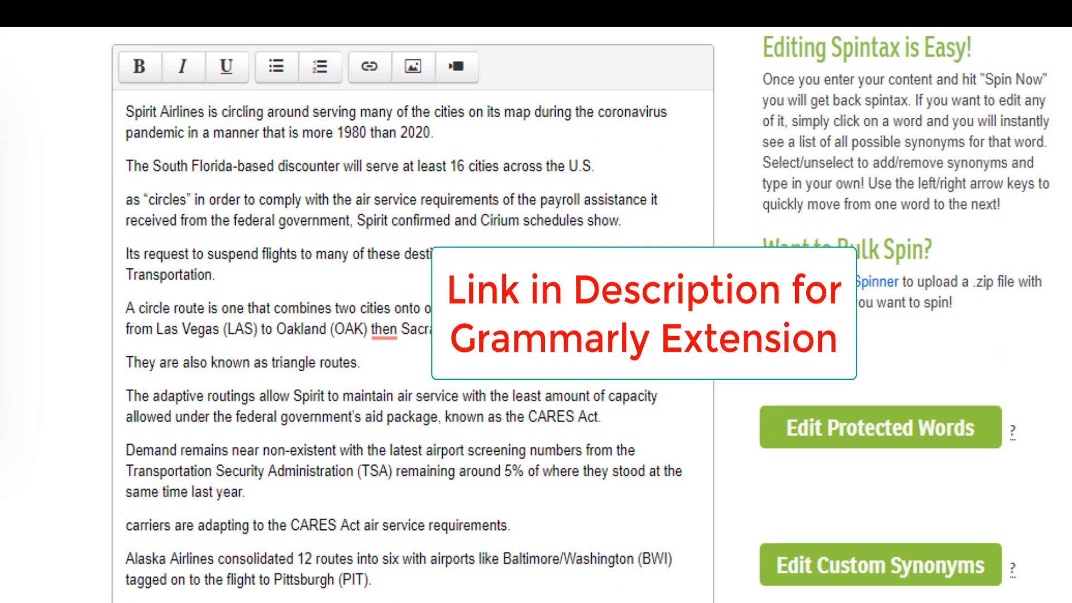
scroll(485, 544, down, 12)
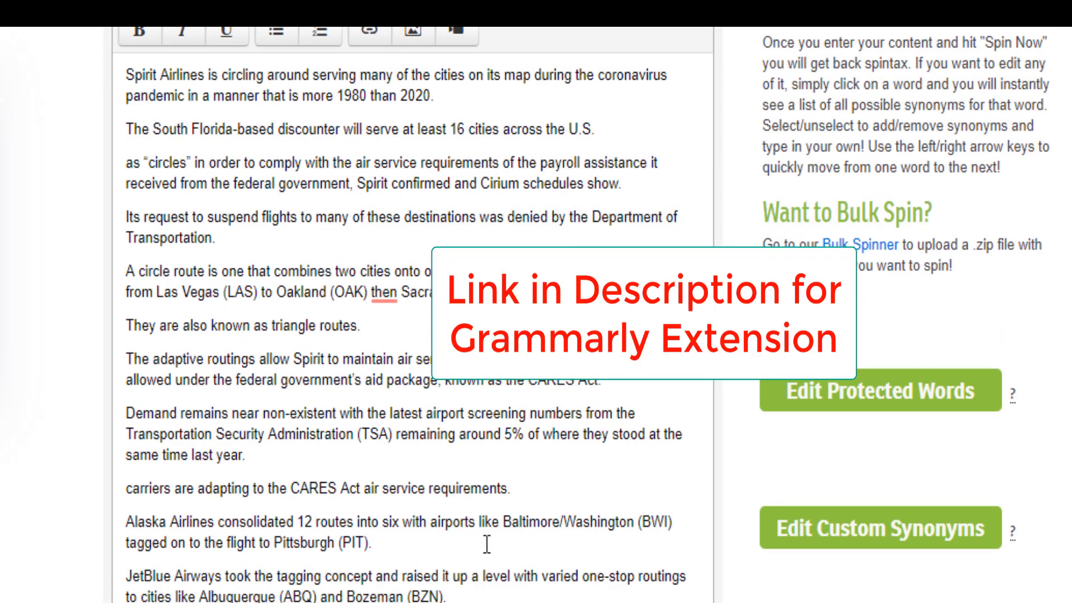
scroll(901, 499, up, 7)
scroll(364, 592, down, 7)
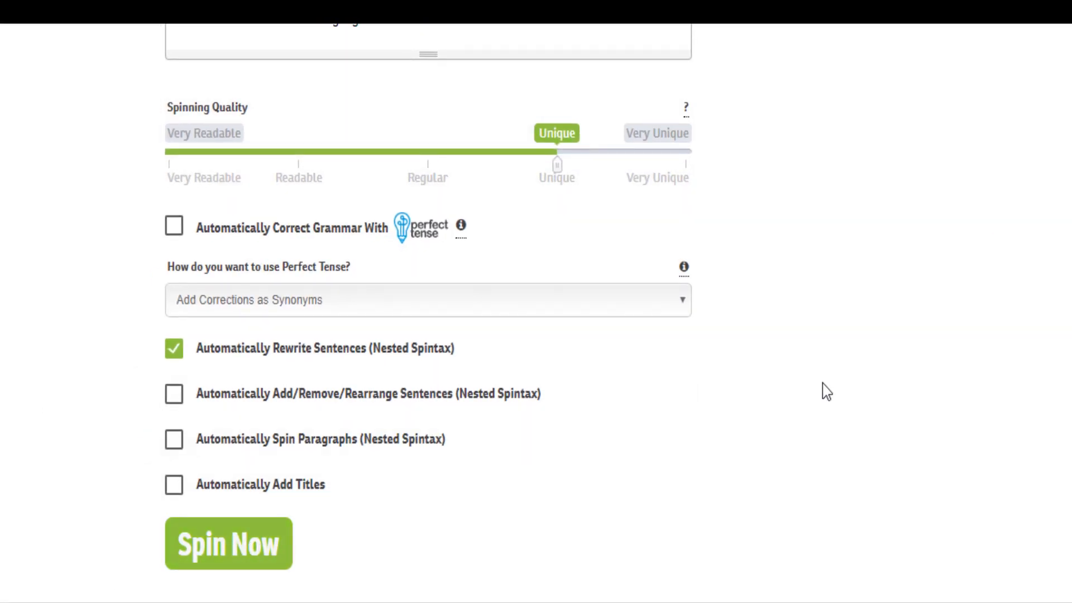
scroll(824, 390, up, 12)
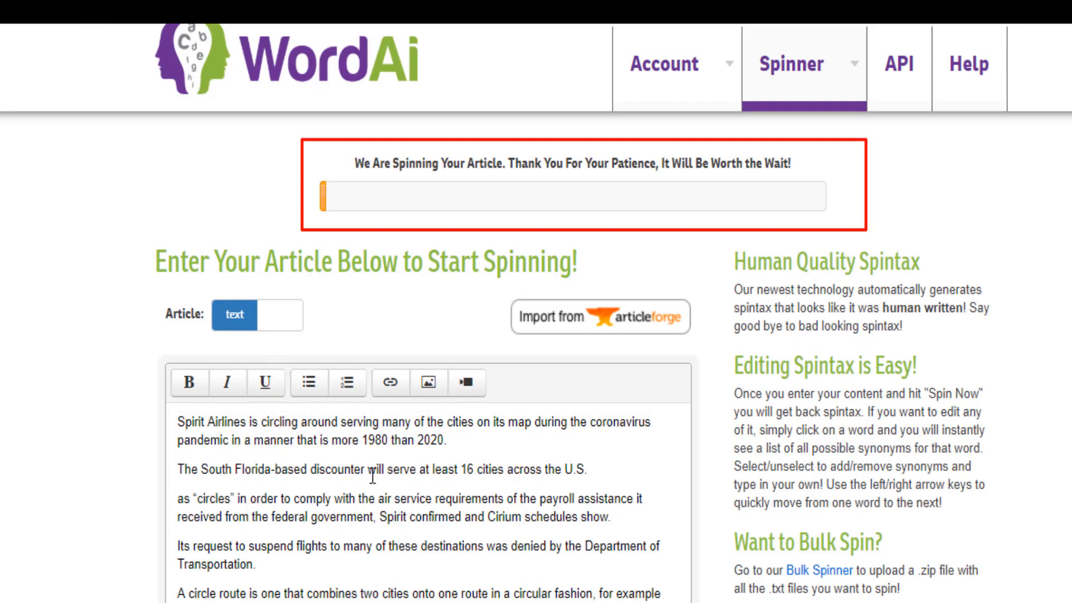
scroll(373, 476, down, 7)
scroll(373, 476, up, 7)
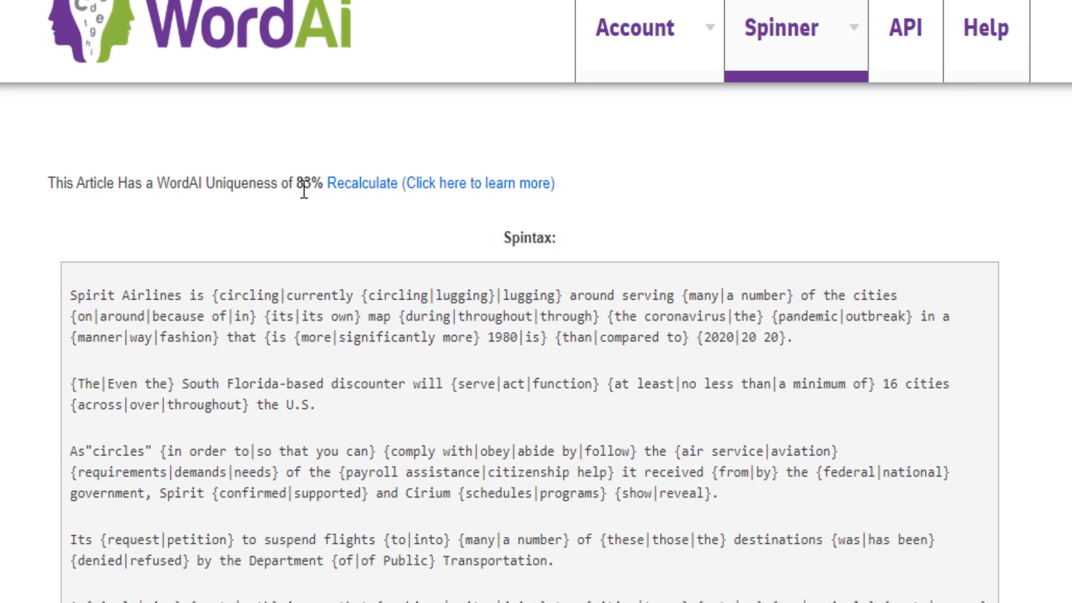
Examine the article's WordAI uniqueness score, its spintax, the super unique spin and the other generated spins.
drag(48, 184, 323, 180)
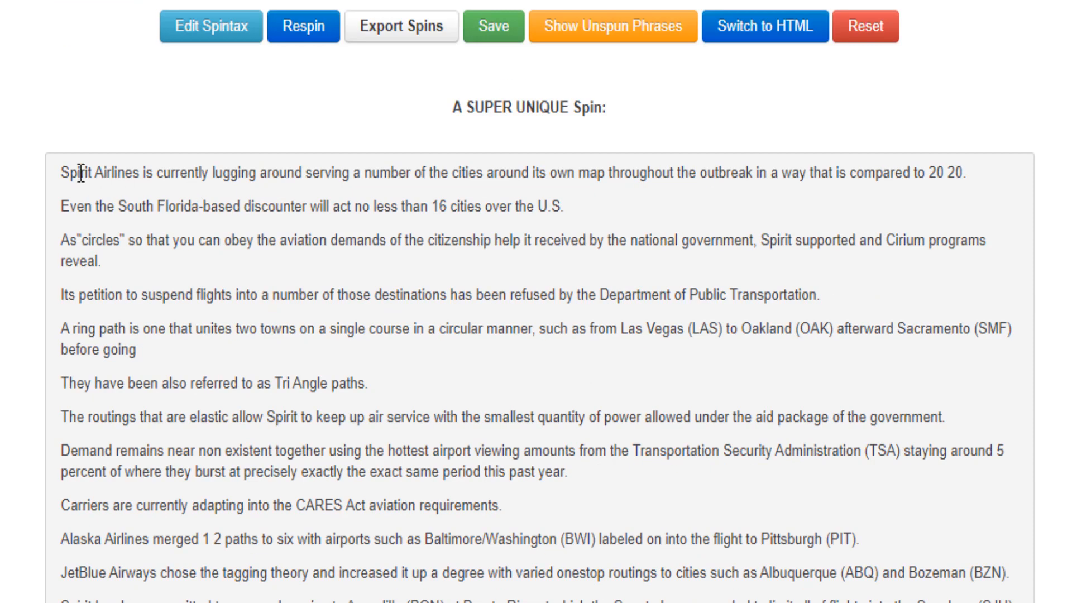
drag(63, 173, 905, 602)
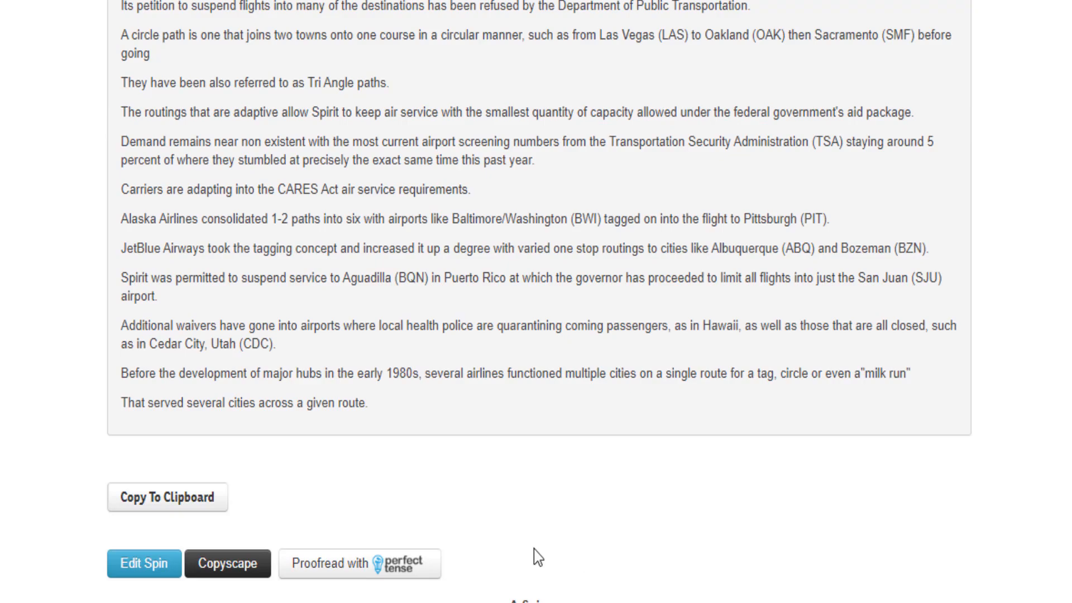
scroll(534, 556, up, 3)
drag(383, 514, 137, 19)
scroll(953, 371, down, 3)
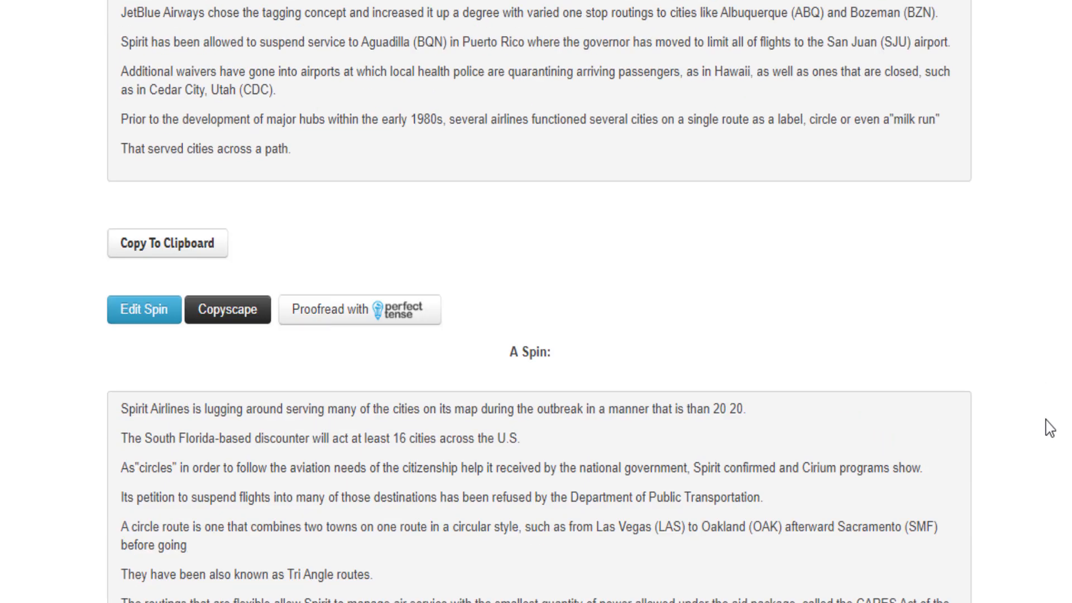
scroll(1048, 428, down, 10)
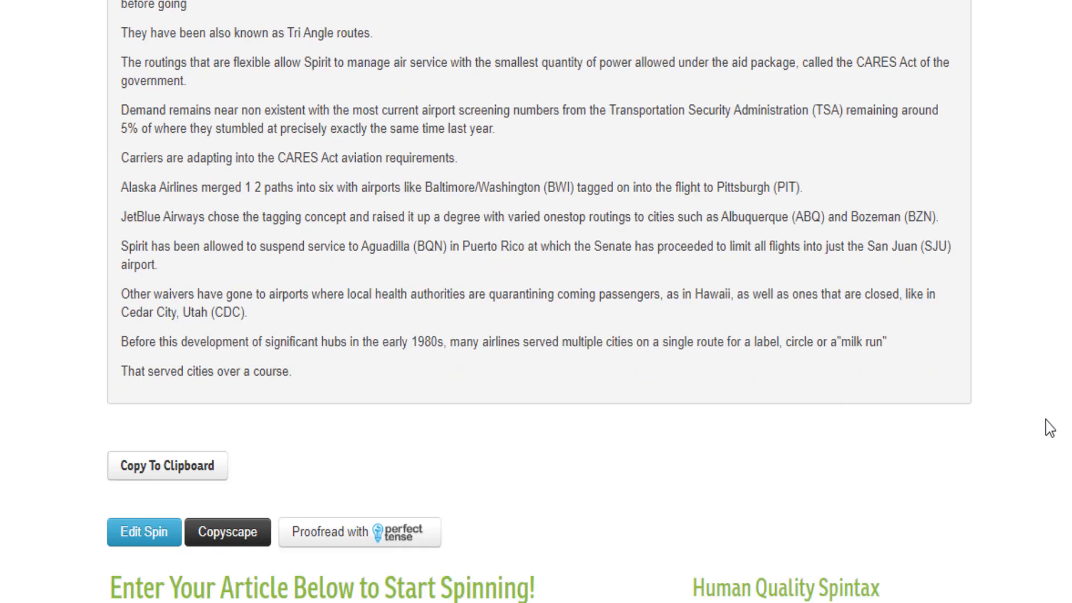
scroll(287, 299, up, 6)
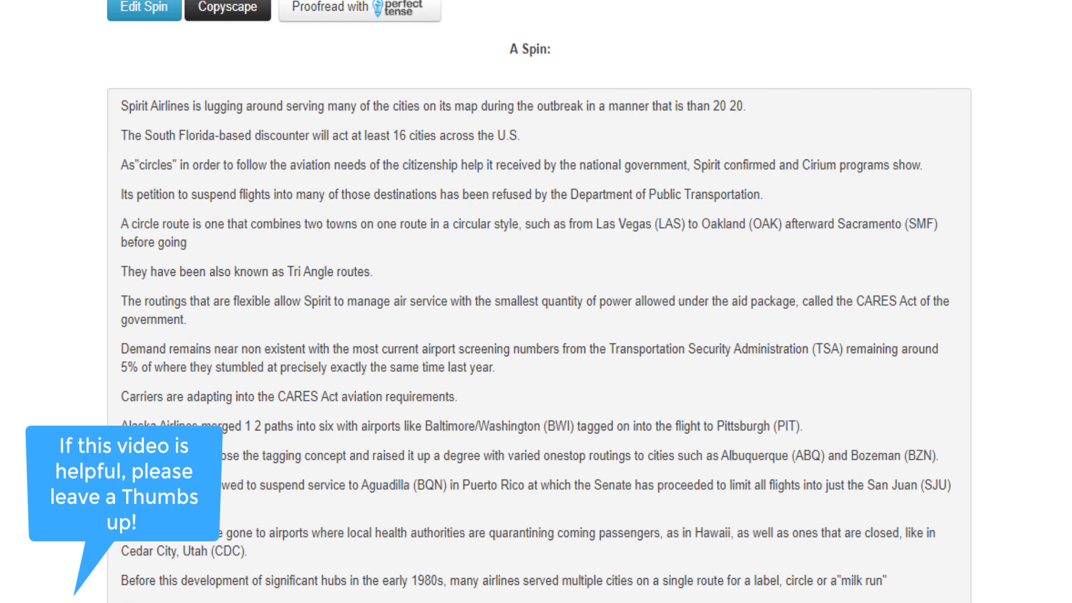
drag(291, 602, 124, 103)
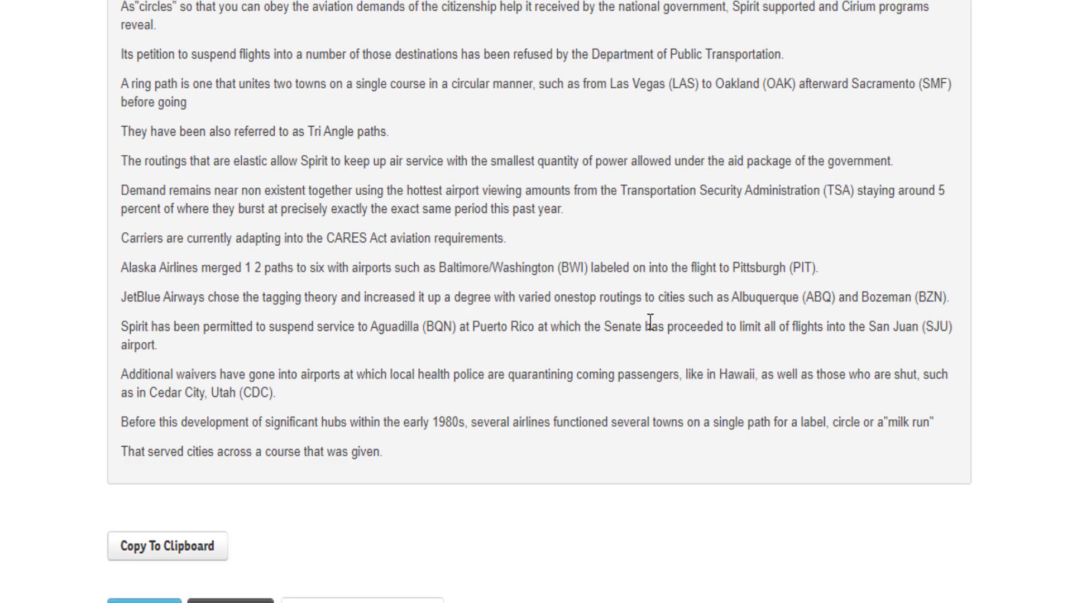
scroll(647, 385, down, 1)
scroll(486, 385, up, 10)
scroll(168, 280, up, 3)
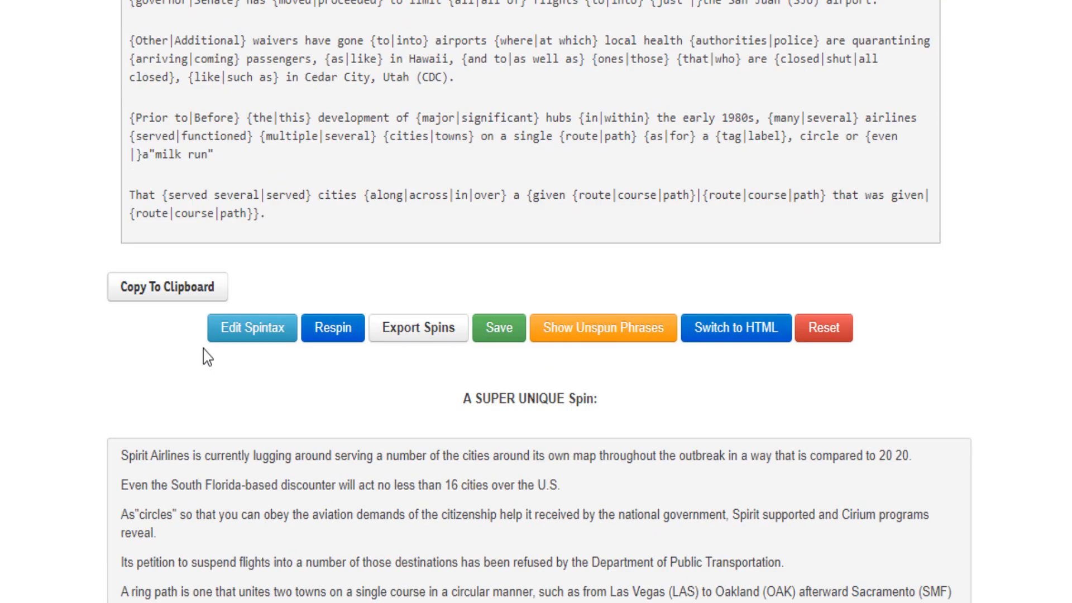
scroll(203, 350, down, 4)
scroll(140, 246, down, 4)
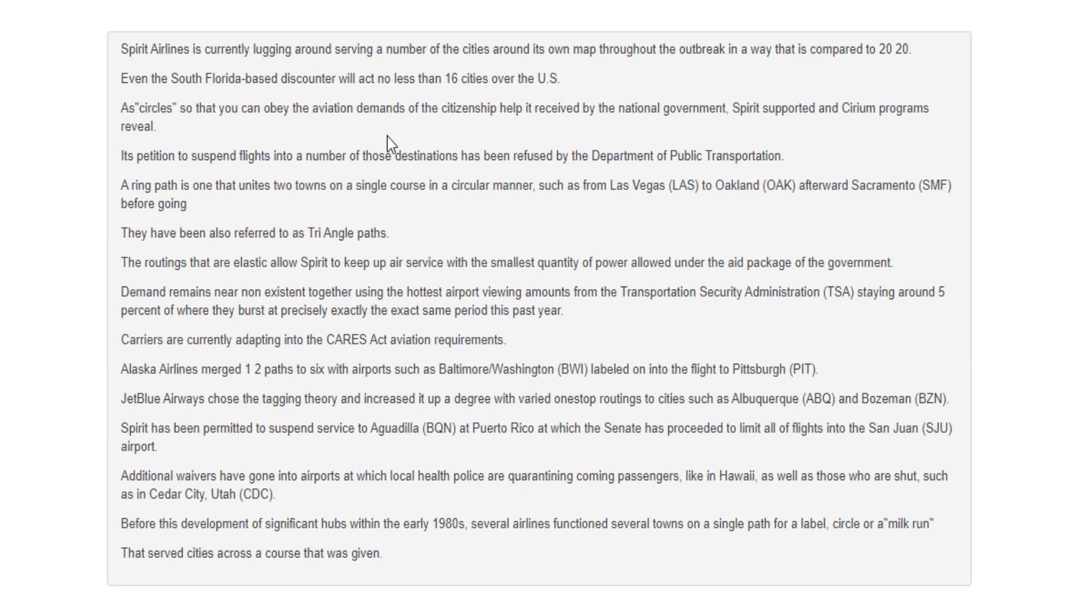
Switch the spun output to HTML and go to the original article text in the WordPress draft.
scroll(663, 268, up, 7)
click(728, 338)
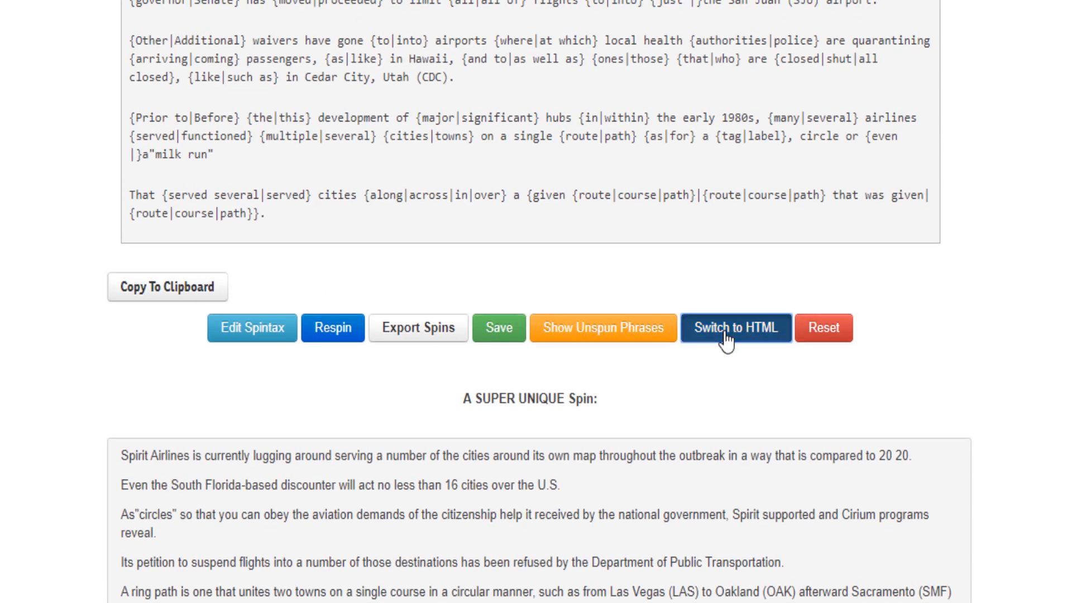
scroll(536, 335, down, 15)
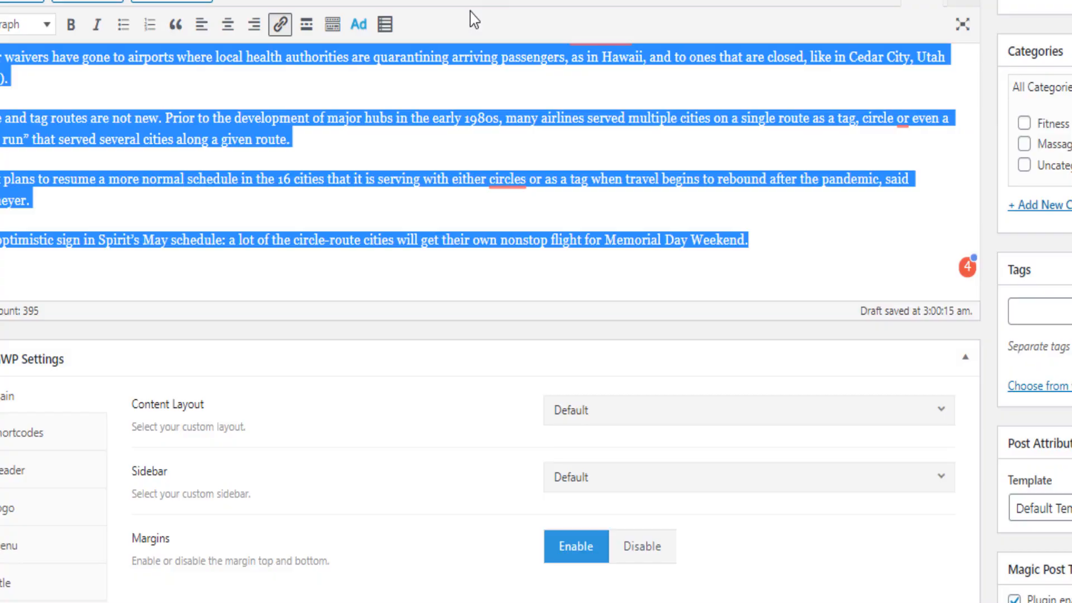
Replace the selected original article text in the draft with the copied WordAI rewrite.
scroll(443, 173, up, 10)
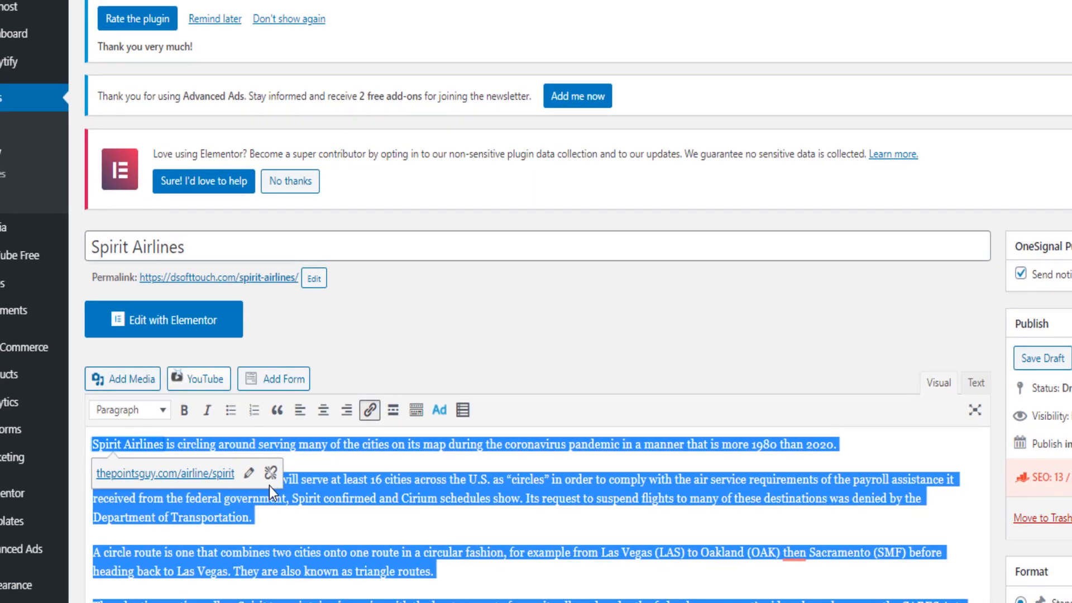
key(ctrl+v)
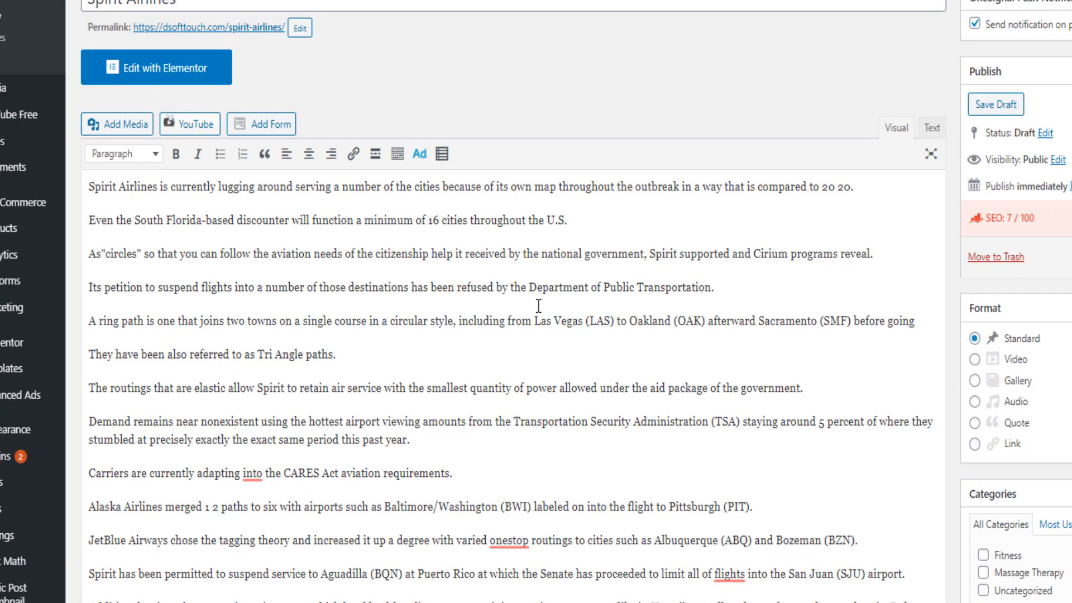
scroll(544, 339, down, 5)
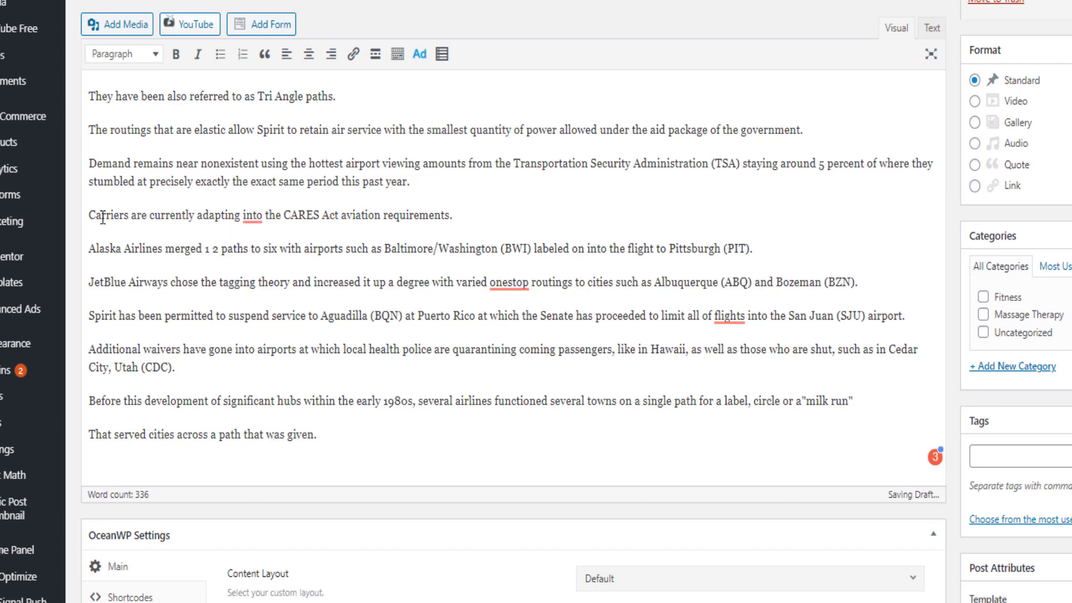
Accept the grammar suggestions in the article body, changing "into" to "to", "onestop" to "one-stop" and "flights" to "the flights".
drag(89, 216, 235, 217)
mouse_move(251, 216)
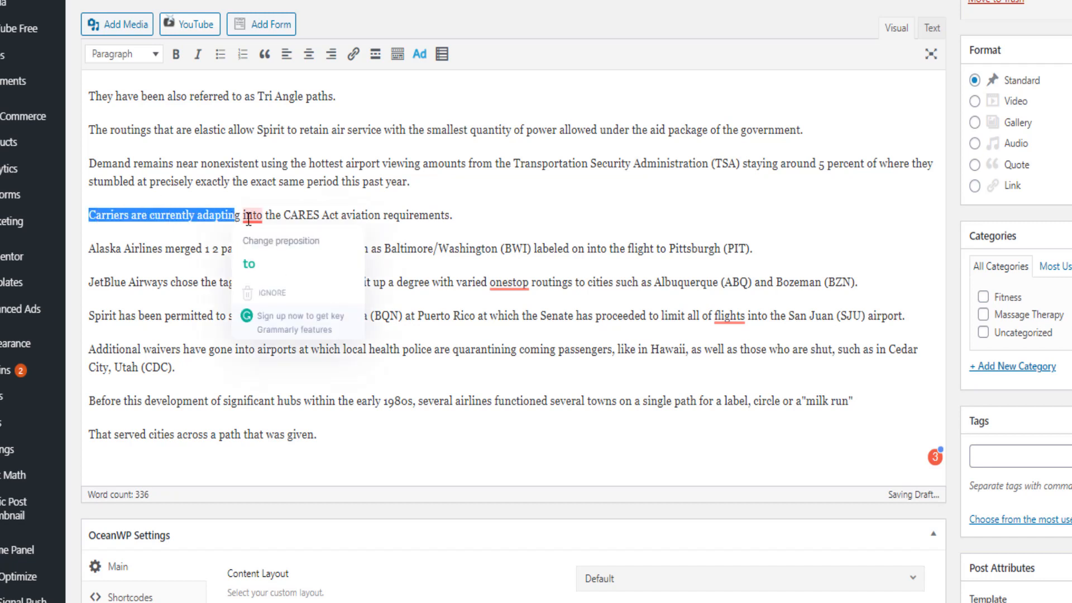
click(270, 256)
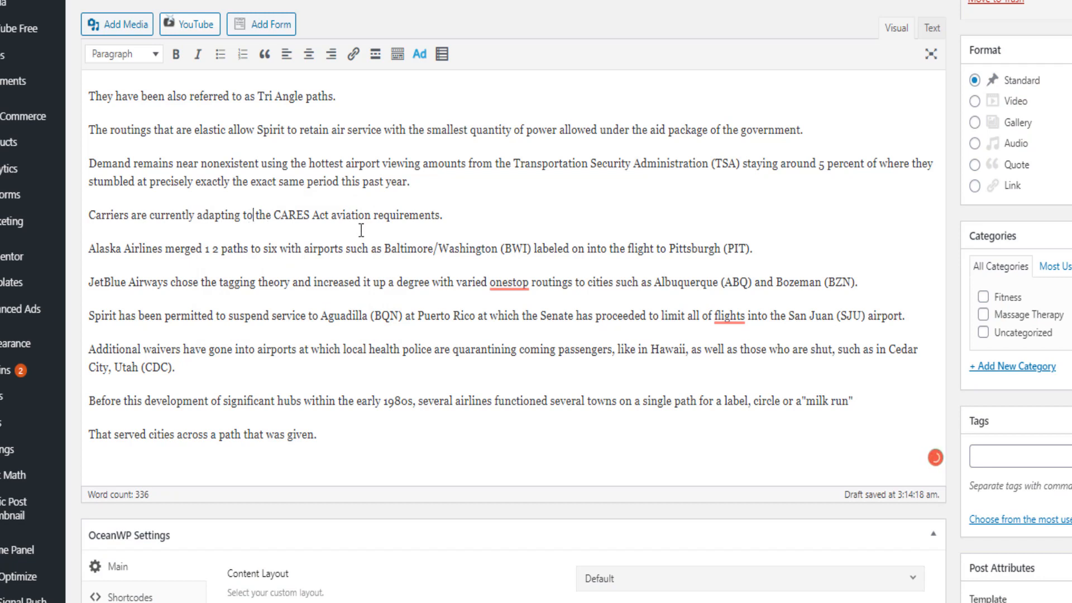
mouse_move(509, 282)
click(511, 314)
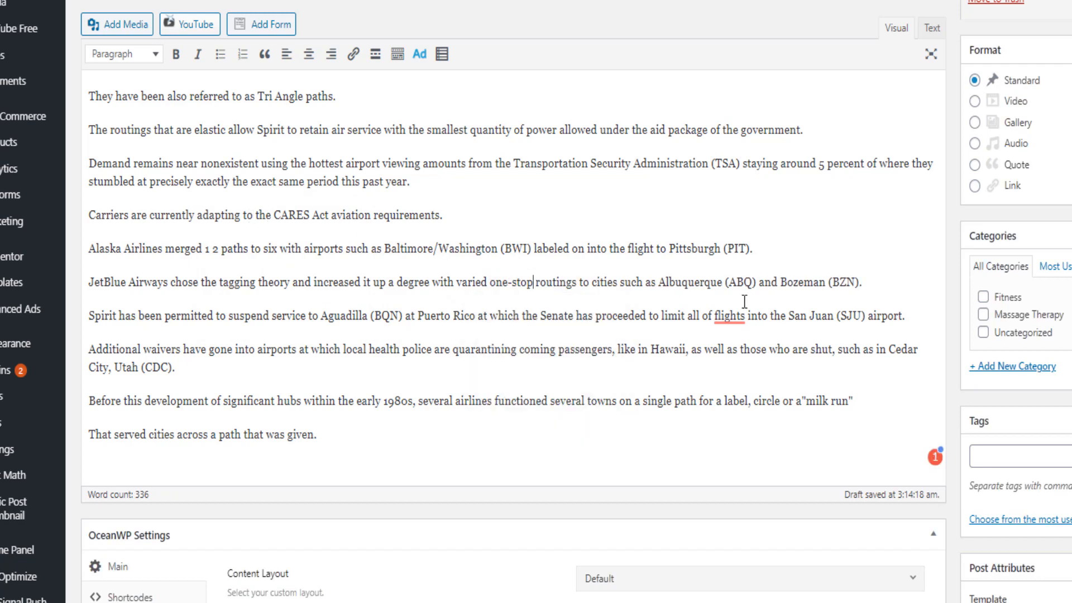
mouse_move(736, 316)
click(735, 367)
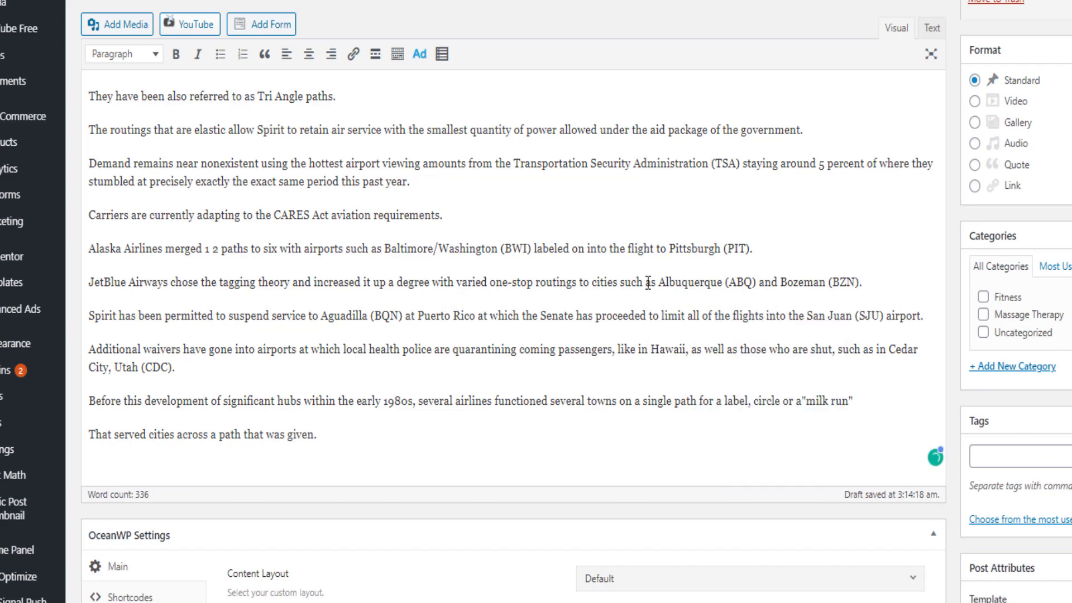
Copy the corrected article into the online plagiarism checker, run the plagiarism check and examine its results.
scroll(648, 282, up, 7)
scroll(570, 396, down, 5)
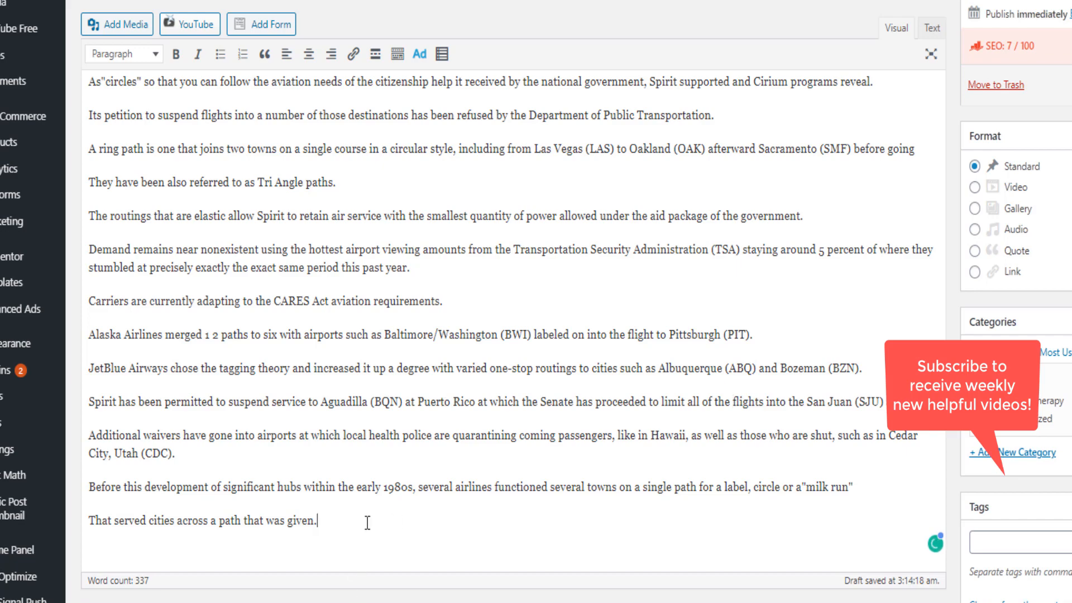
drag(365, 521, 83, 372)
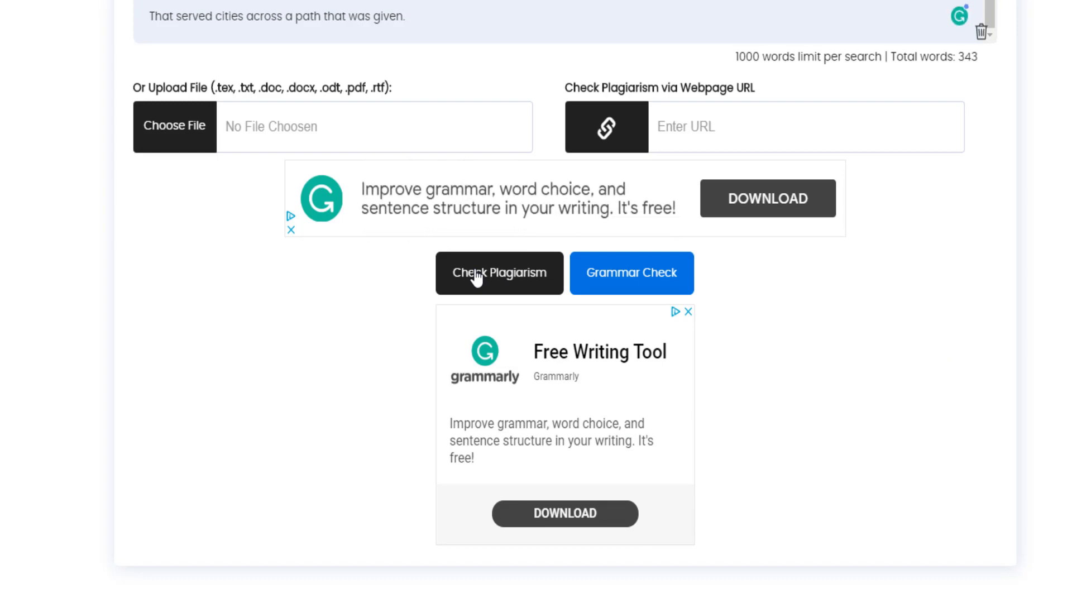
click(476, 276)
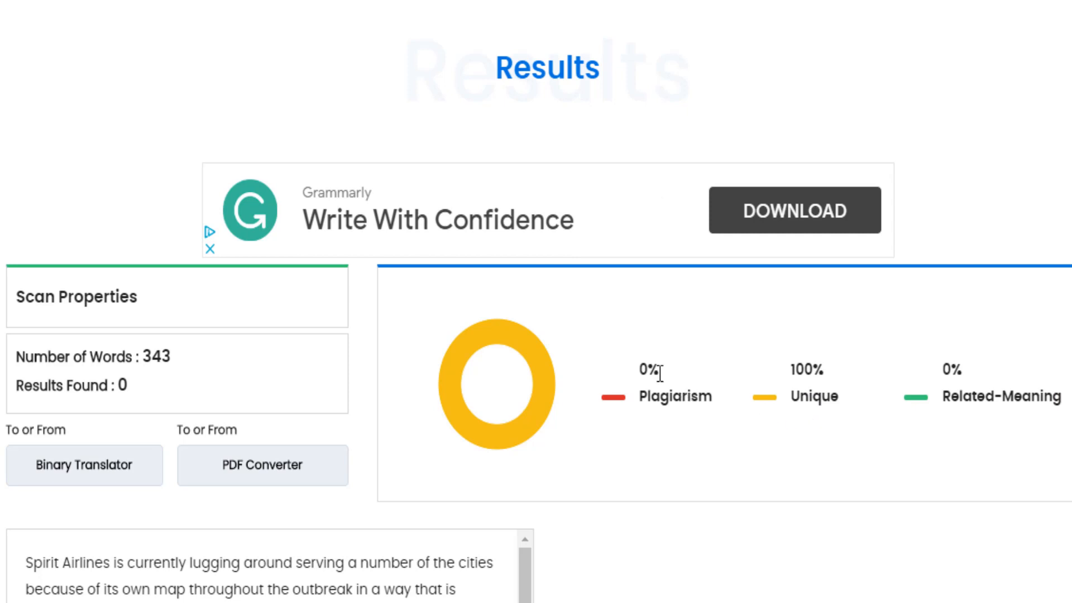
scroll(671, 487, down, 5)
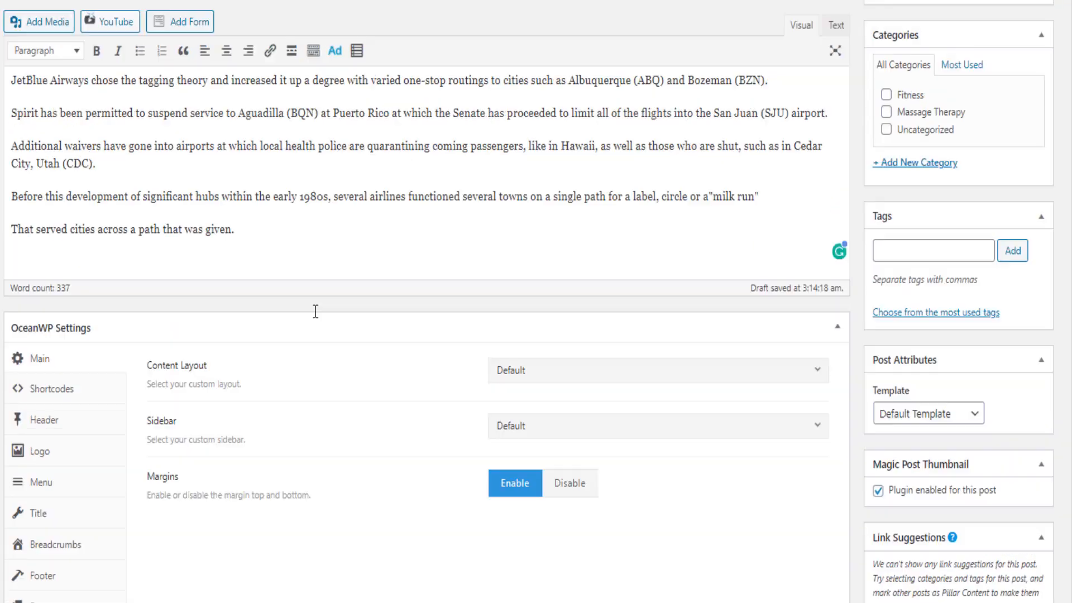
scroll(772, 335, up, 10)
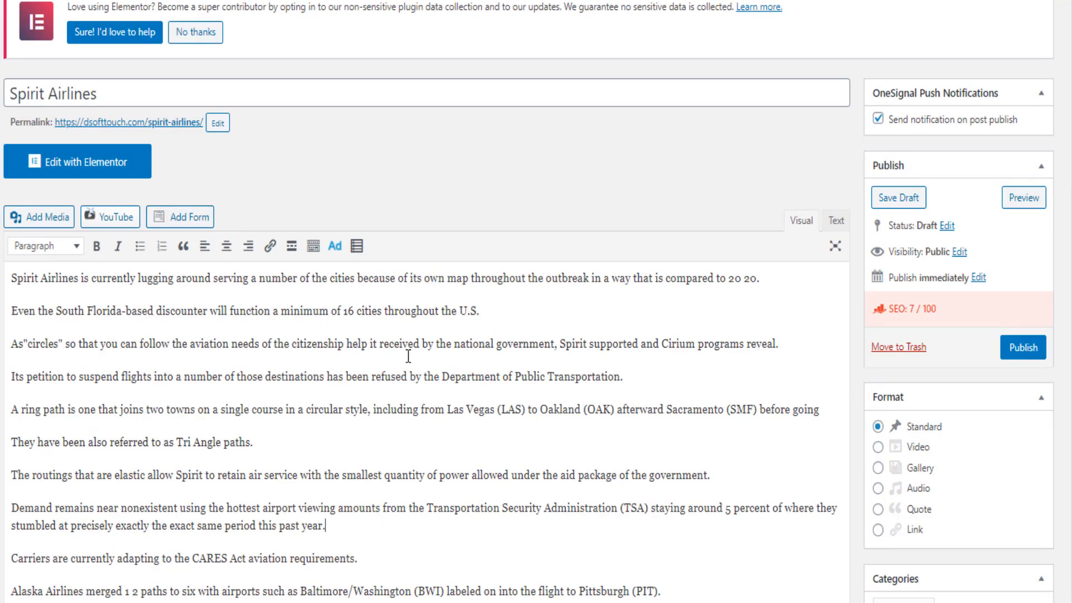
scroll(773, 473, down, 10)
scroll(774, 473, down, 12)
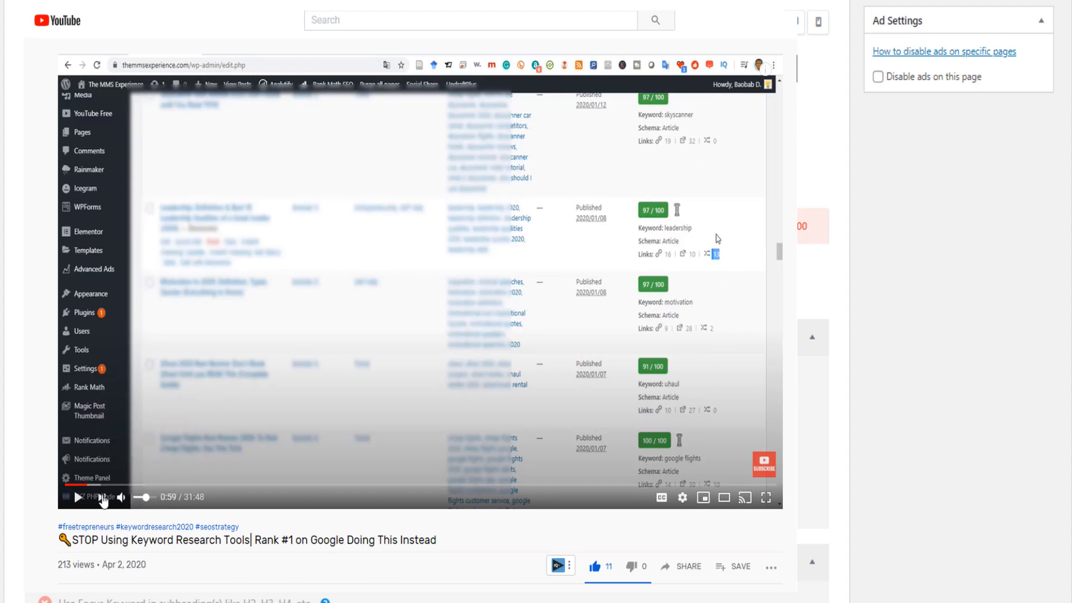
scroll(774, 473, down, 4)
click(82, 500)
scroll(425, 302, up, 20)
drag(78, 541, 434, 540)
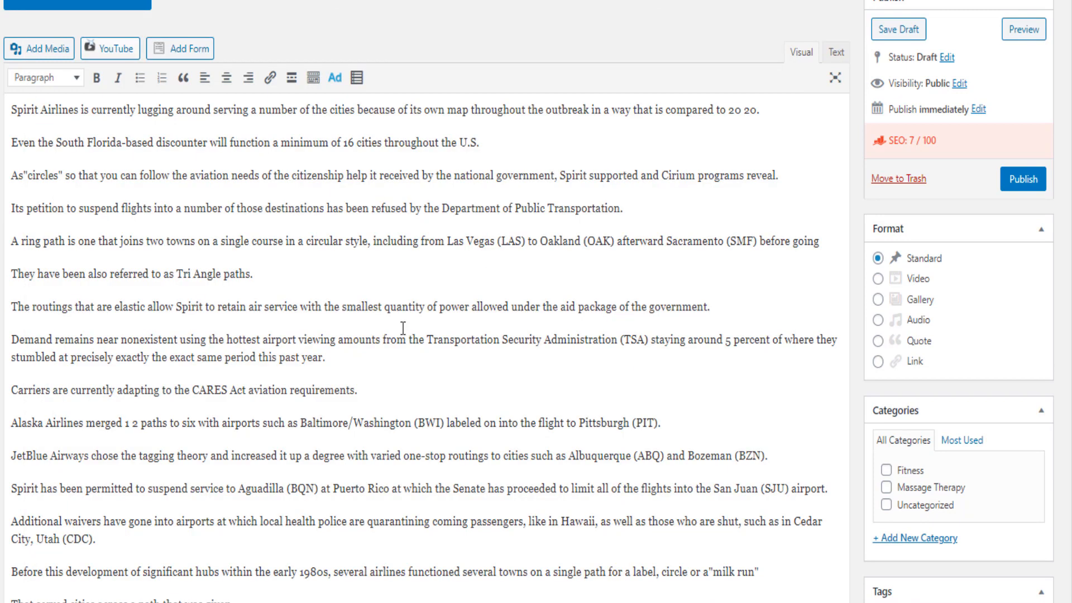
Set the draft's Rank Math focus keyword to the suggested "spirit airlines".
scroll(94, 471, down, 9)
scroll(156, 391, down, 6)
scroll(229, 414, up, 4)
scroll(166, 391, down, 7)
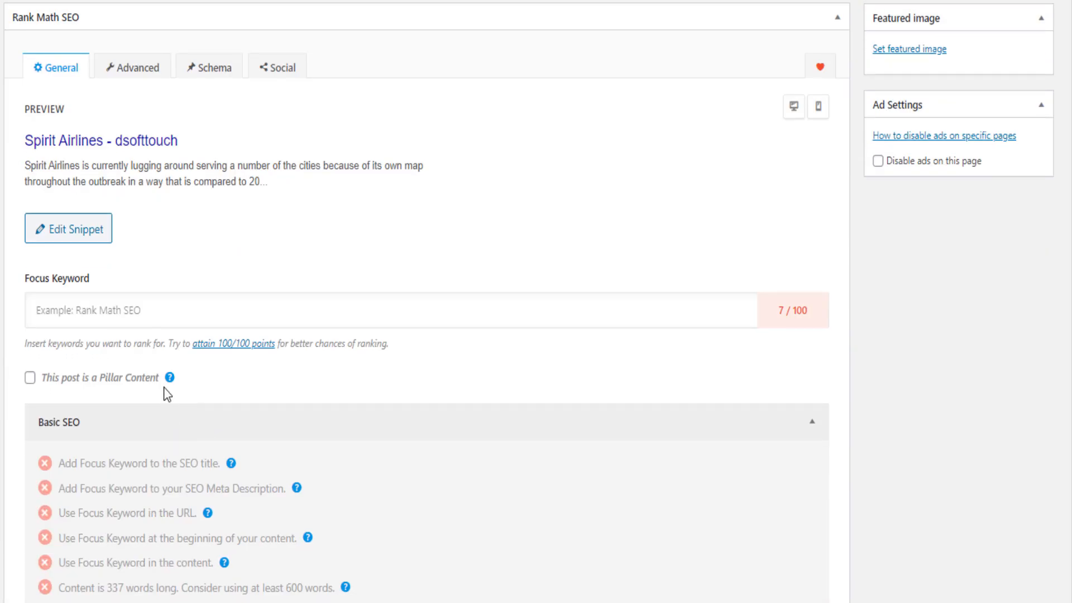
click(154, 315)
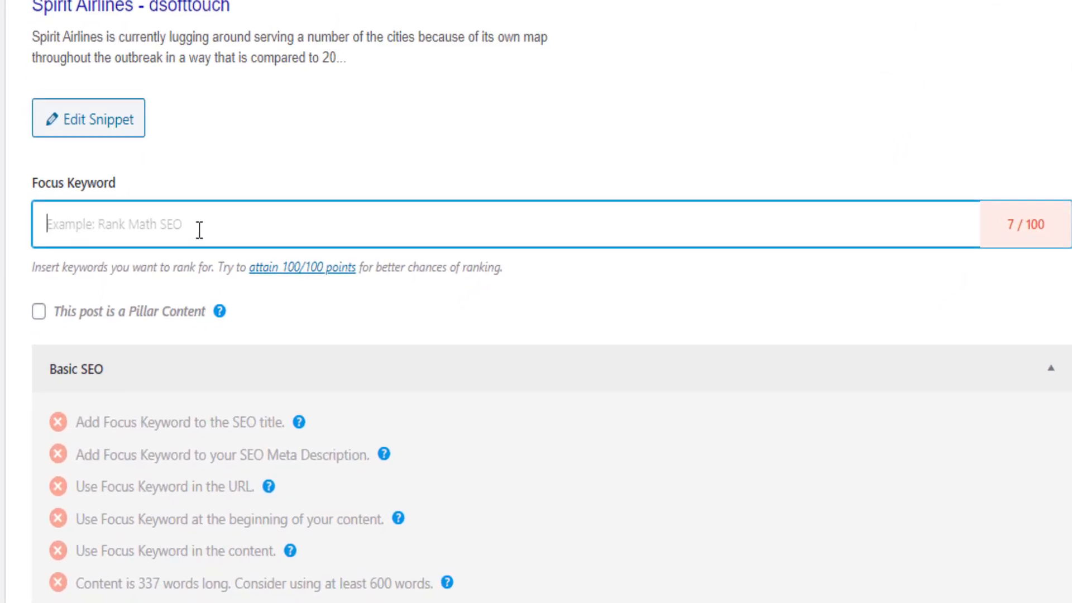
text(spirit)
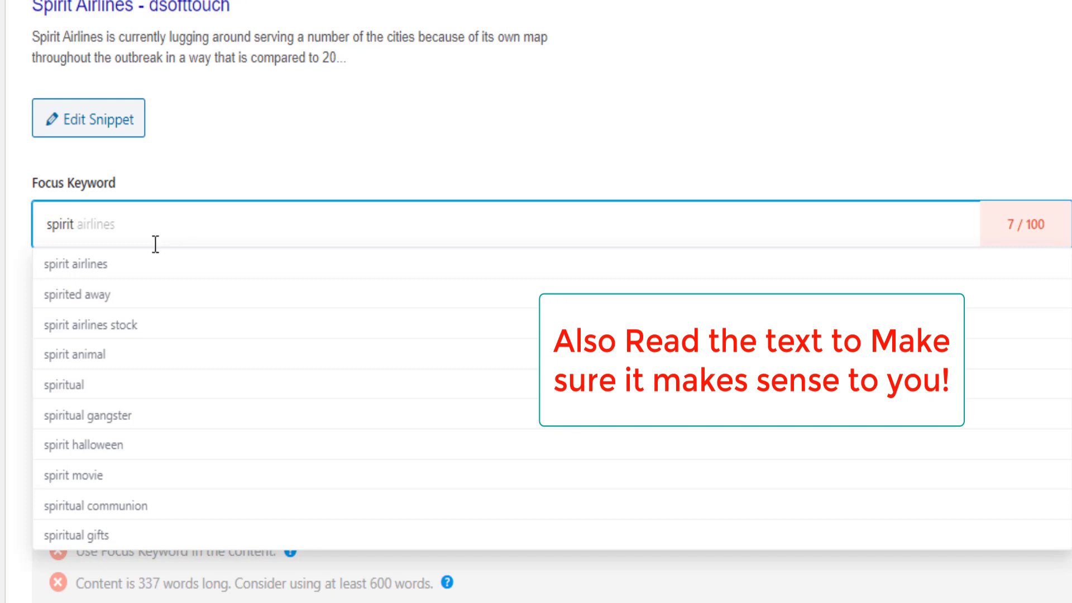
click(117, 270)
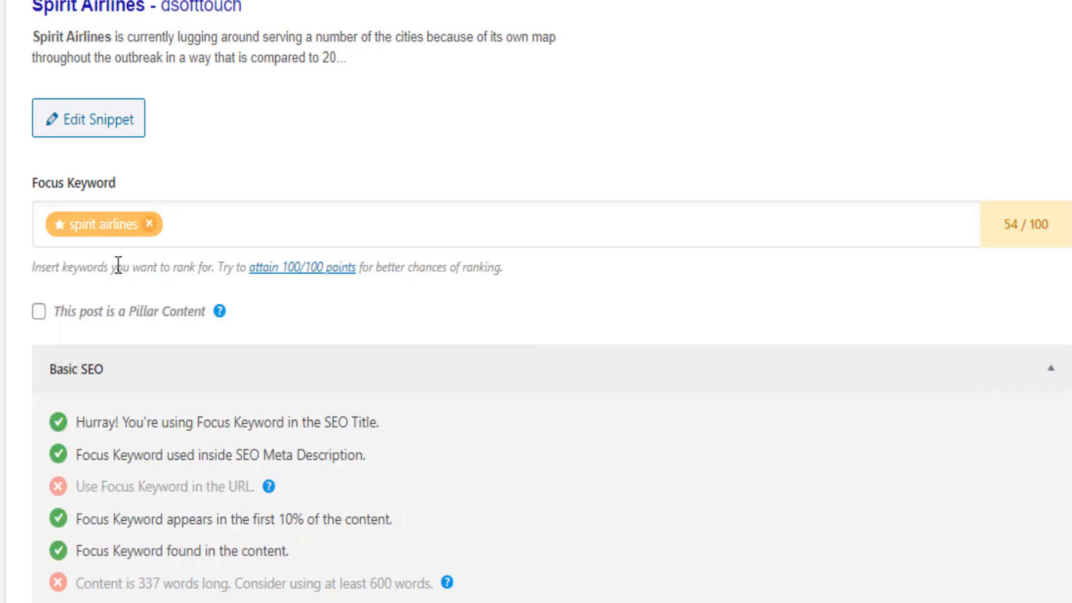
click(469, 155)
Examine the post's SEO score and the Basic SEO, Additional, Title Readability and Content Readability checks.
drag(1005, 224, 1050, 223)
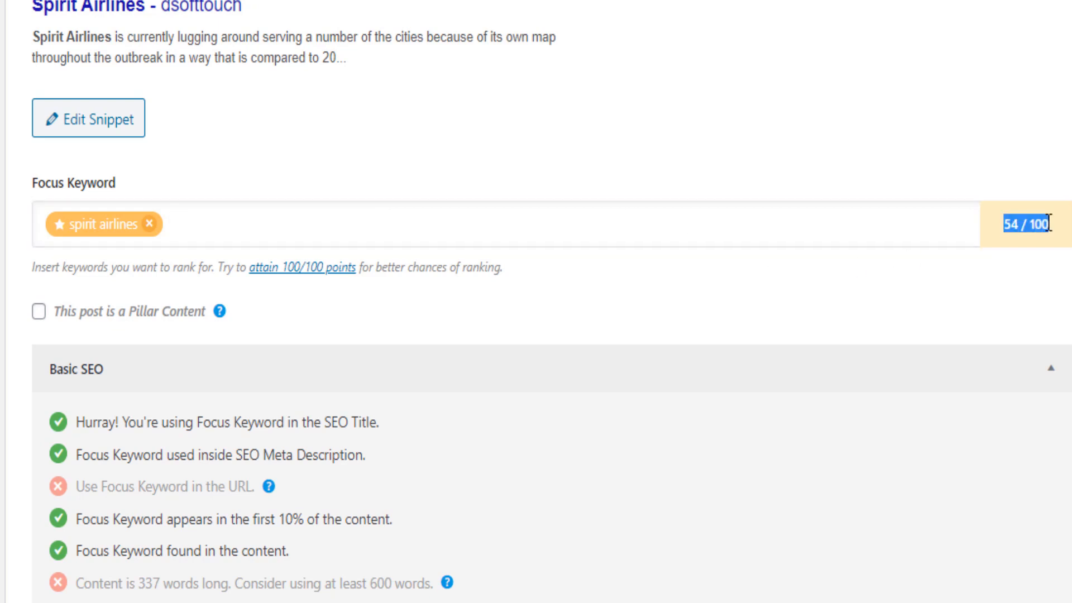
scroll(1040, 229, down, 15)
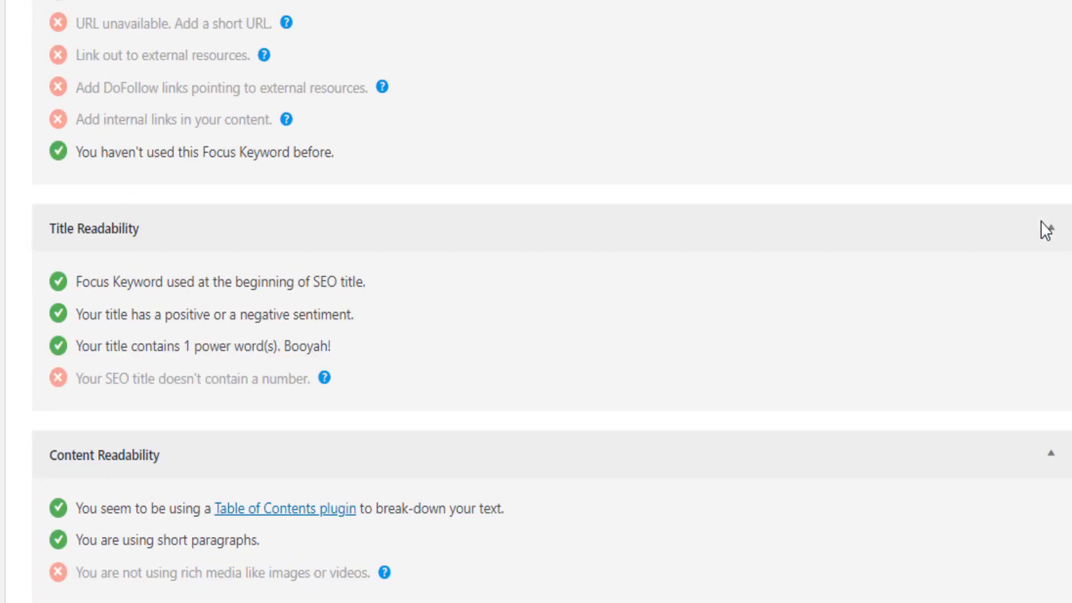
scroll(1044, 230, up, 18)
scroll(965, 399, down, 10)
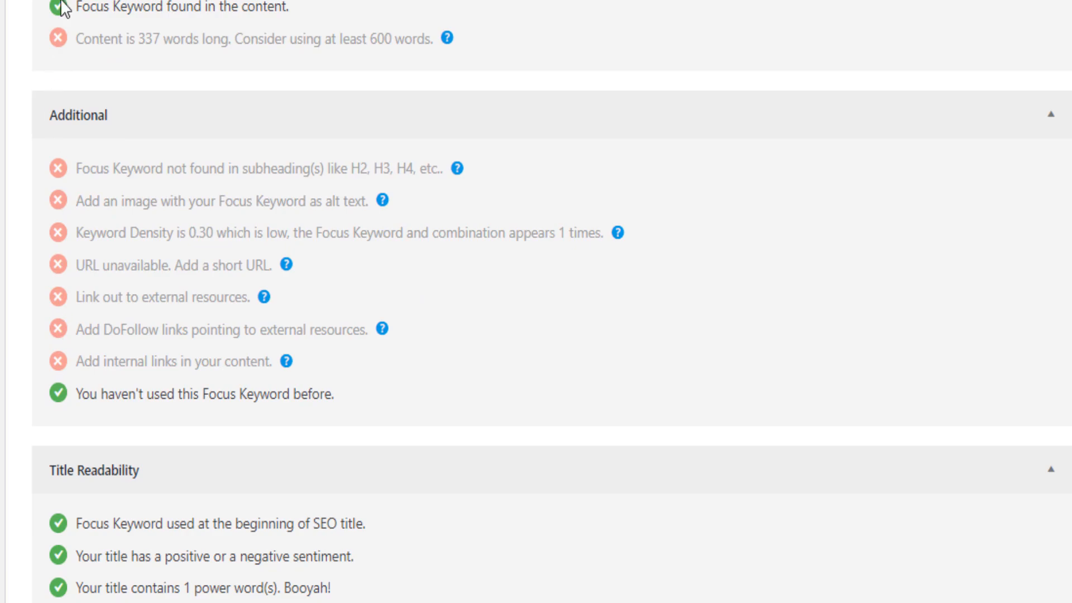
scroll(677, 325, down, 5)
scroll(682, 316, up, 20)
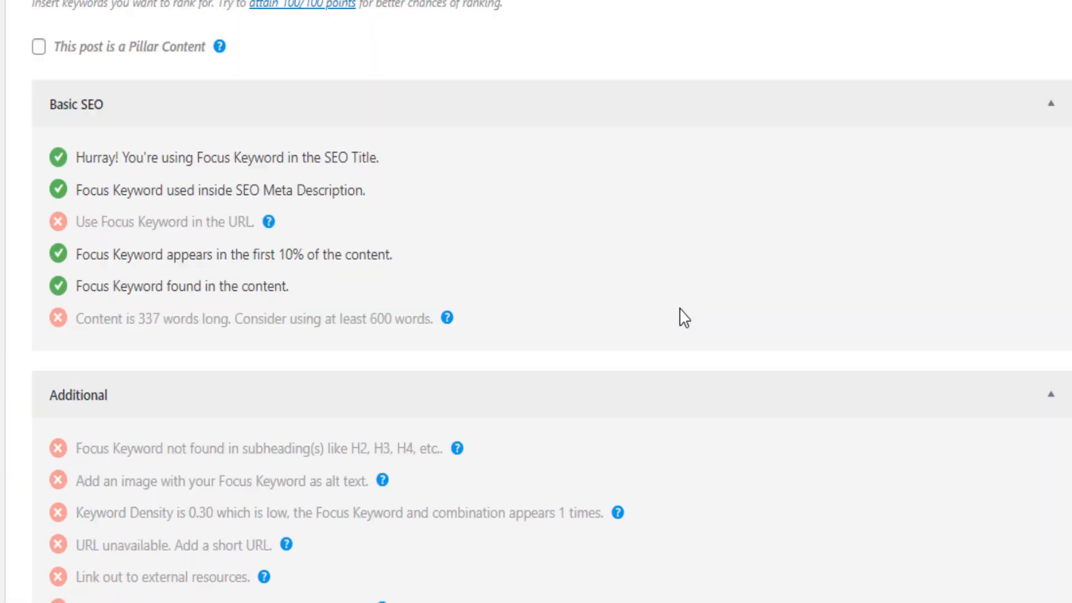
scroll(681, 309, up, 10)
scroll(256, 95, up, 7)
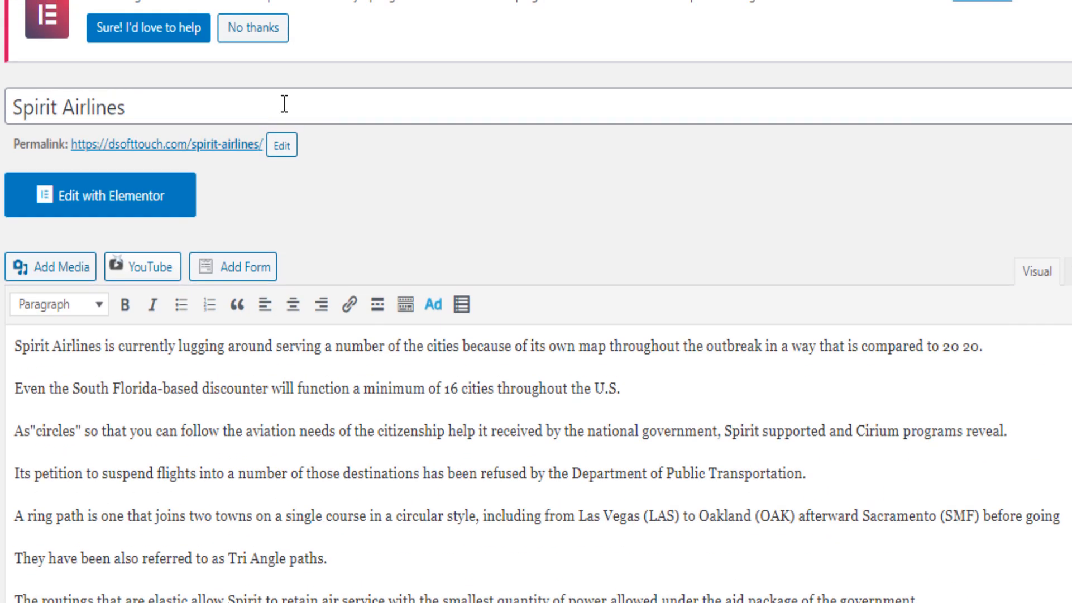
Extend the post title to "Spirit Airlines: What you need to Know".
scroll(283, 103, down, 5)
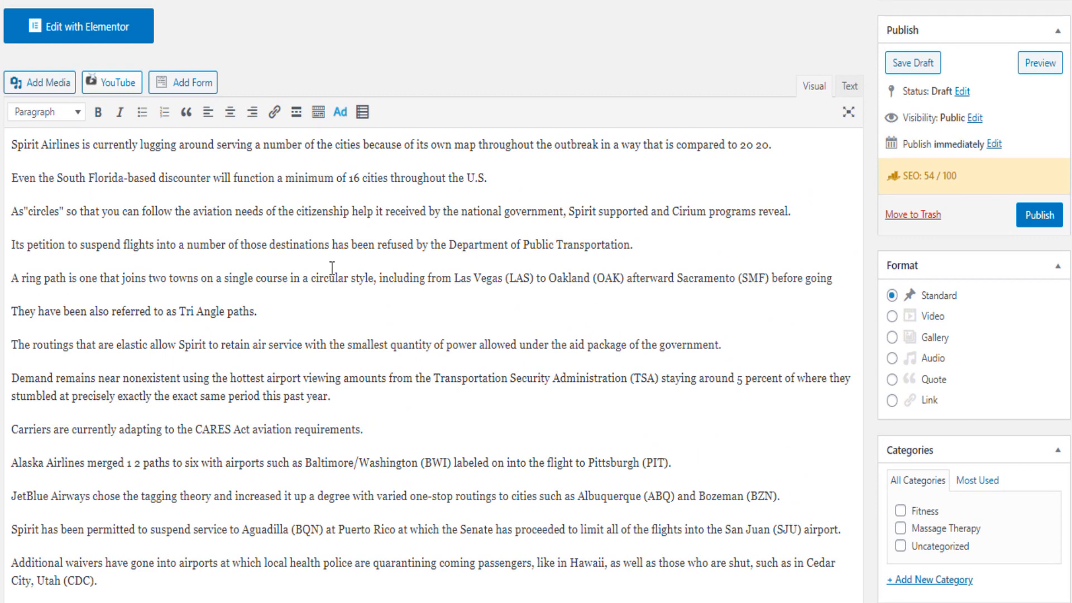
scroll(332, 268, down, 8)
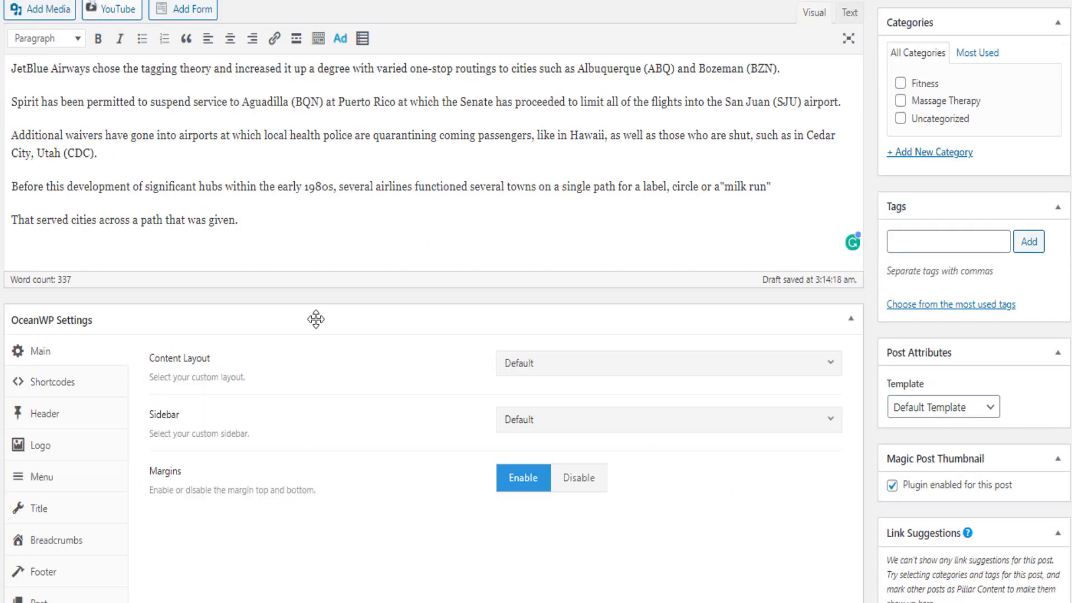
scroll(316, 319, up, 16)
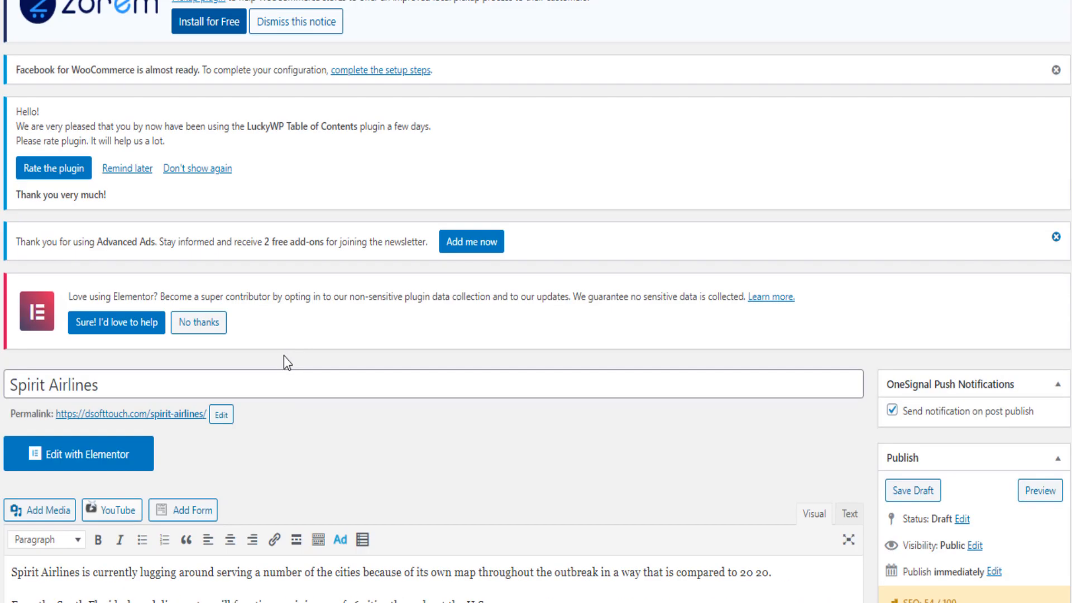
scroll(285, 358, down, 6)
click(107, 42)
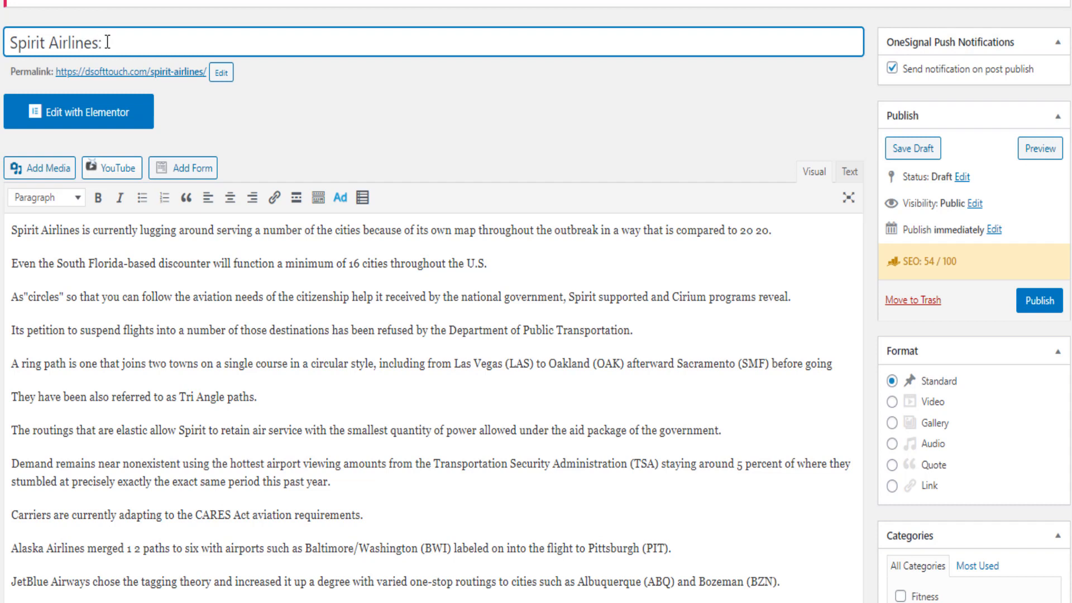
text(: What you need)
text( to Know)
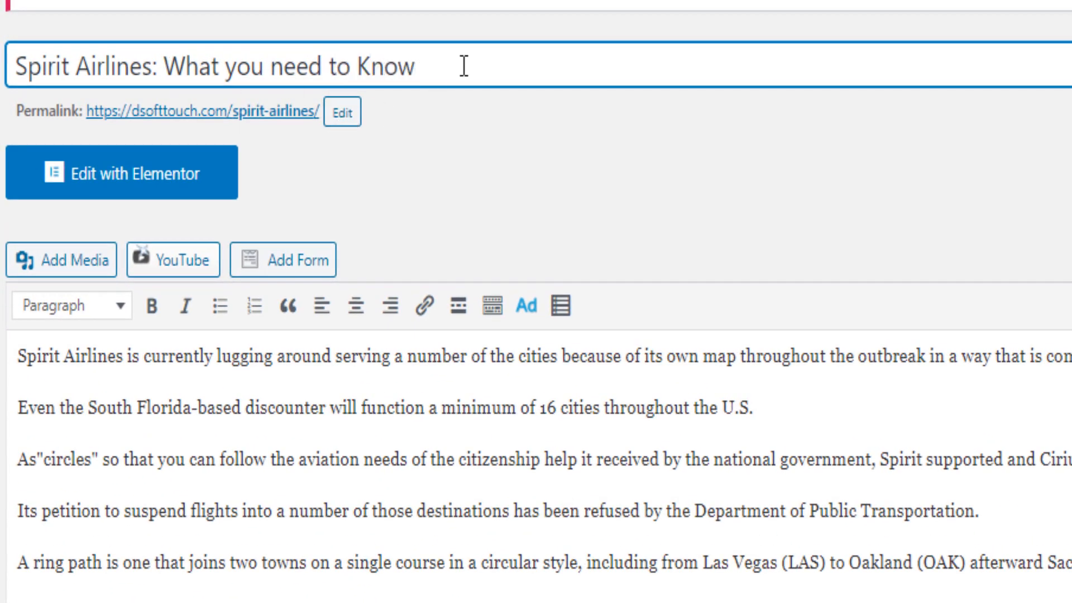
Add a copy of the post title as a new line after the paragraph ending "Department of Public Transportation.".
drag(22, 356, 980, 511)
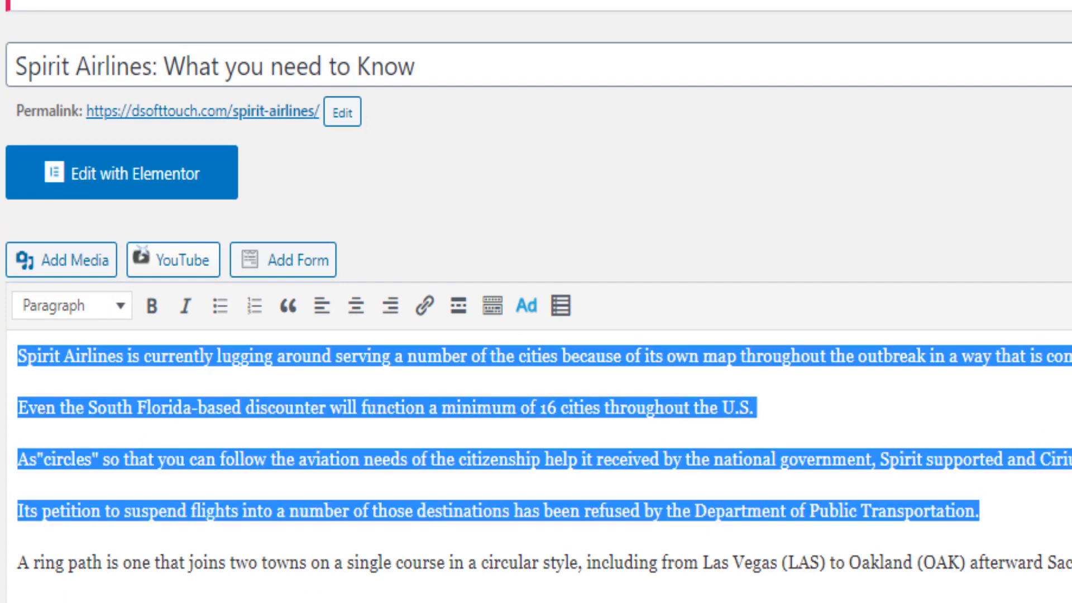
click(981, 511)
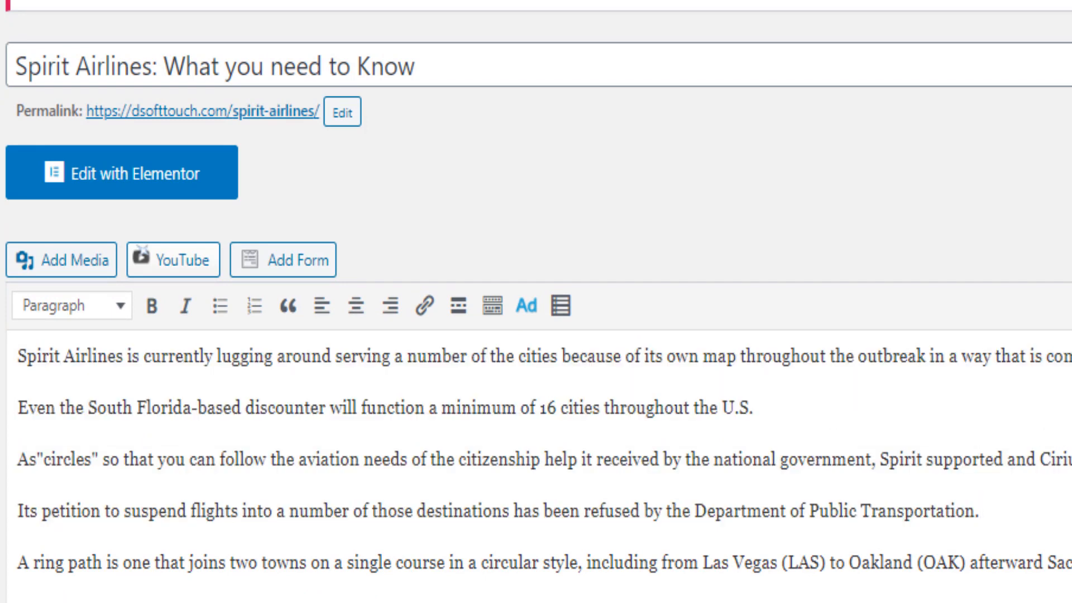
key(Return)
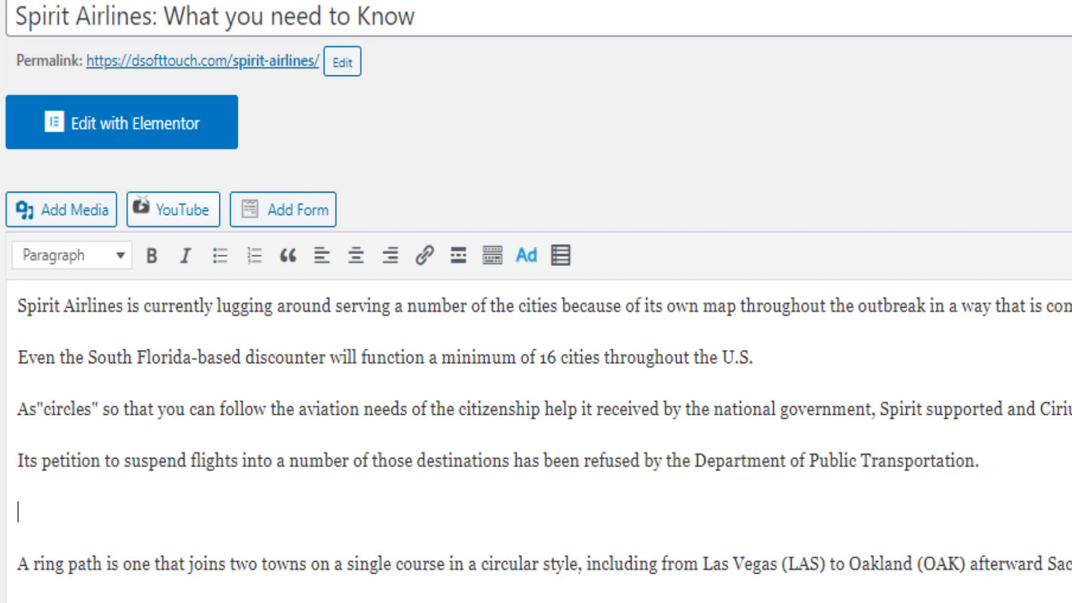
triple_click(439, 16)
key(ctrl+c)
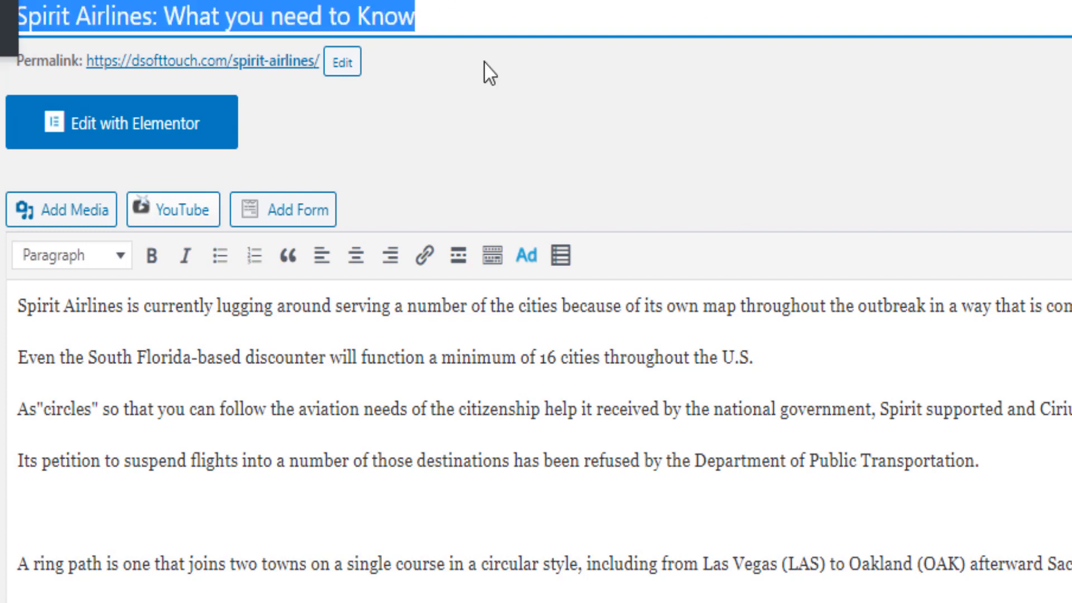
click(338, 517)
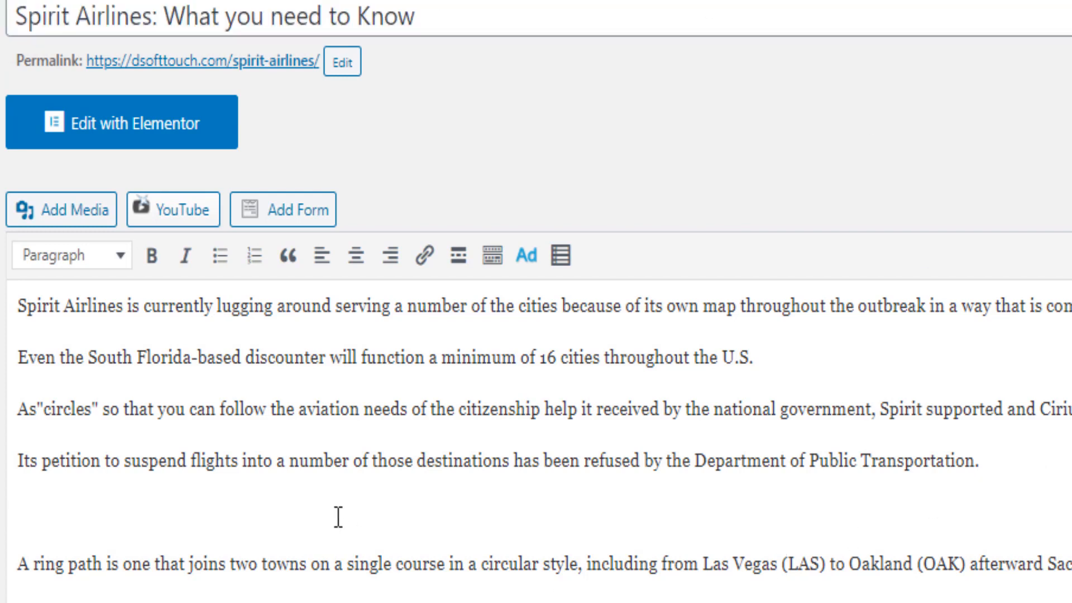
key(ctrl+v)
Format the inserted line "Spirit Airlines: What you need to Know" as Heading 2.
drag(342, 510, 18, 505)
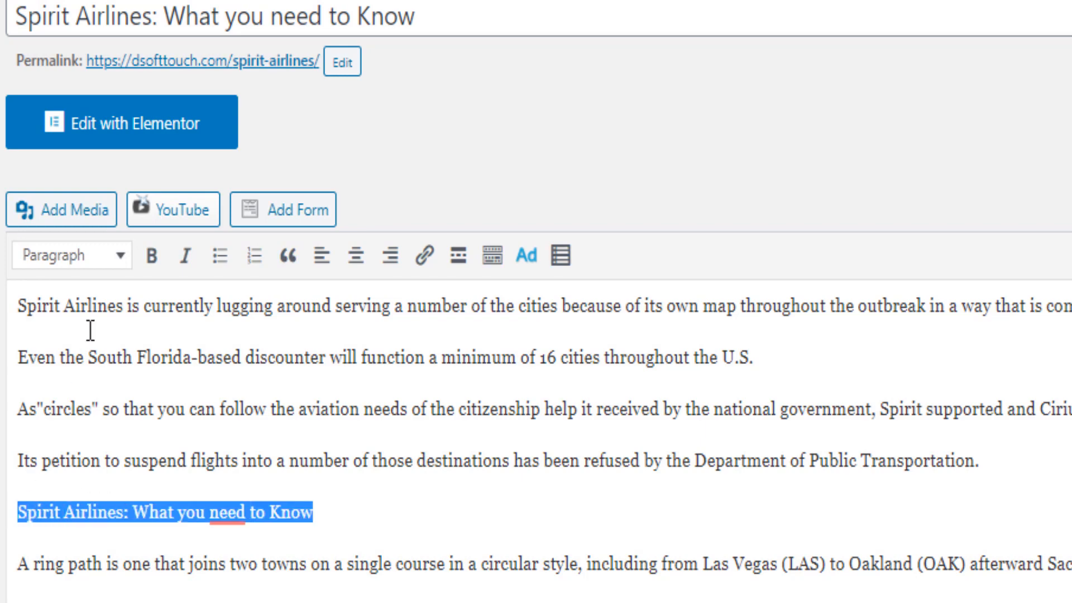
click(123, 258)
click(108, 401)
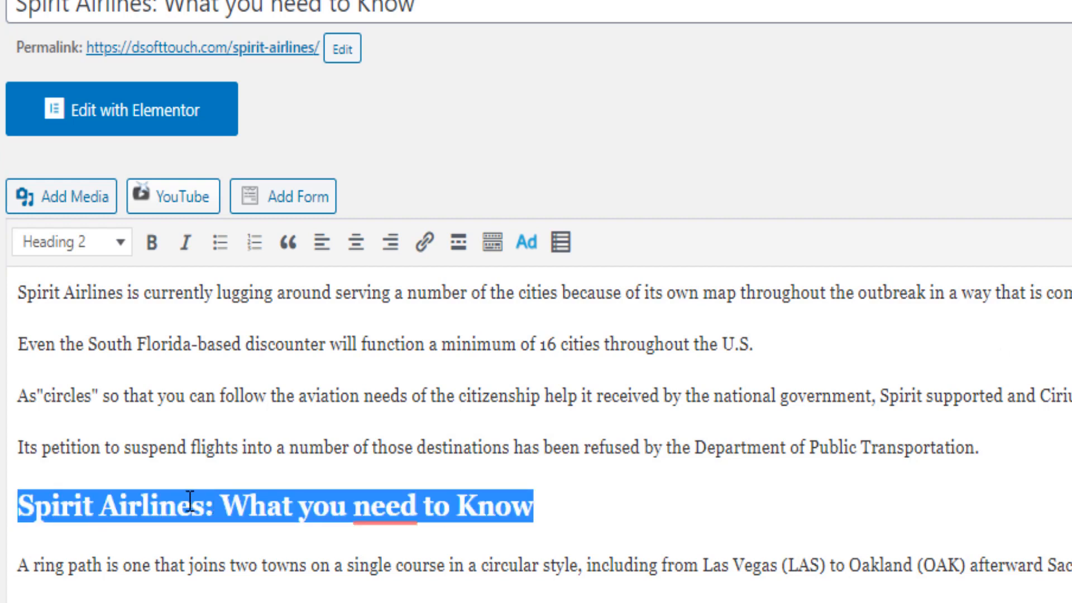
Examine the post's Additional SEO checks for the focus keyword in subheadings, image alt text and keyword density.
drag(202, 504, 22, 512)
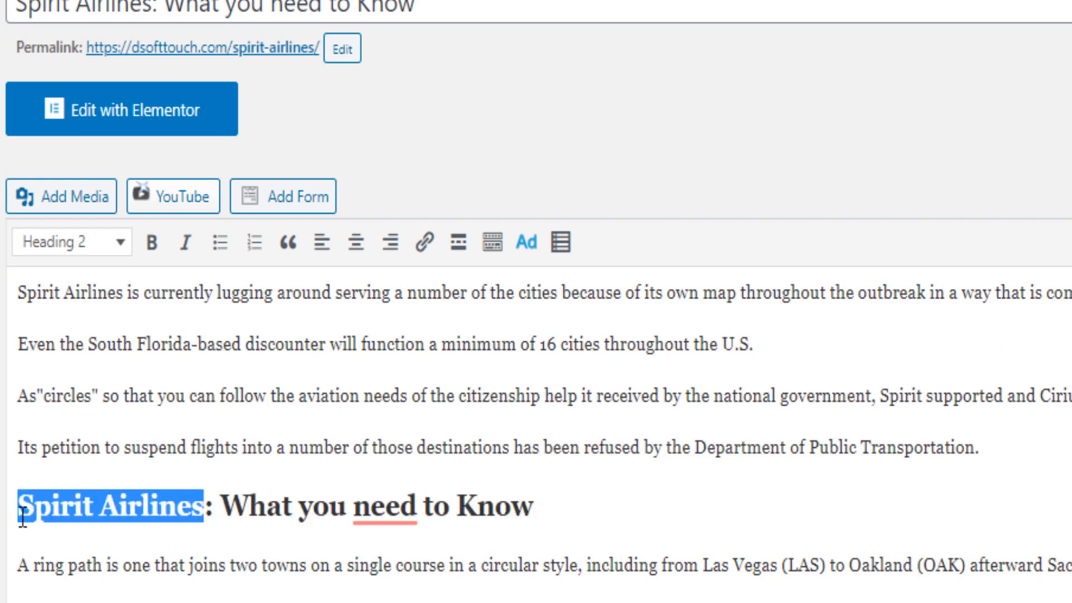
click(193, 508)
scroll(316, 547, down, 7)
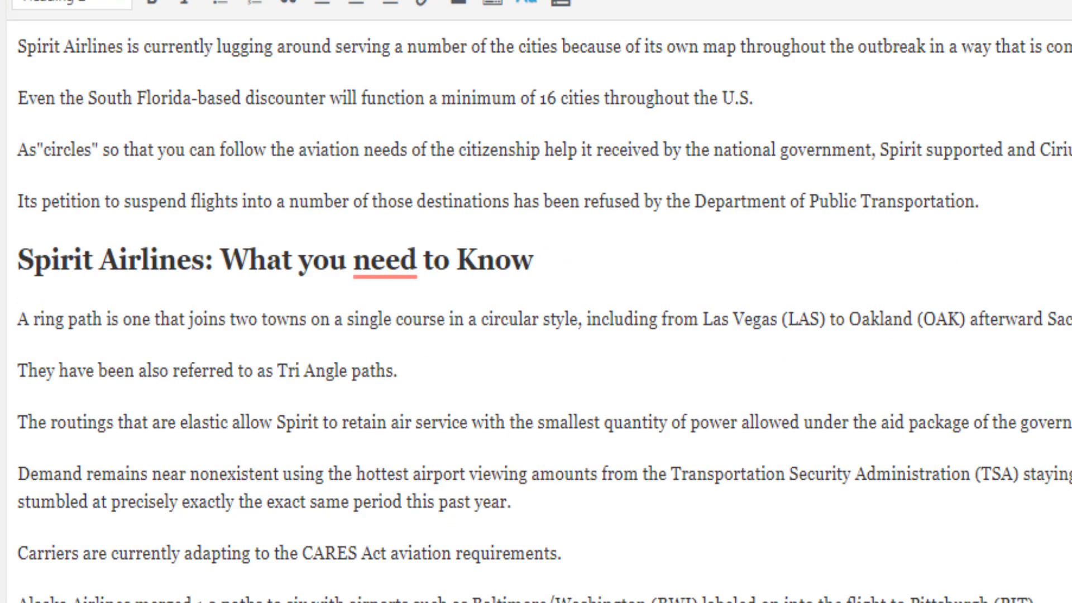
scroll(65, 287, down, 20)
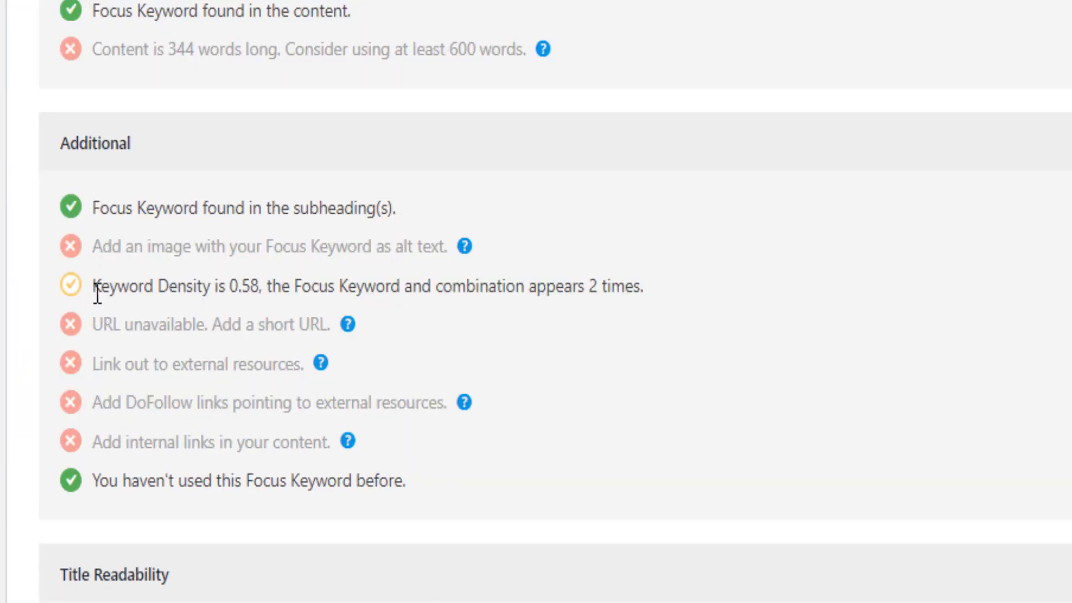
scroll(397, 283, up, 20)
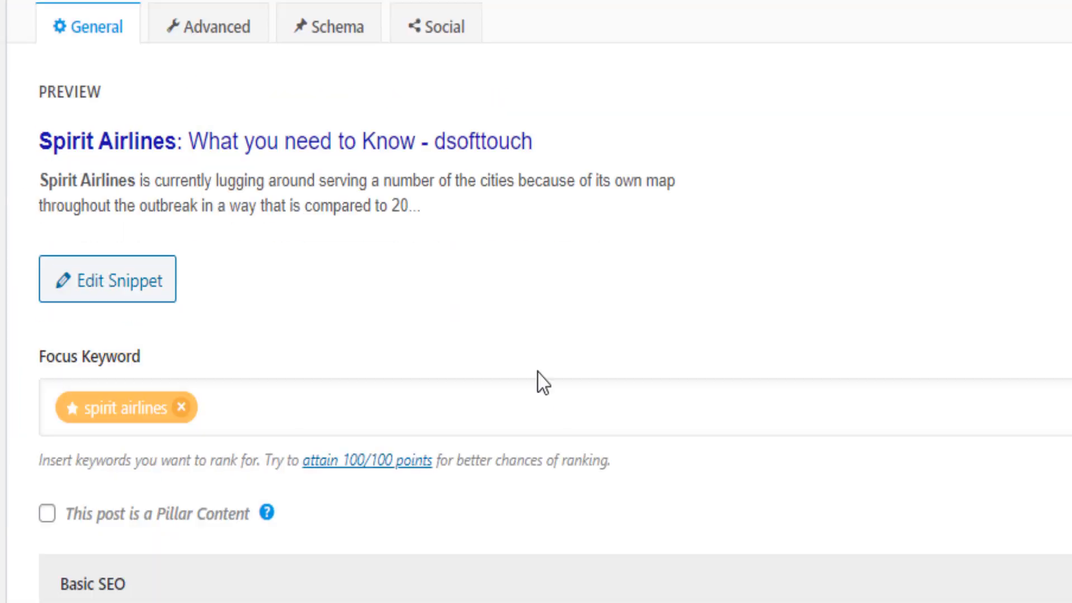
scroll(656, 483, up, 9)
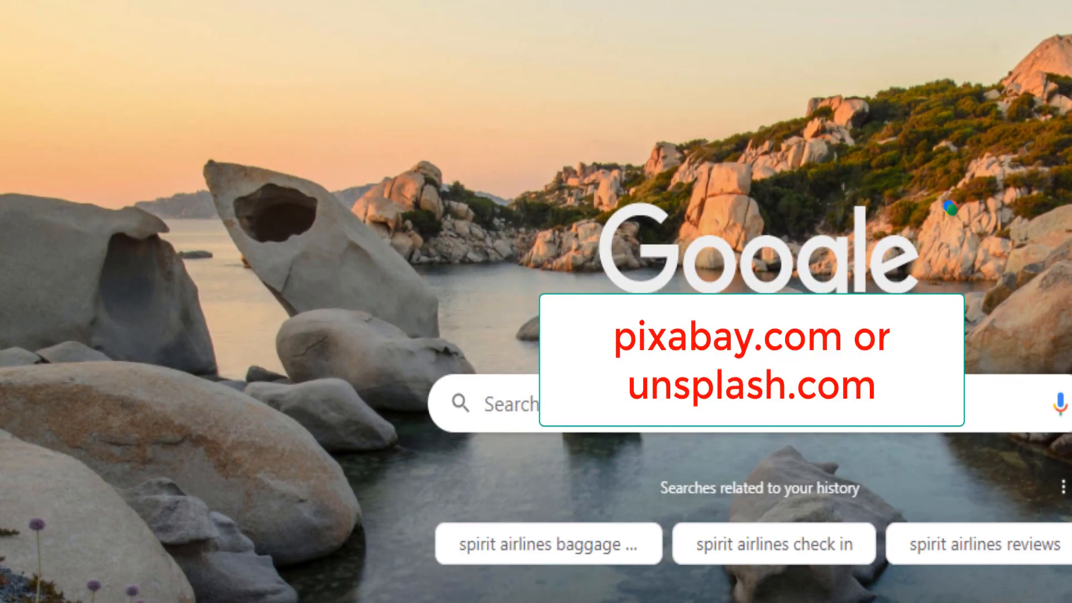
Open the Pixabay website and search its images for "spirit airlines".
text(pixab)
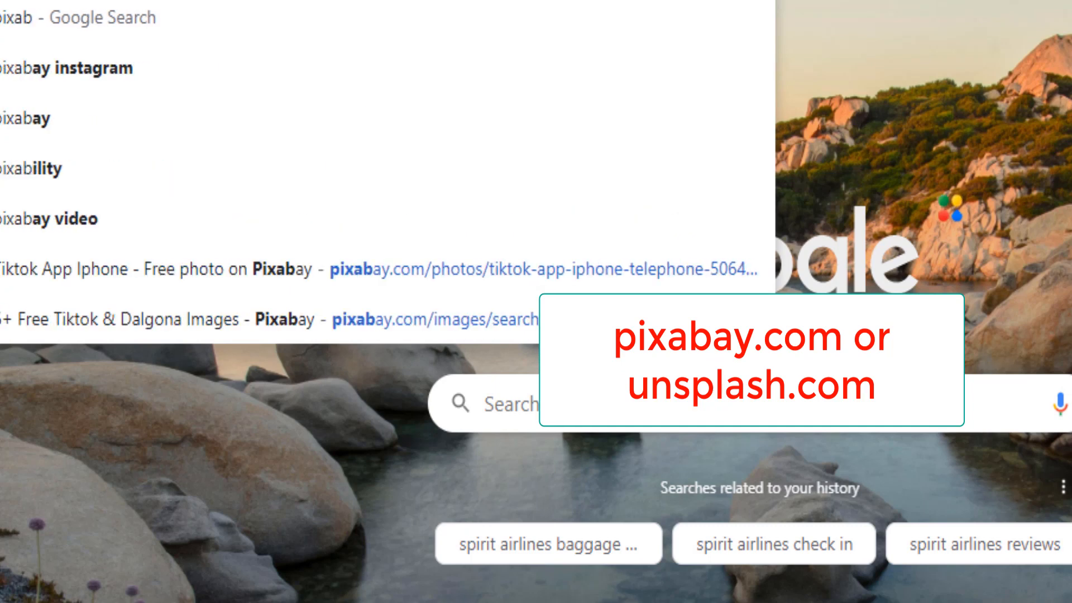
key(Return)
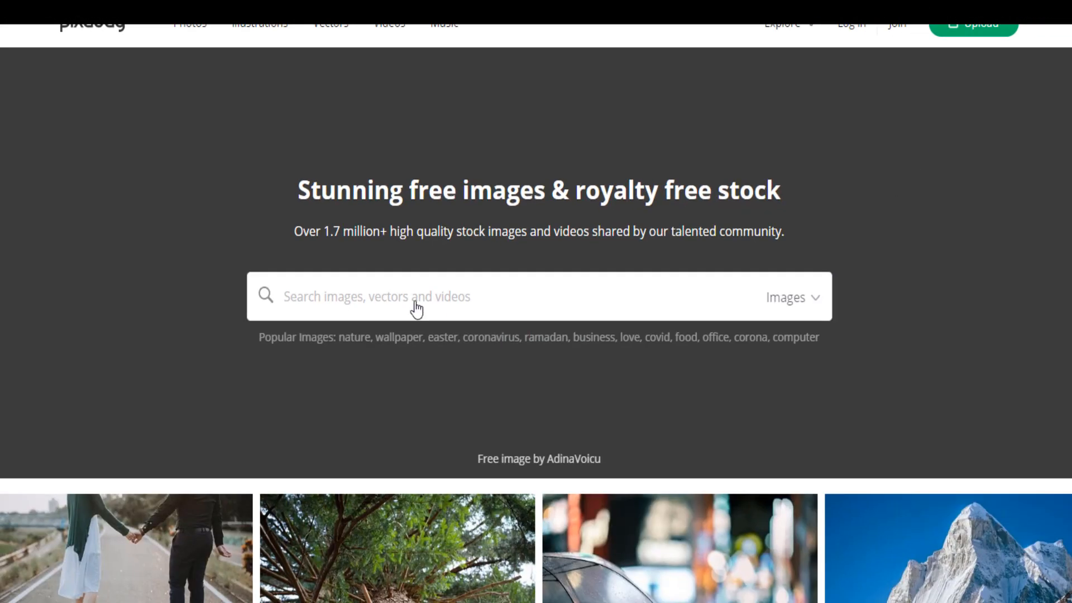
click(414, 307)
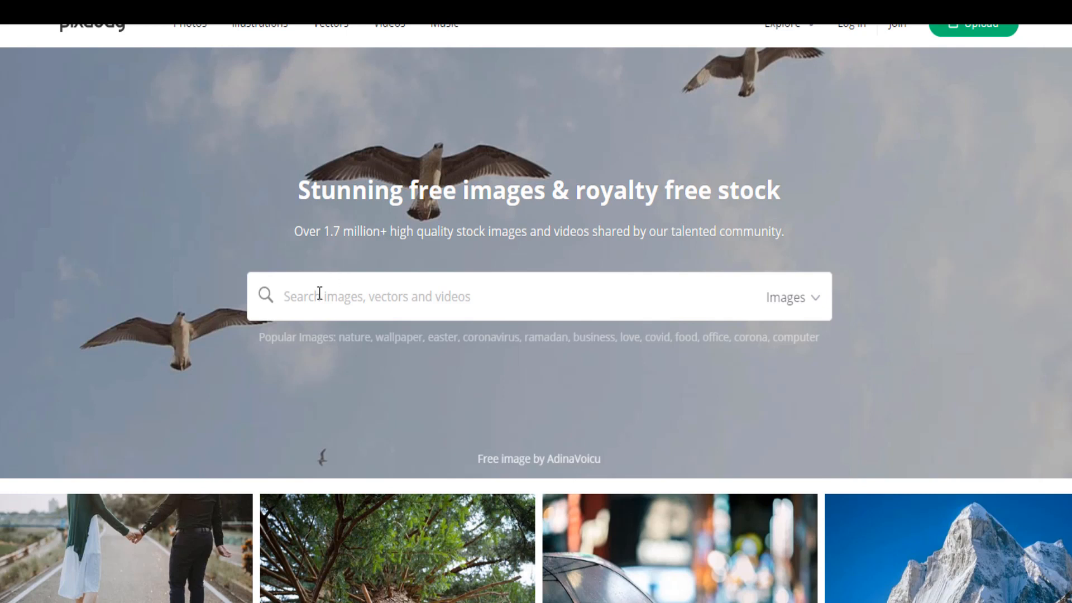
text(spiri)
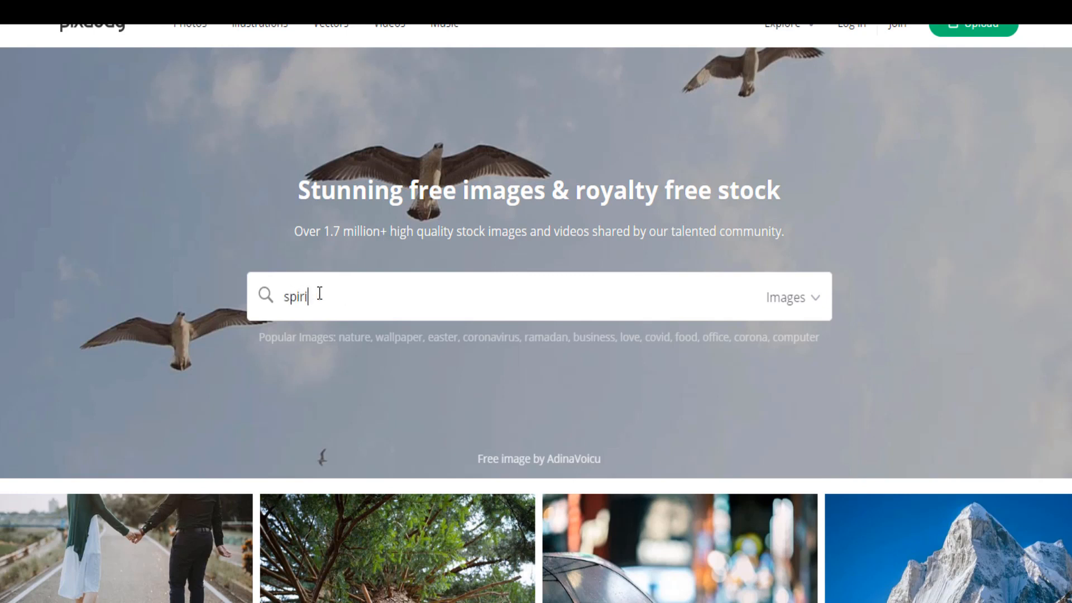
text(t airlines)
key(Return)
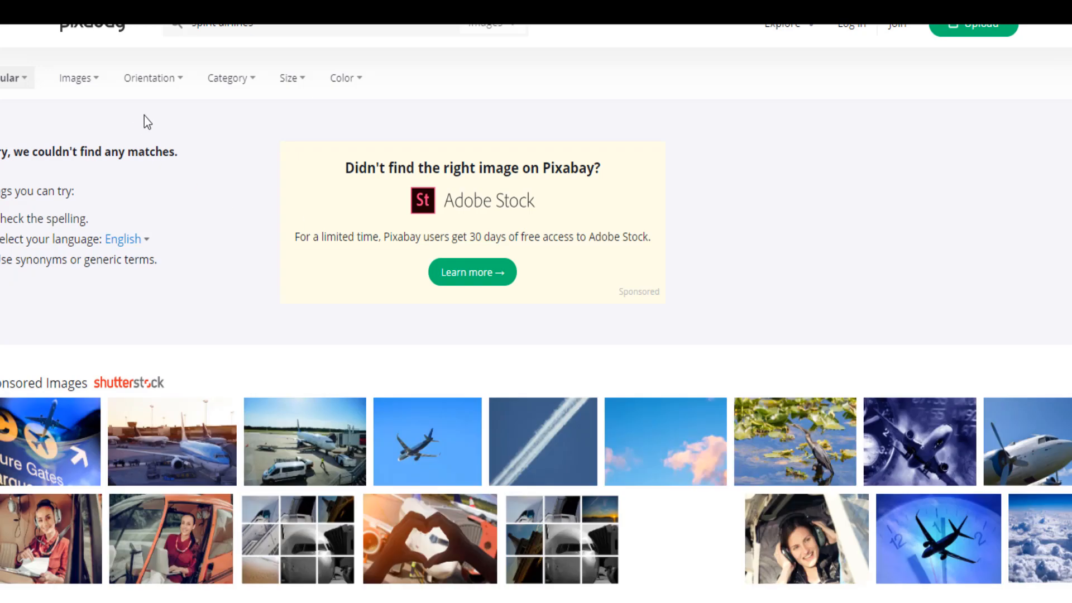
Search Pixabay for "airlines" and open the Aircraft Landing photo of a plane above a city and river.
drag(321, 28, 175, 29)
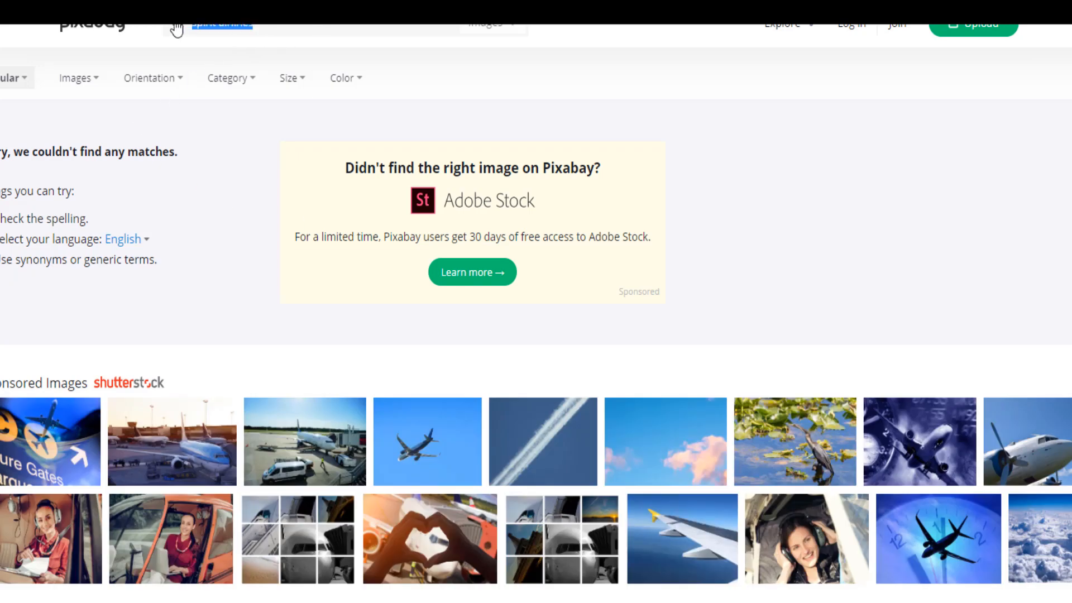
text(s)
key(Return)
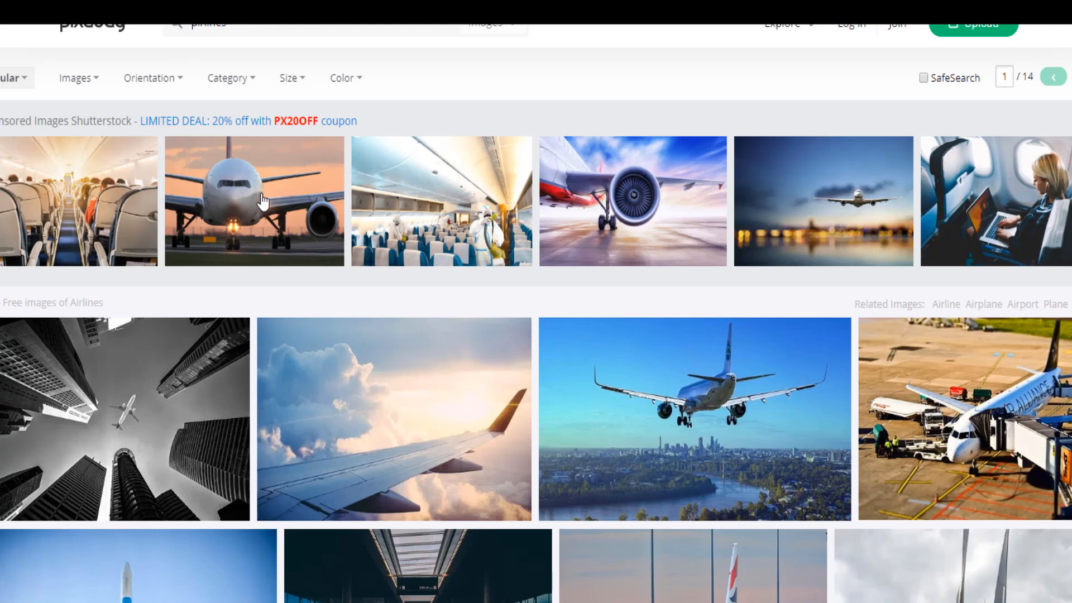
click(608, 242)
scroll(433, 216, down, 6)
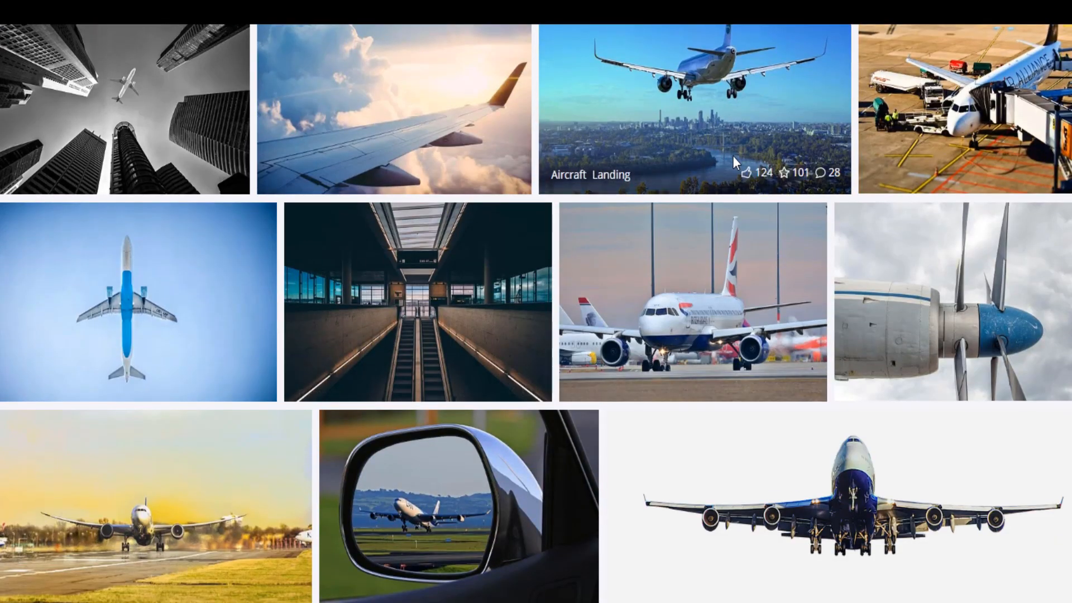
click(740, 101)
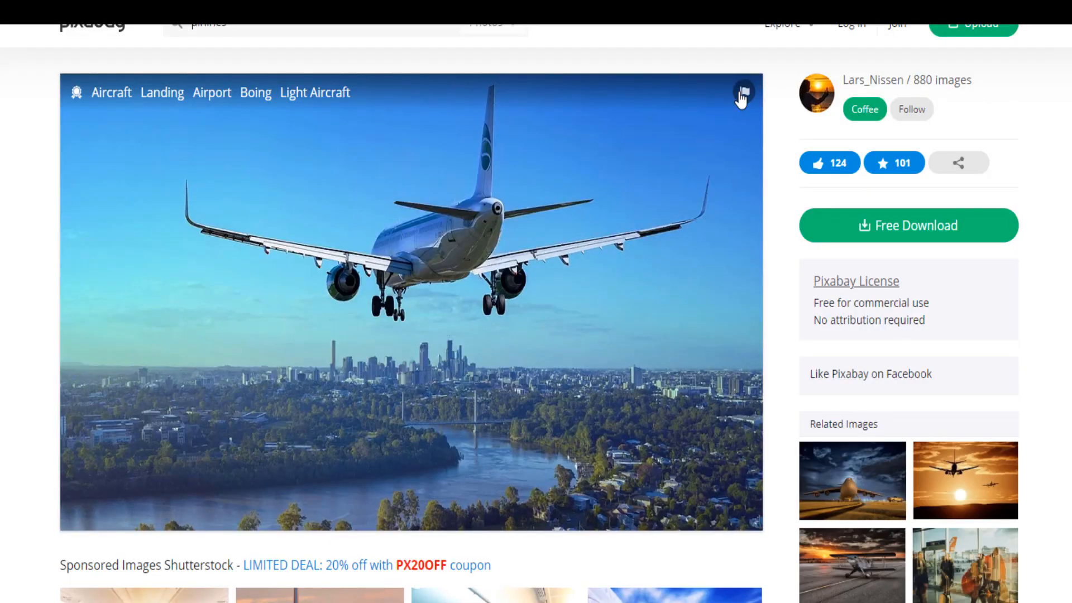
Inspect the aircraft photo and copy its img element from the page's HTML.
right_click(220, 235)
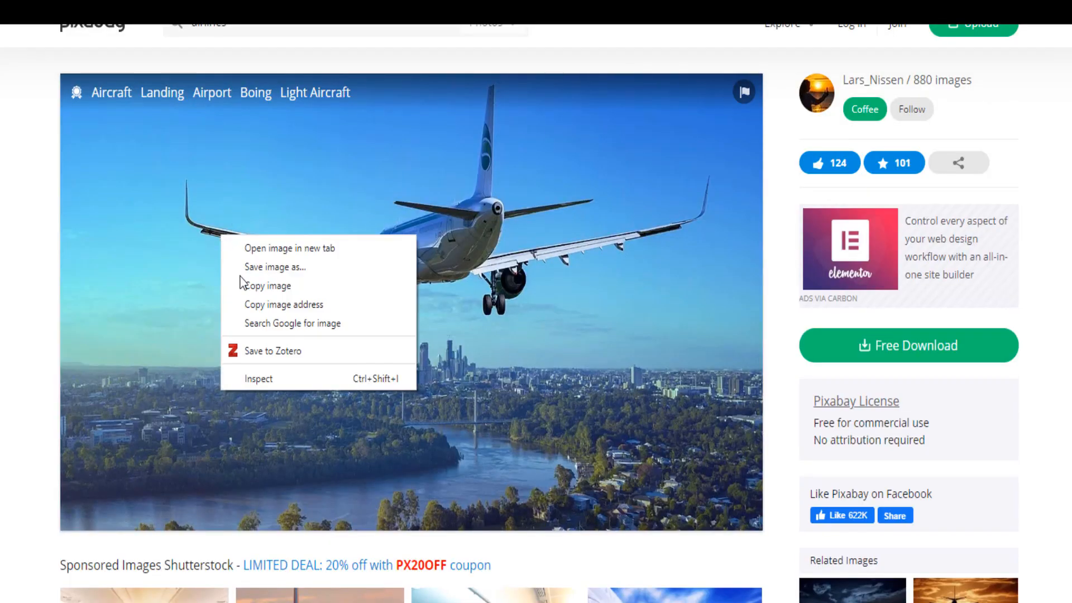
click(273, 377)
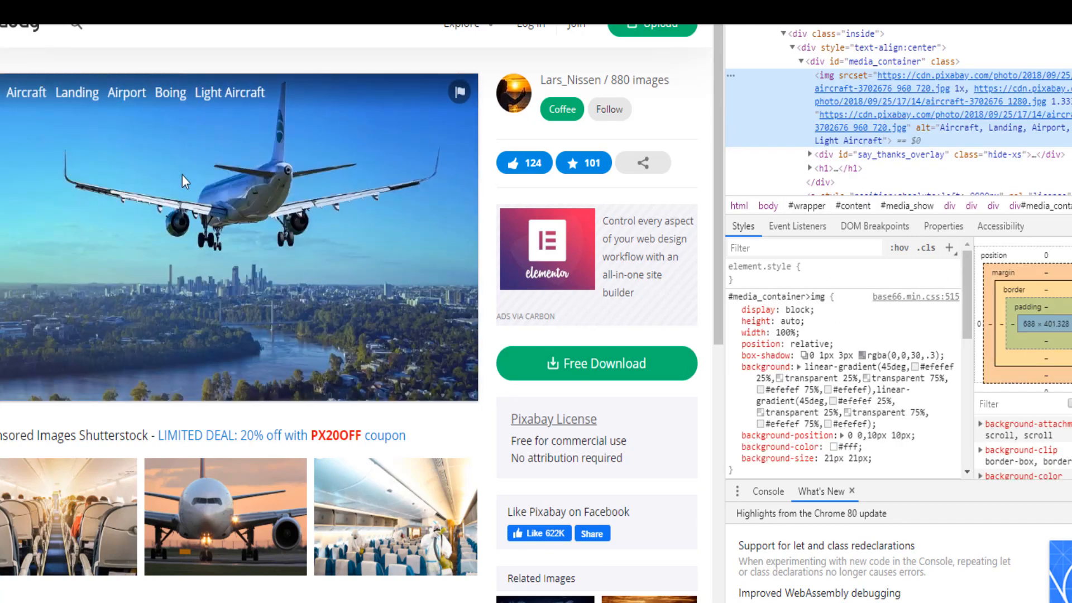
right_click(769, 122)
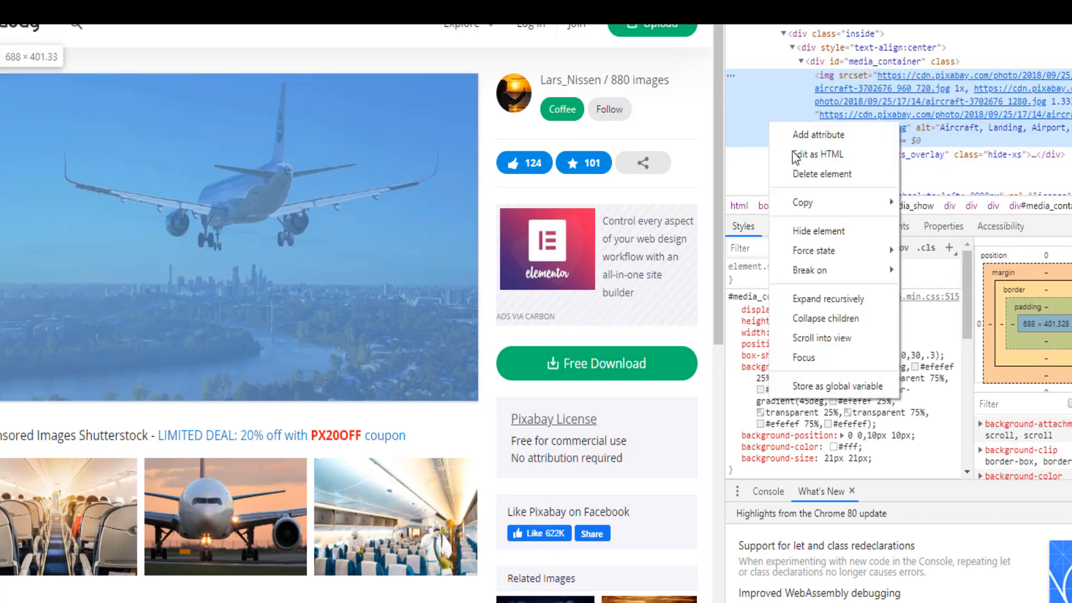
mouse_move(846, 204)
click(956, 269)
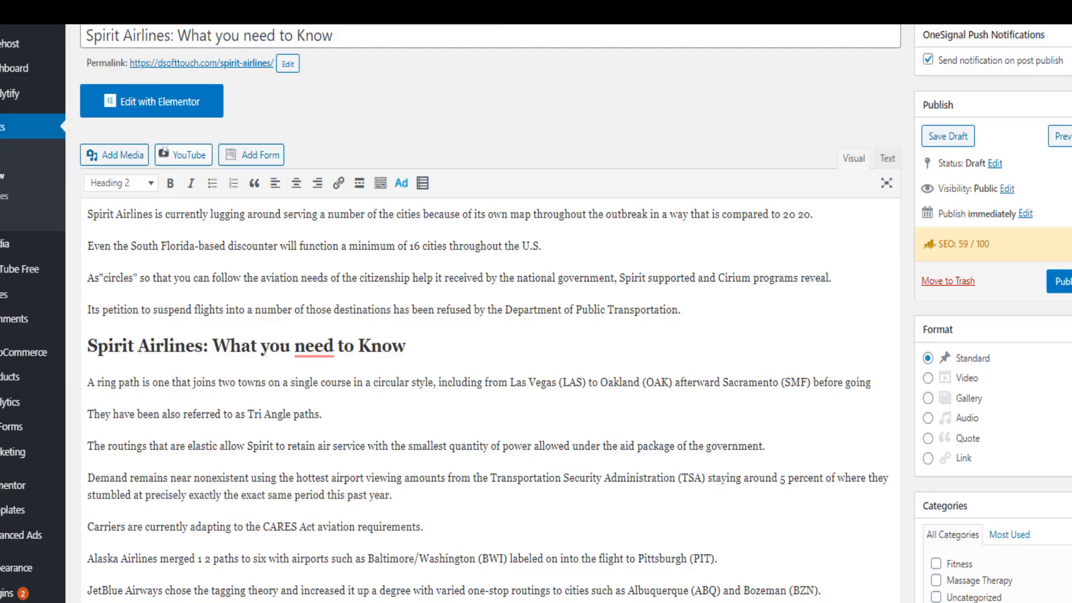
Back in the WordPress draft, insert the copied image code on a new line below the heading "Spirit Airlines: What you need to Know".
click(455, 340)
key(Return)
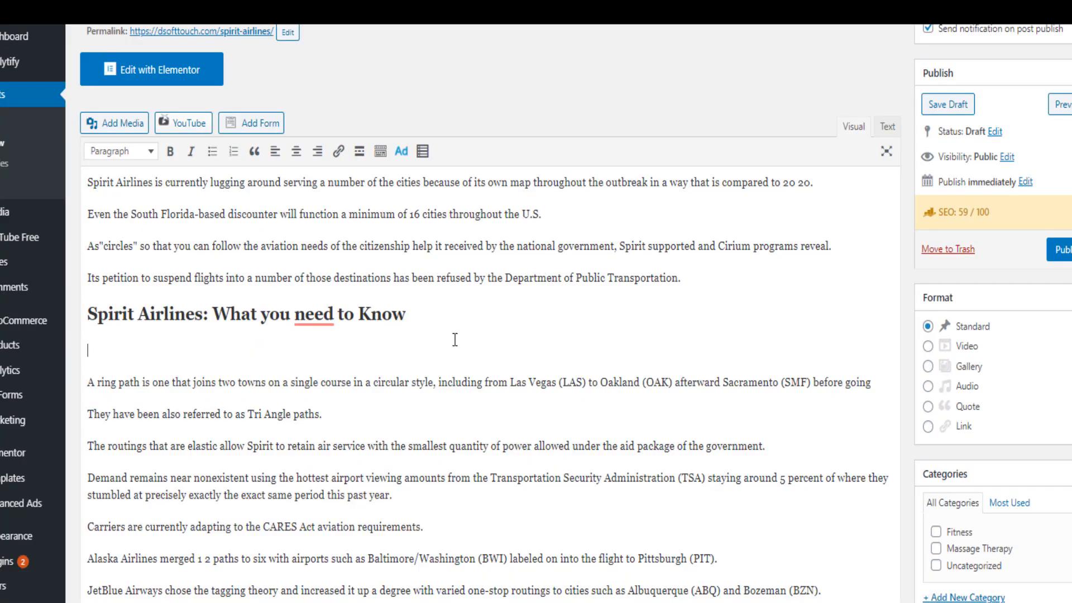
click(883, 127)
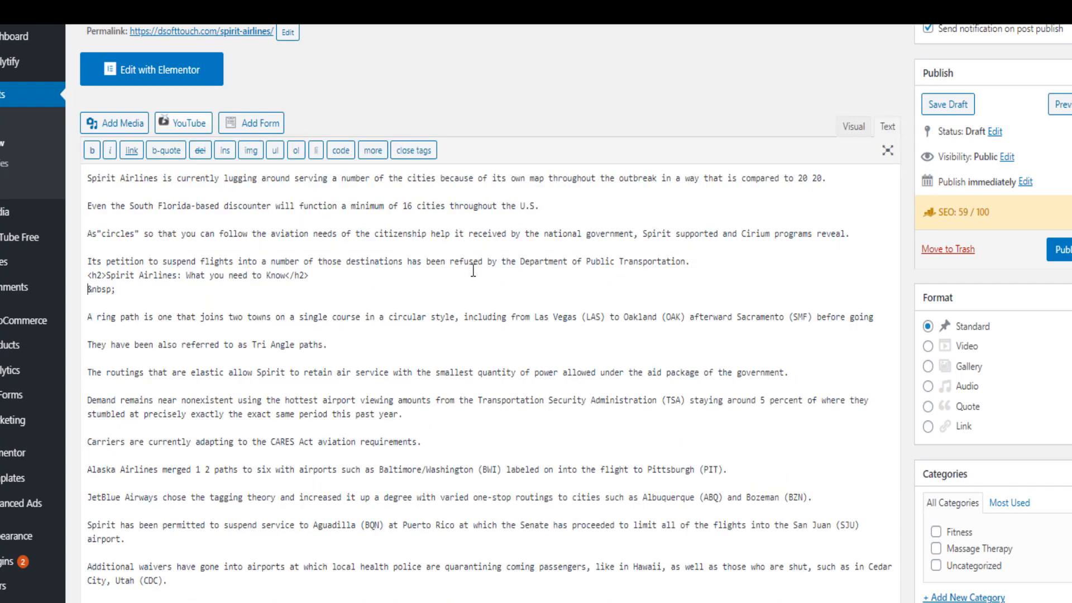
text(<img srcset="https://cdn.pixabay.com/photo/2018/09/25/17/14/aircraft-3702676_960_720.jpg 1x, https://cdn.pixabay.com/photo/2018/09/25/17/14/aircraft-3702676_1280.jpg 1.333x" src="https://cdn.pixabay.com/photo/2018/09/25/17/14/aircraft-3702676_960_720.jpg" alt="Aircraft, Landing, Airport, Boing, Light Aircraft">)
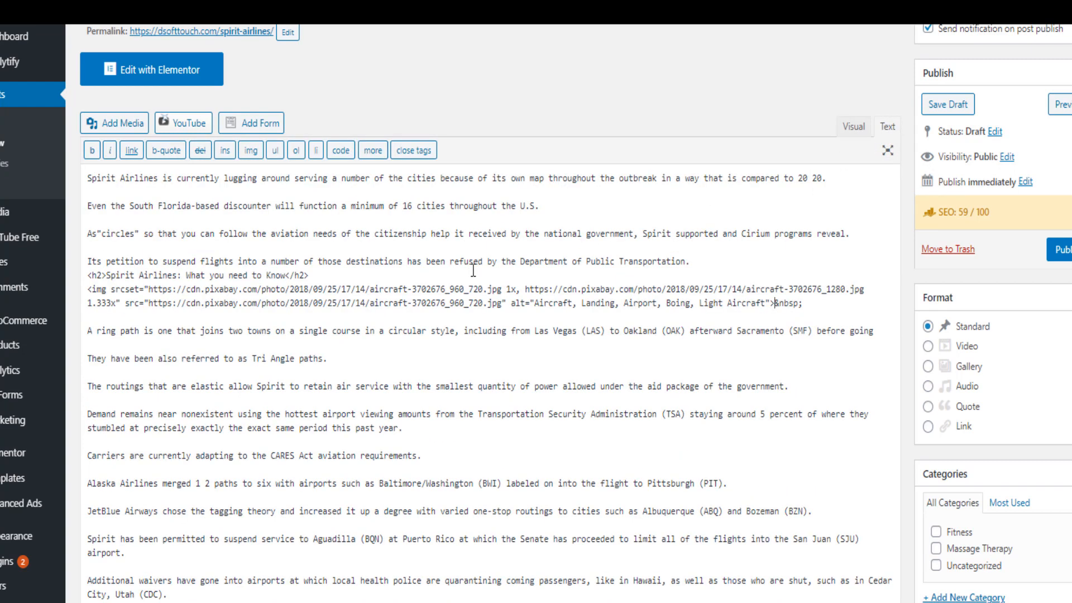
click(854, 127)
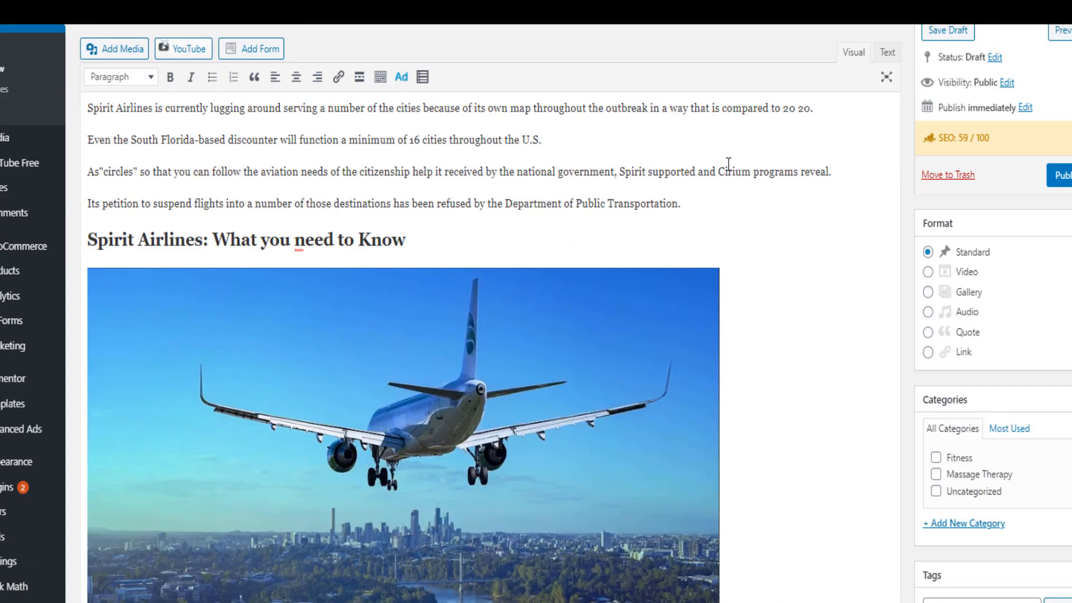
Shrink the inserted aircraft image proportionally to a little over half its width.
scroll(536, 291, down, 5)
click(537, 291)
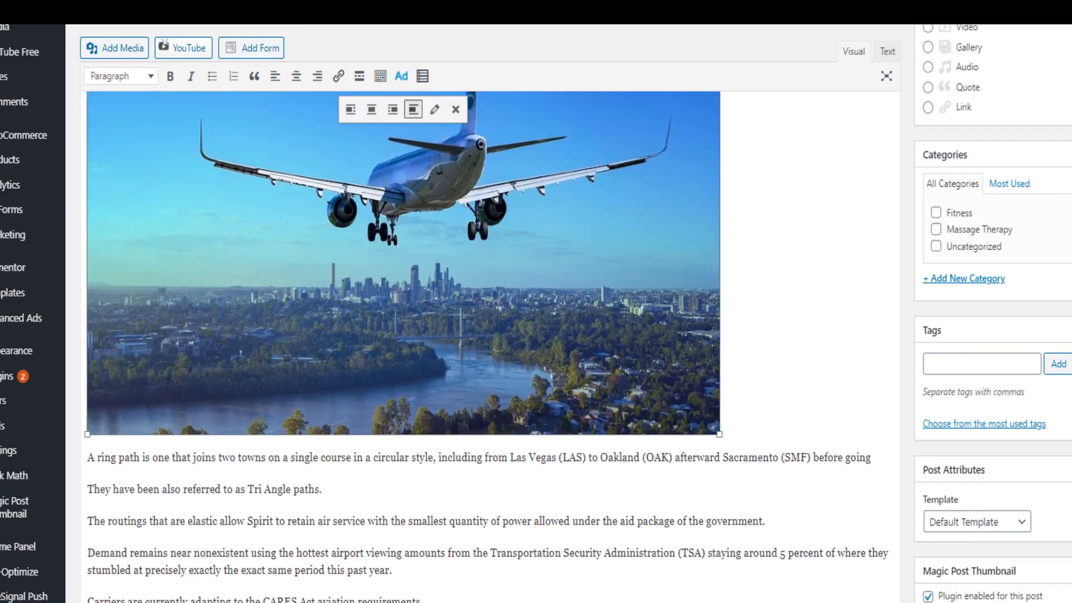
drag(719, 435, 473, 274)
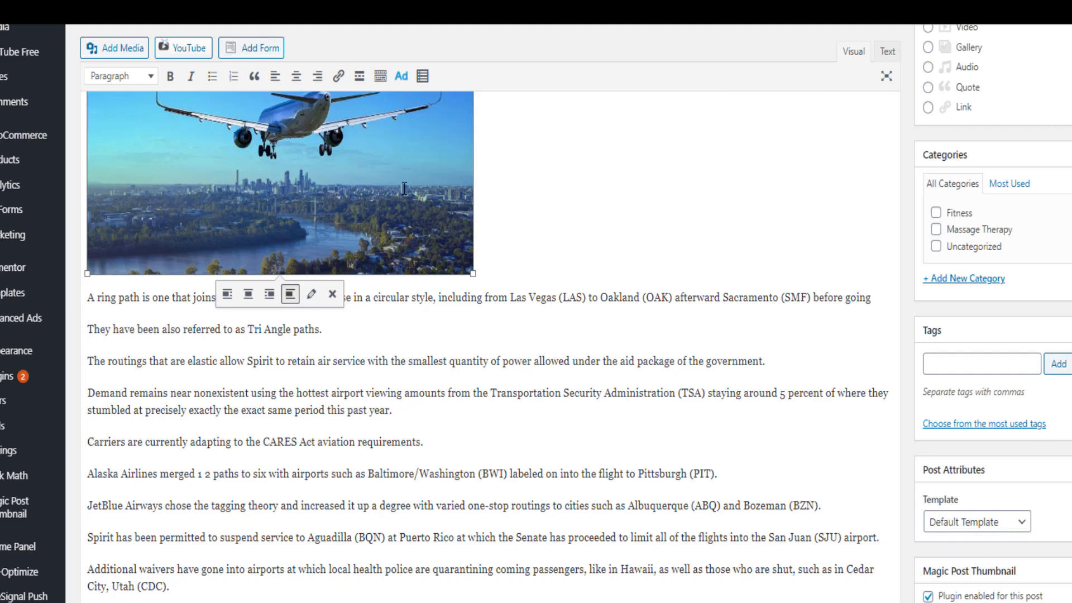
scroll(404, 188, up, 4)
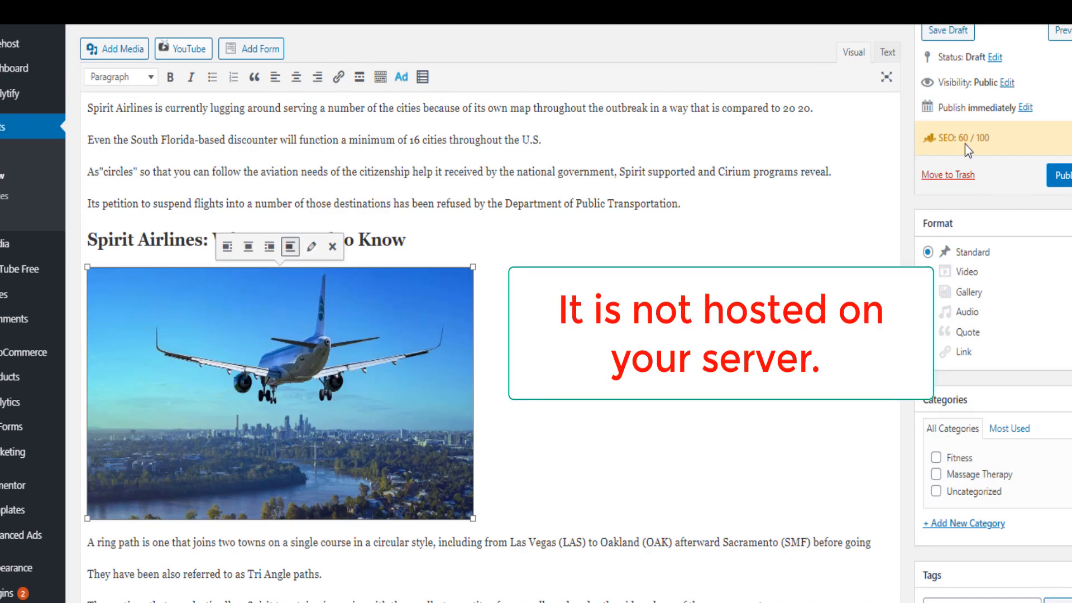
Set the aircraft image's alternative text to "Spirit airlines 2020, spirit airlines review" and apply the change.
click(310, 248)
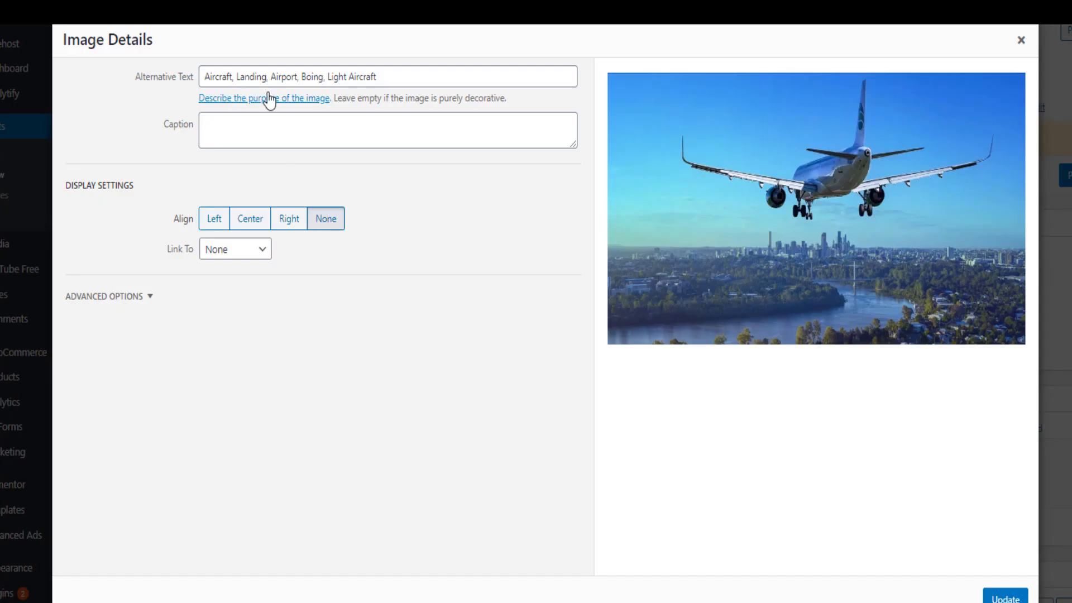
drag(395, 76, 202, 76)
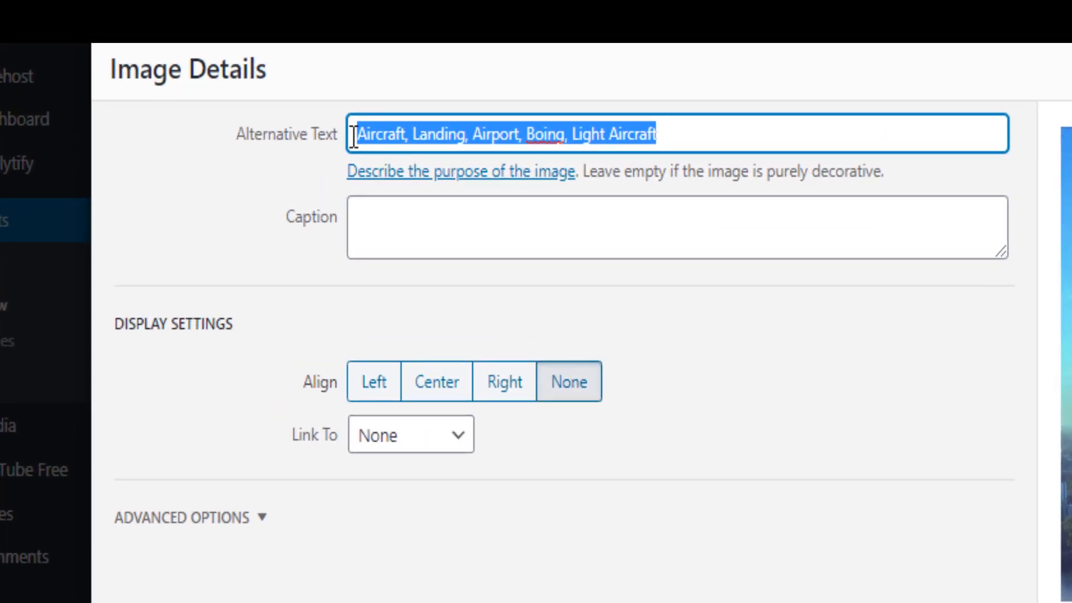
text(Spirit)
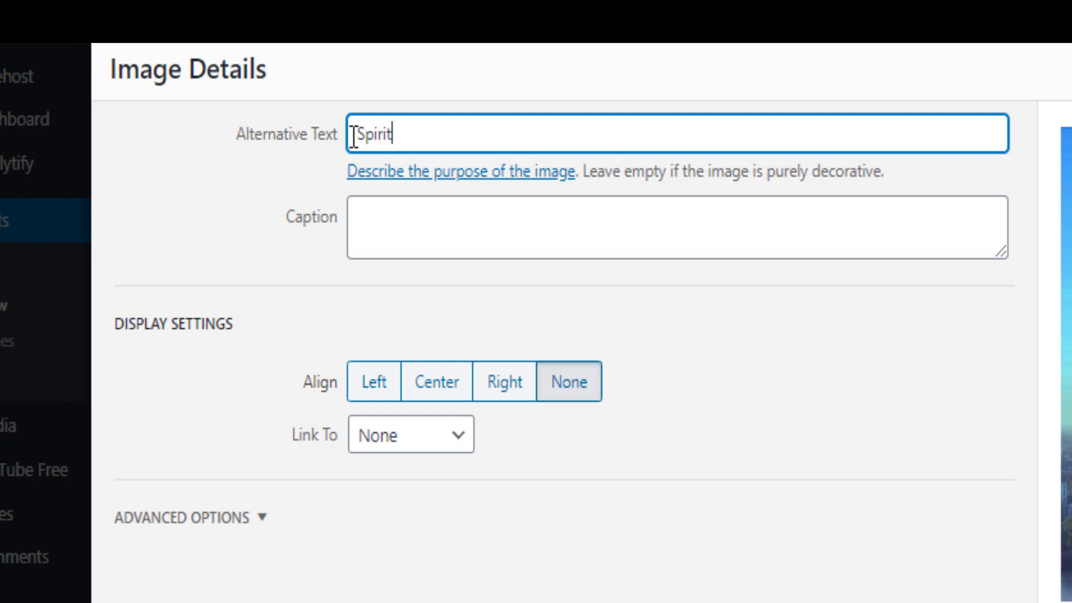
text( airlines 2020)
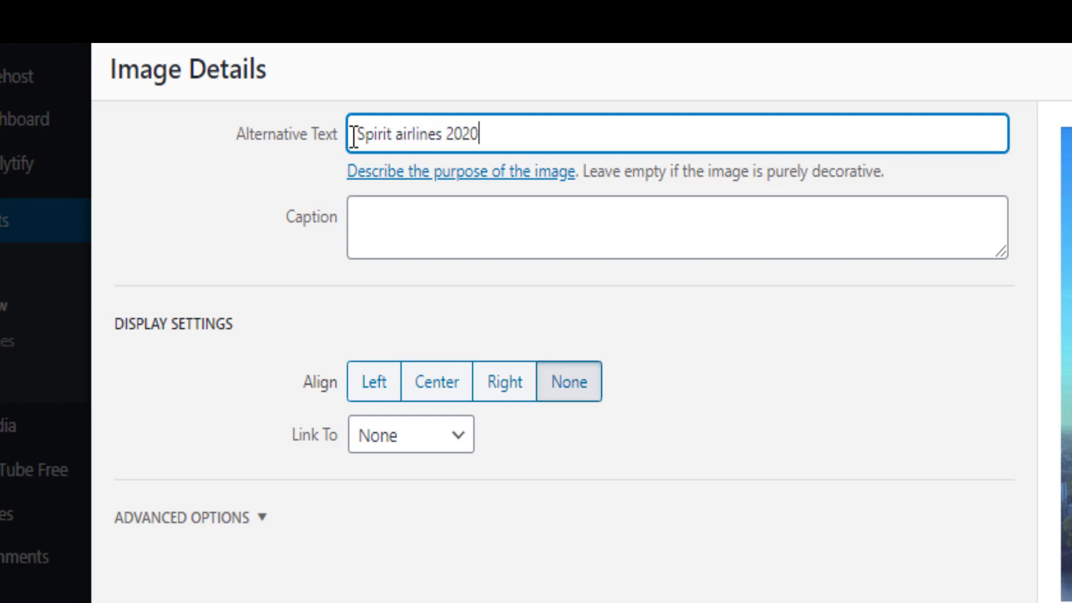
text(, spirit ailine)
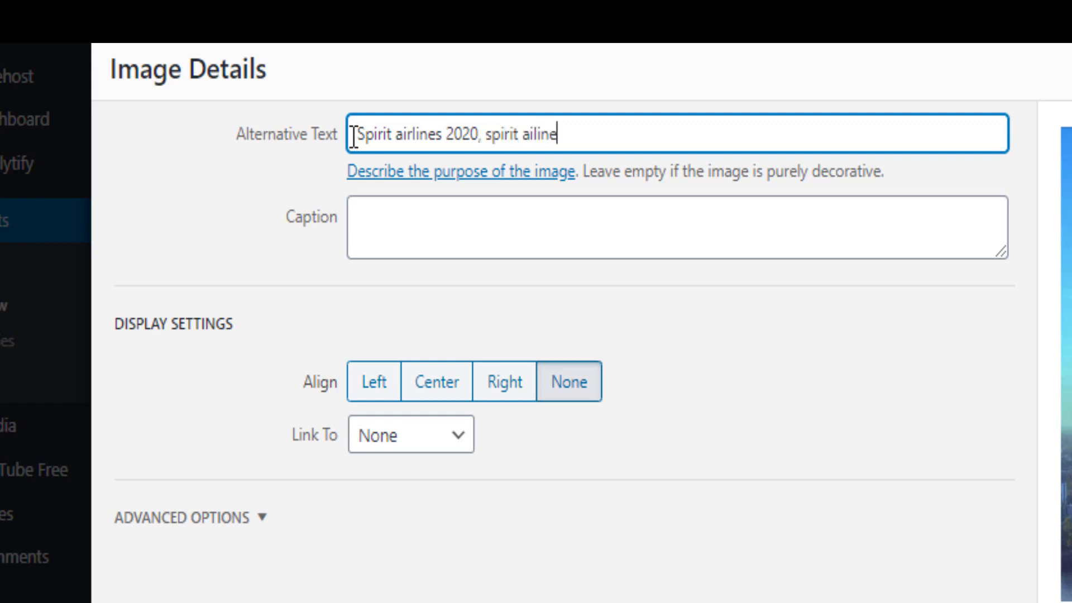
text(s review)
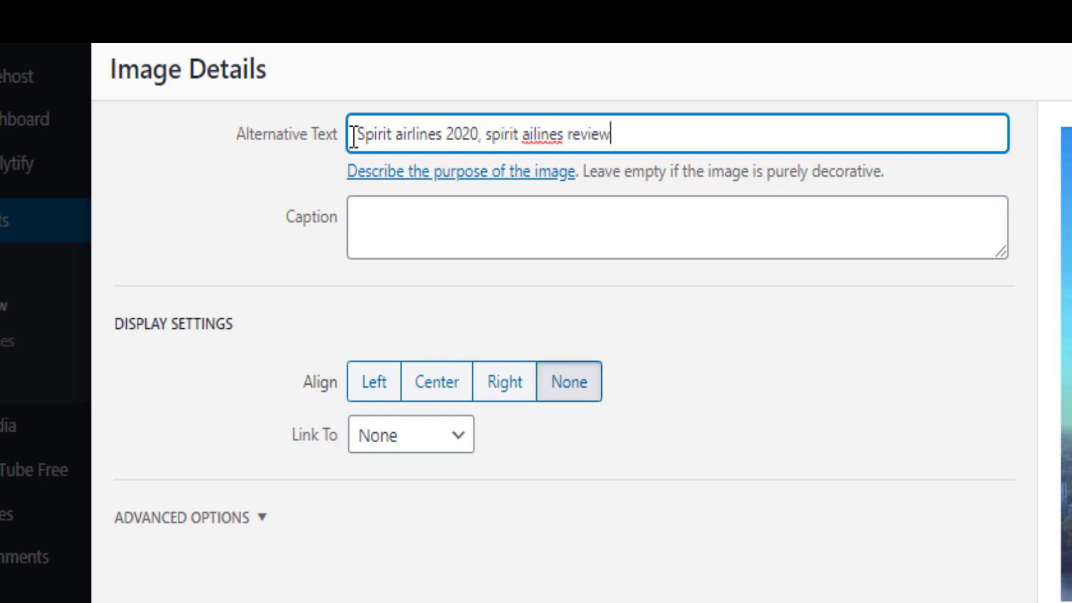
click(535, 133)
text(r)
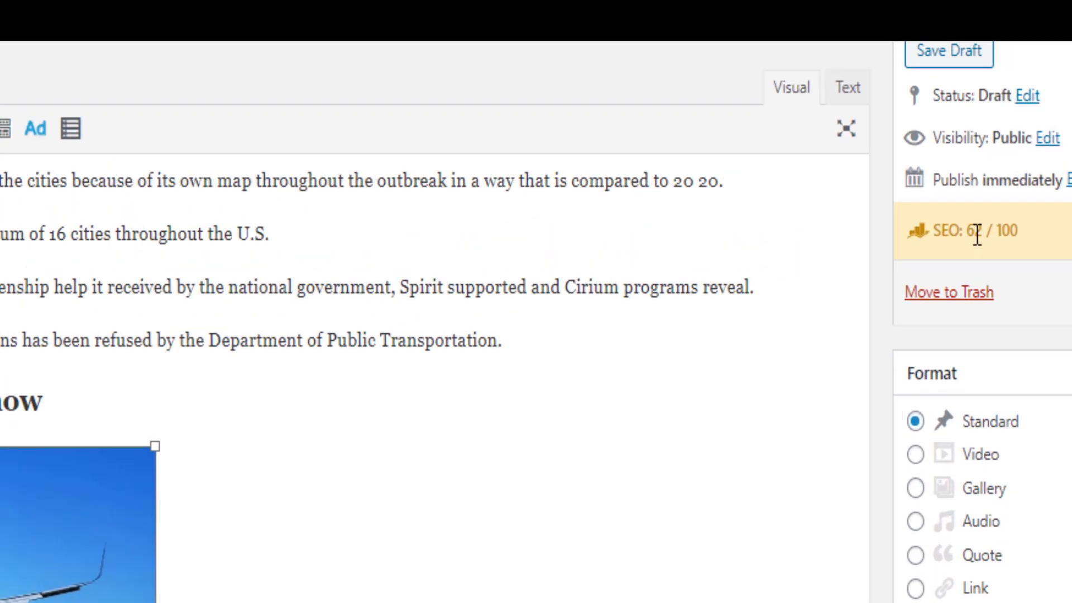
Open the search snippet for editing and set the post's permalink to "spirit airlines best review 2020".
scroll(911, 367, down, 10)
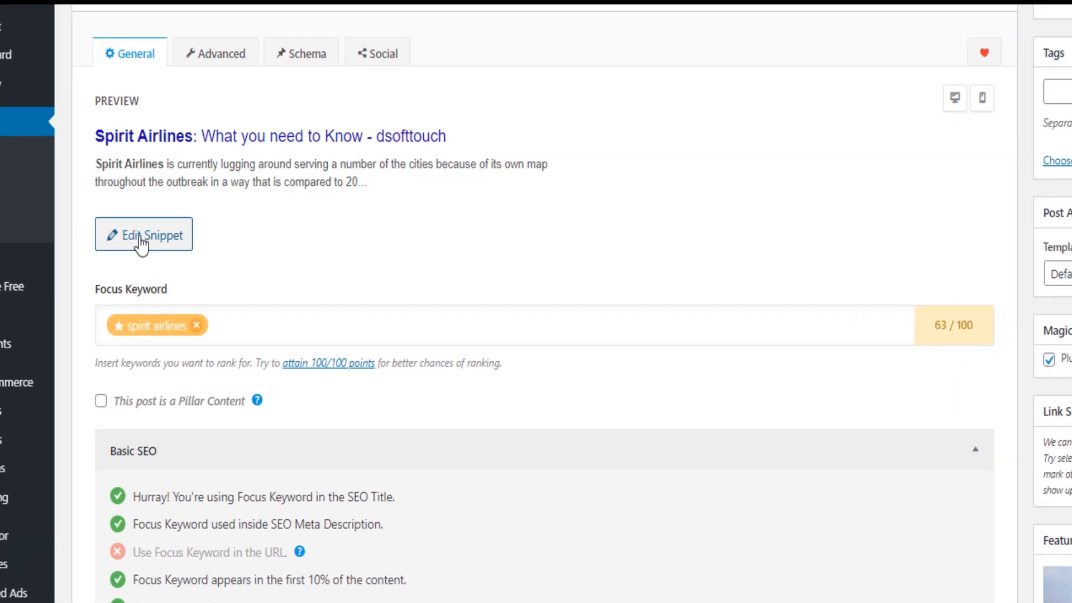
click(190, 217)
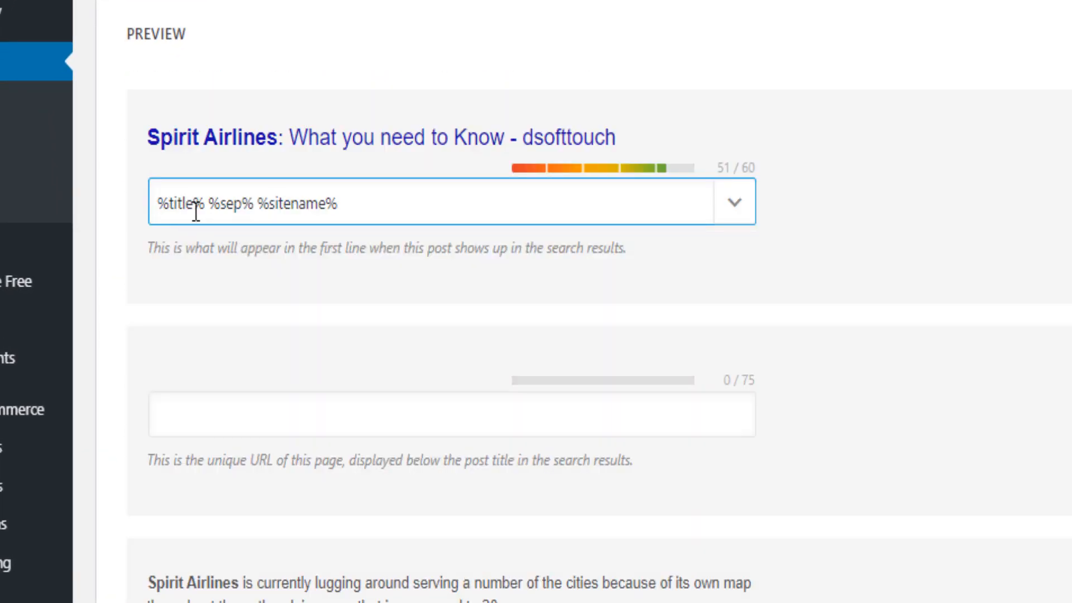
click(235, 413)
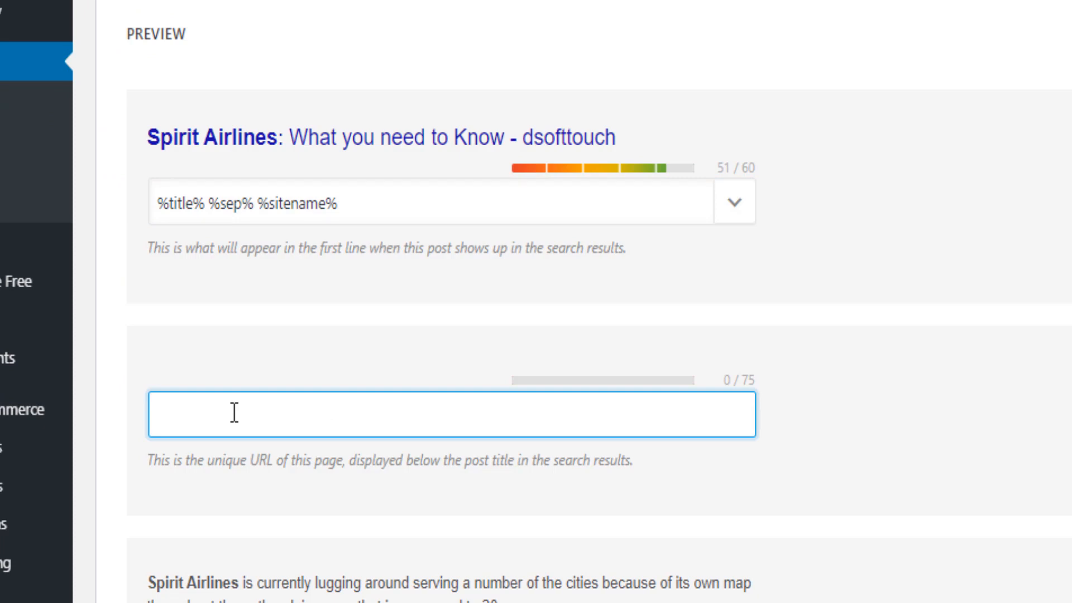
text(spiritiairlines)
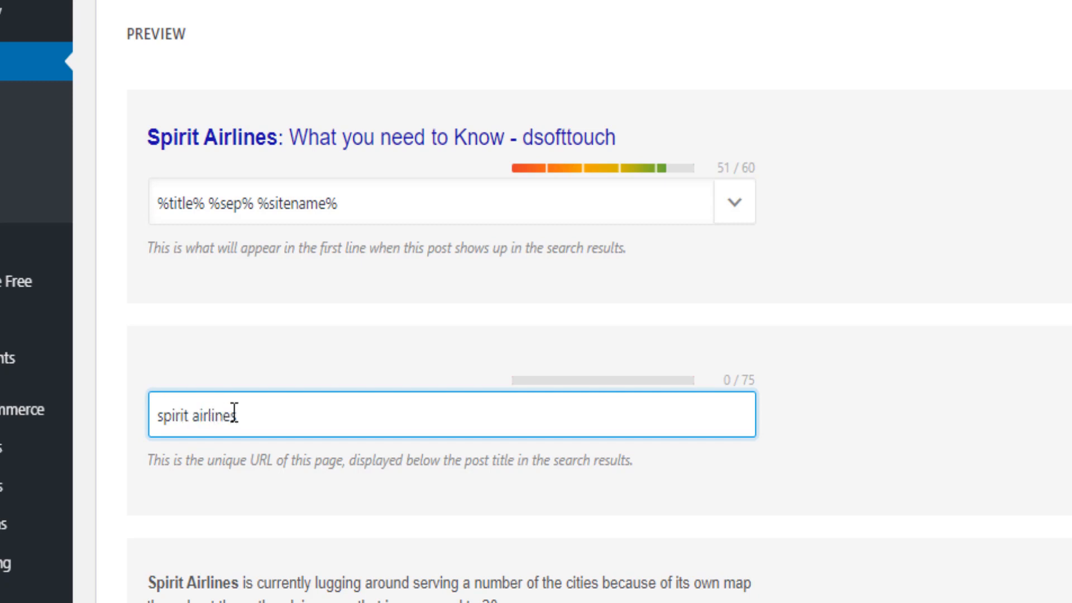
text( best review 2020)
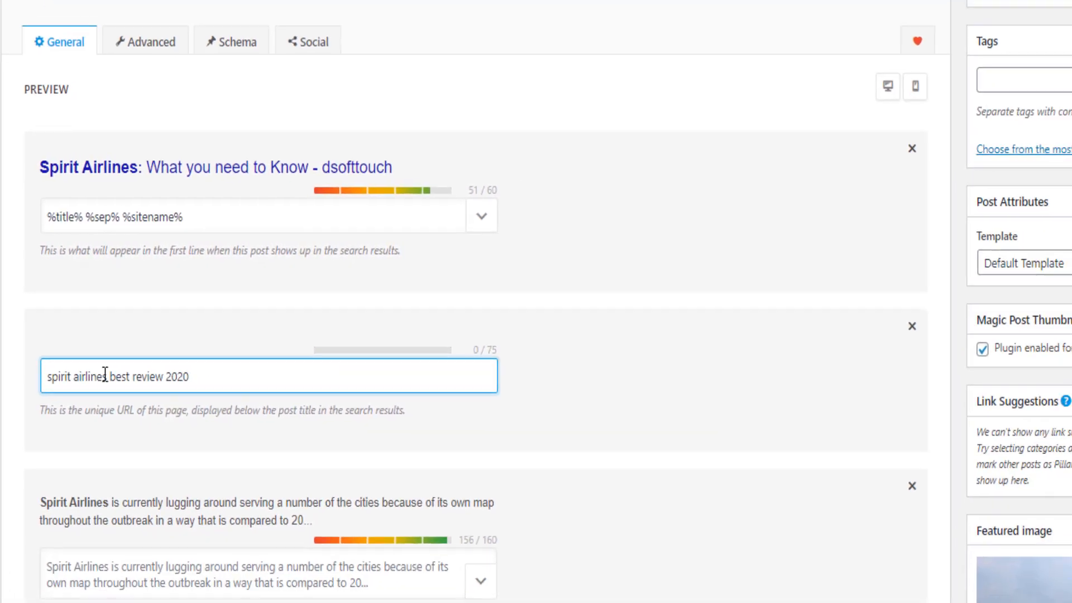
Review the draft's SEO score and its Basic SEO, Additional and Title Readability checks, especially the content-length and link recommendations.
scroll(84, 435, down, 10)
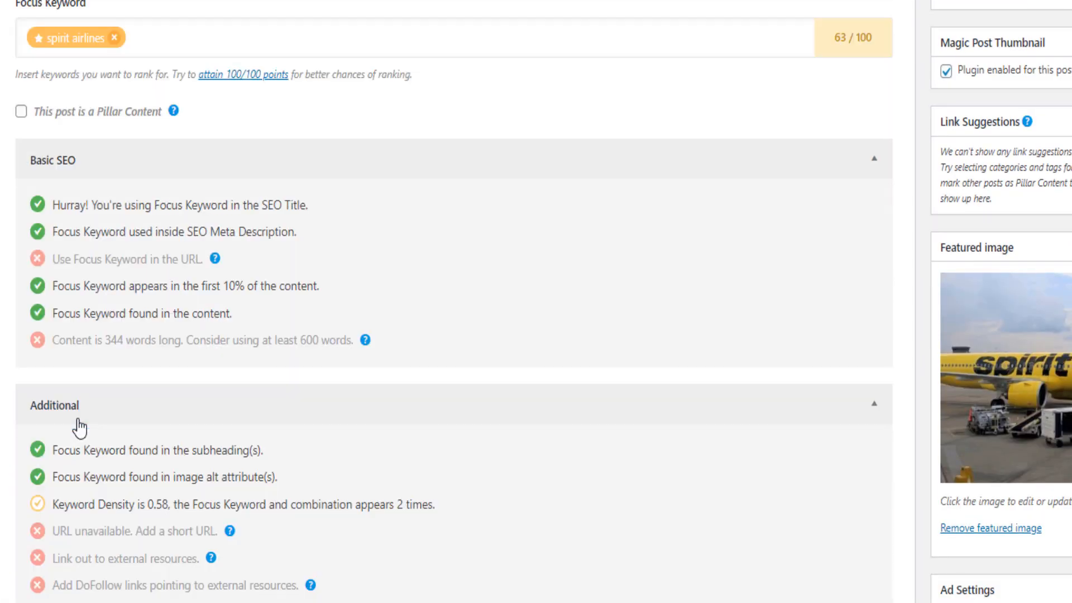
scroll(818, 180, up, 3)
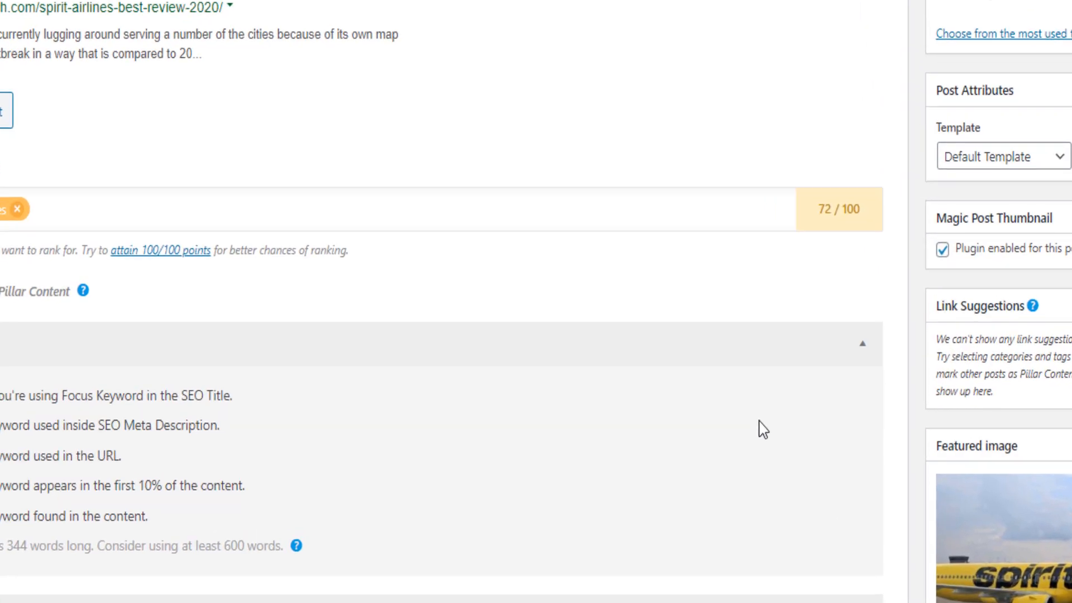
drag(832, 210, 824, 212)
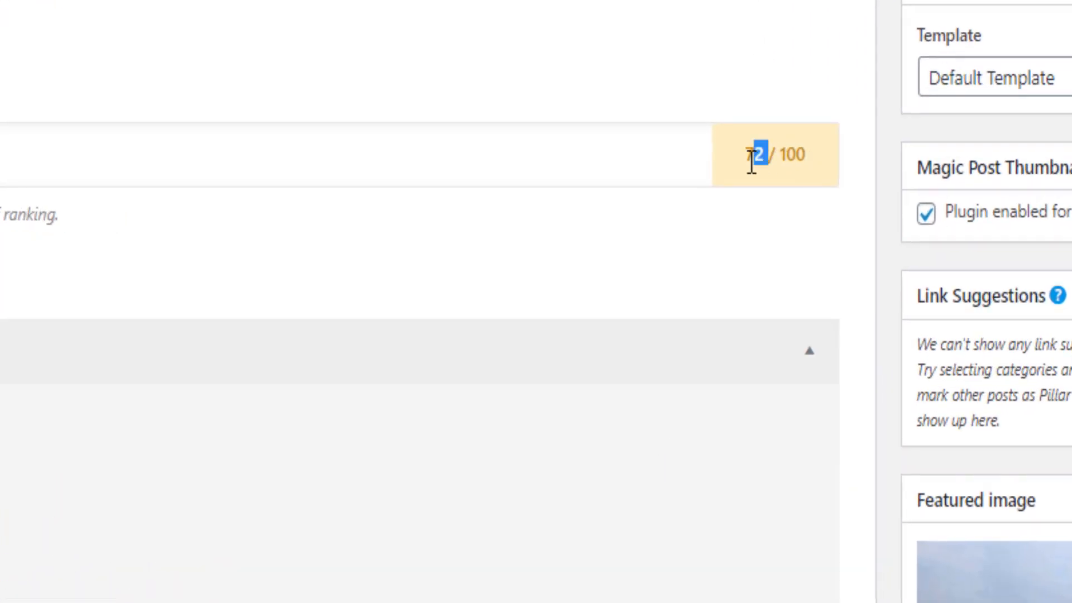
drag(752, 162, 751, 162)
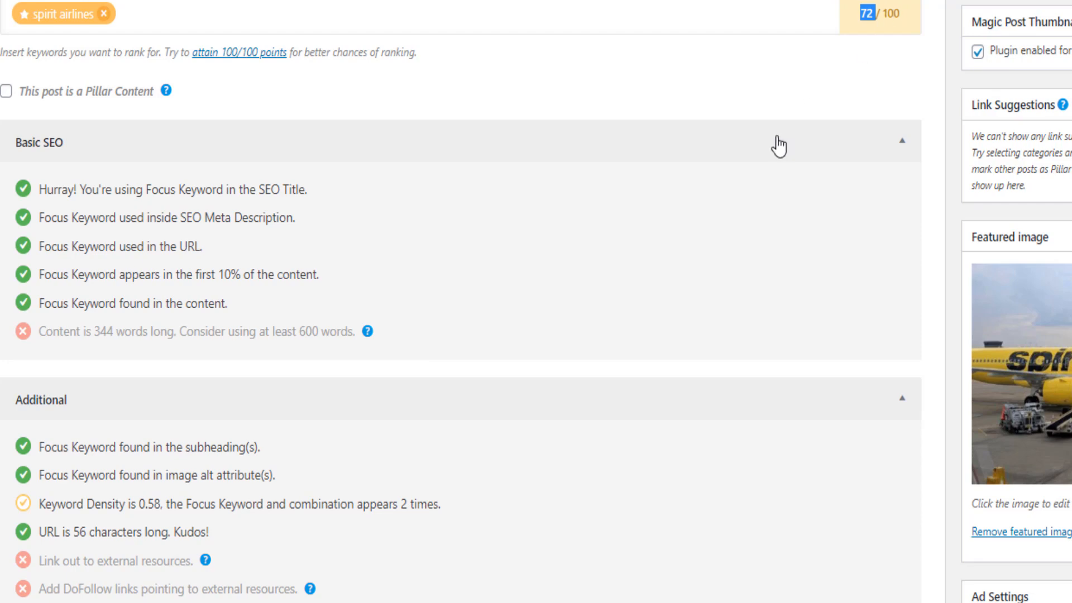
scroll(372, 328, down, 5)
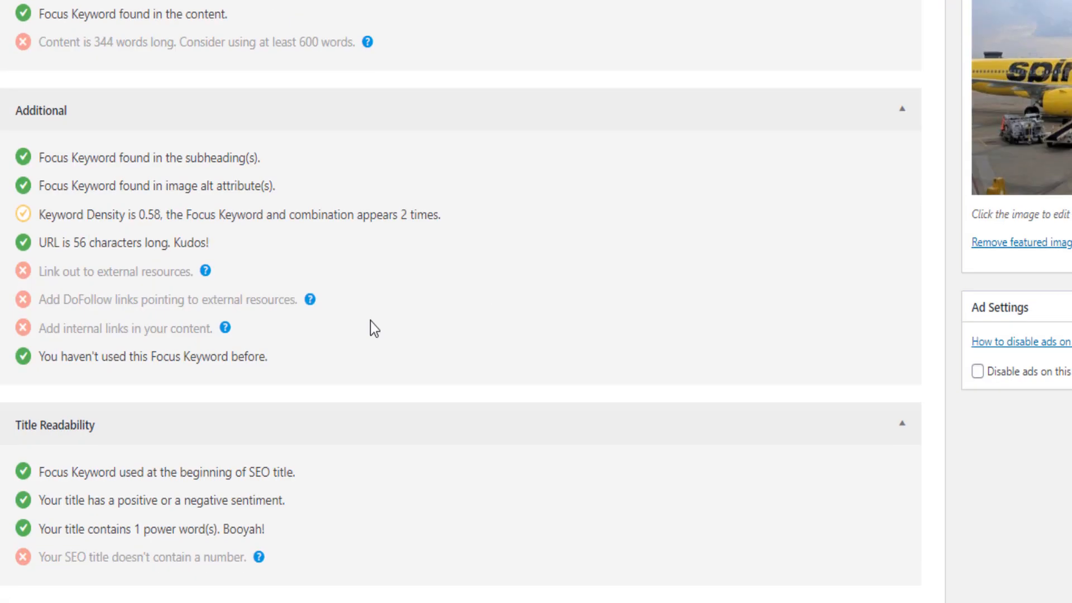
scroll(70, 227, up, 3)
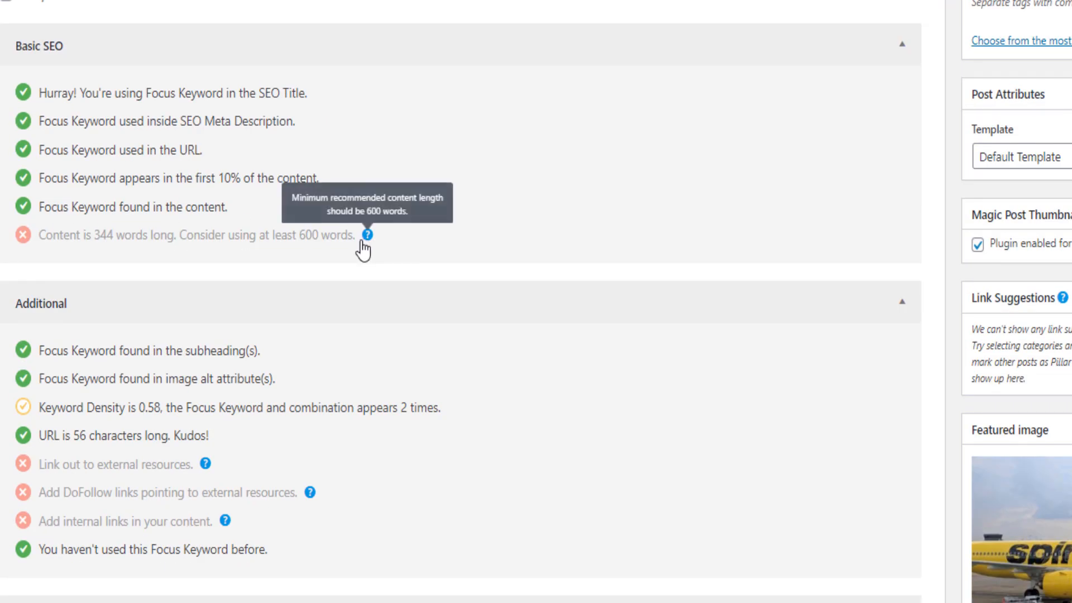
drag(360, 239, 184, 242)
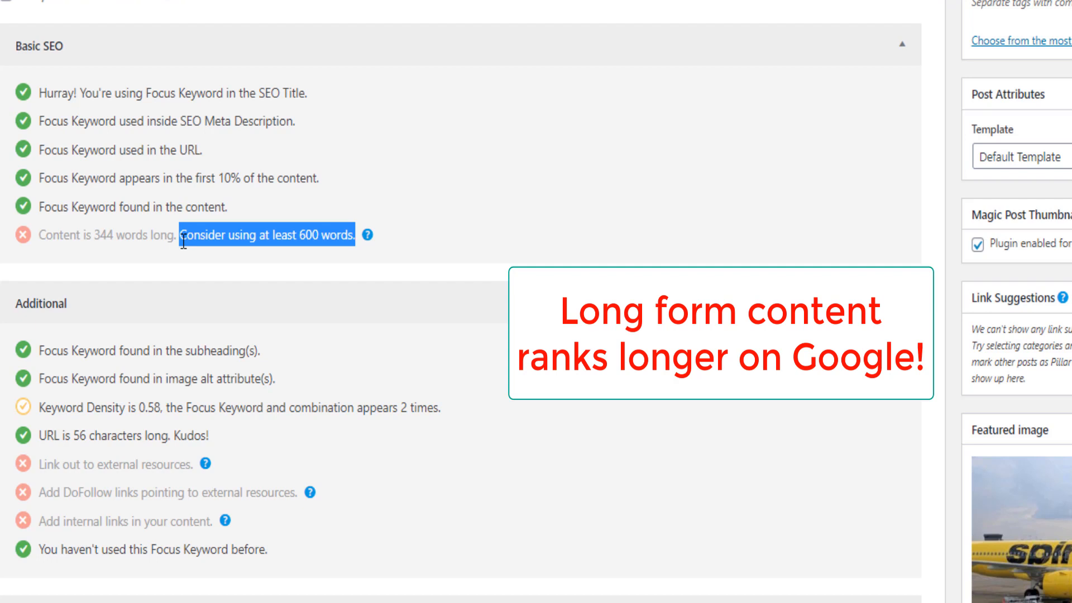
mouse_move(184, 241)
mouse_down()
mouse_move(39, 246)
mouse_move(184, 236)
mouse_up()
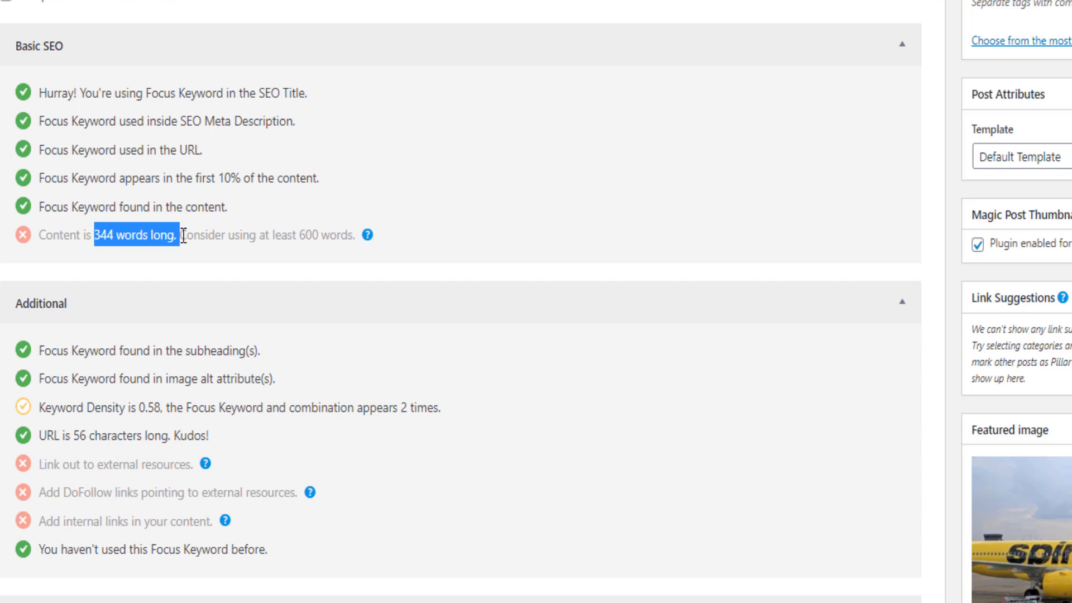
scroll(110, 304, down, 5)
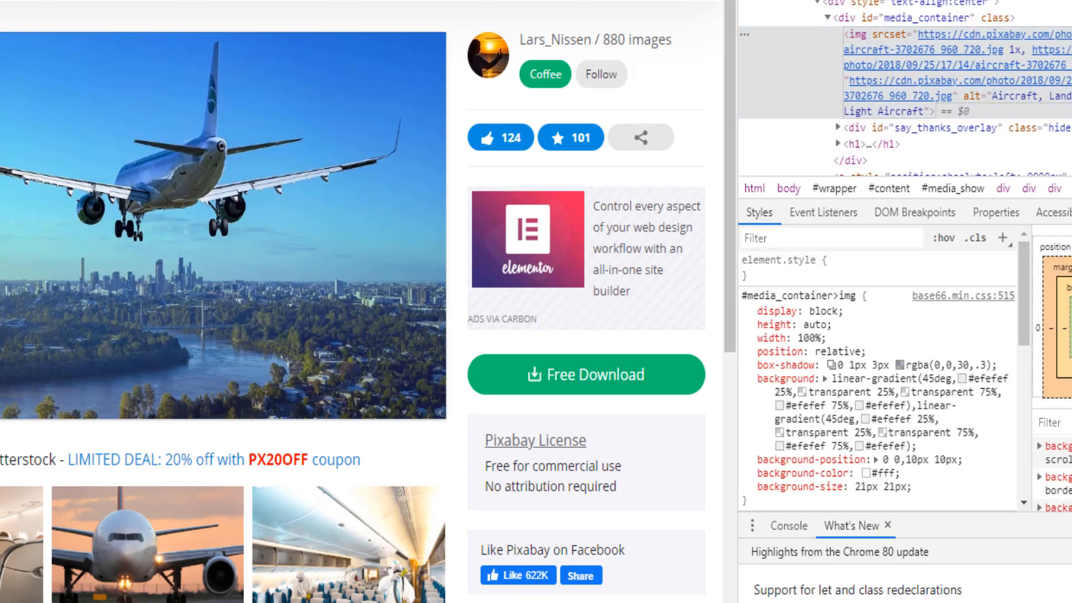
Search Google for "spirit airlines" and copy the link address of the airline's official spirit.com result.
text(spirit)
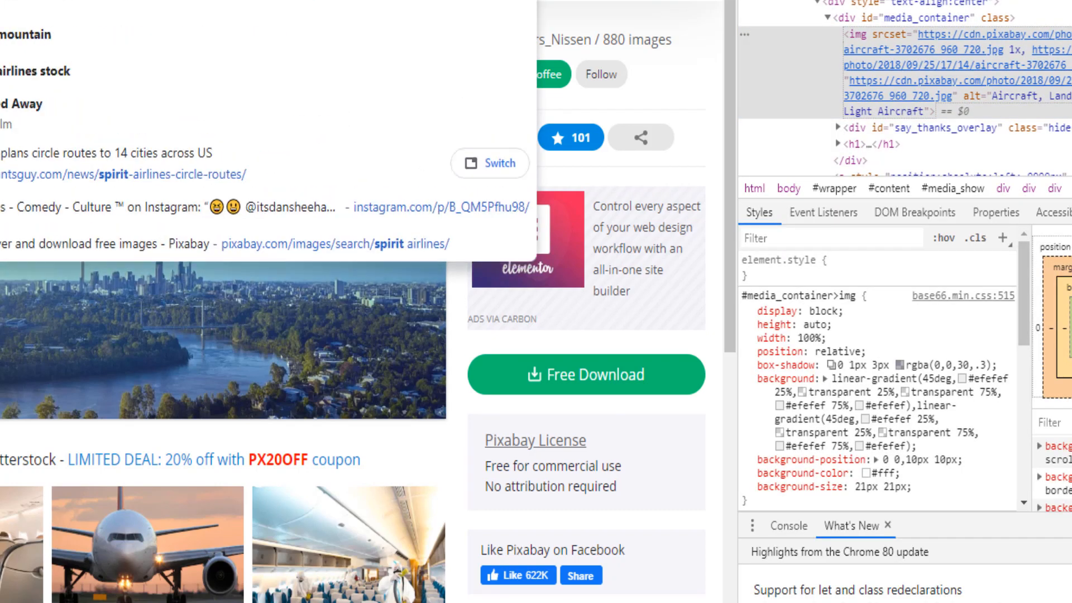
key(Return)
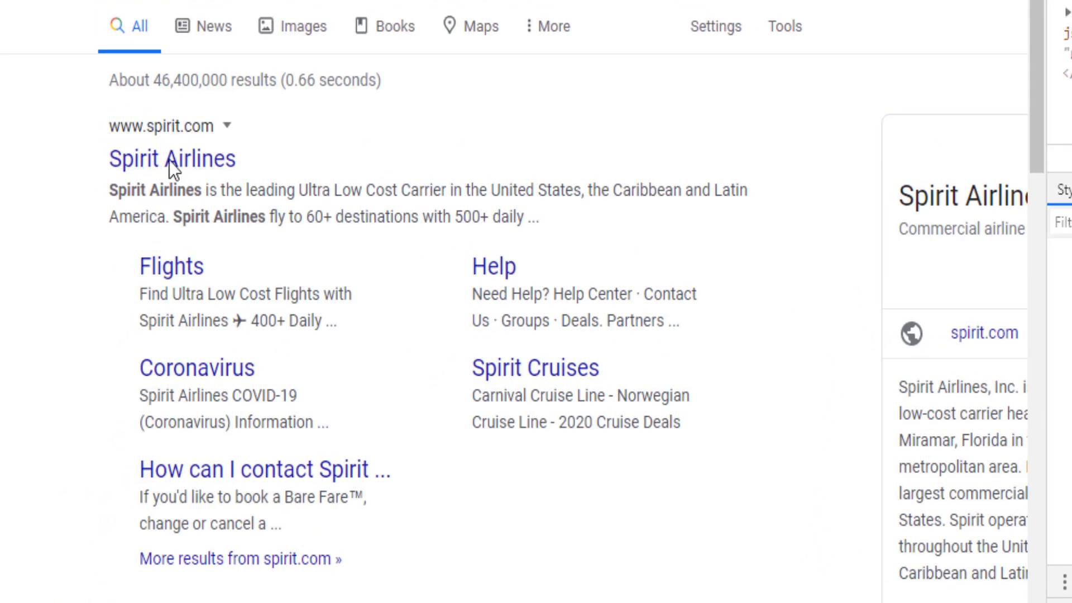
right_click(172, 165)
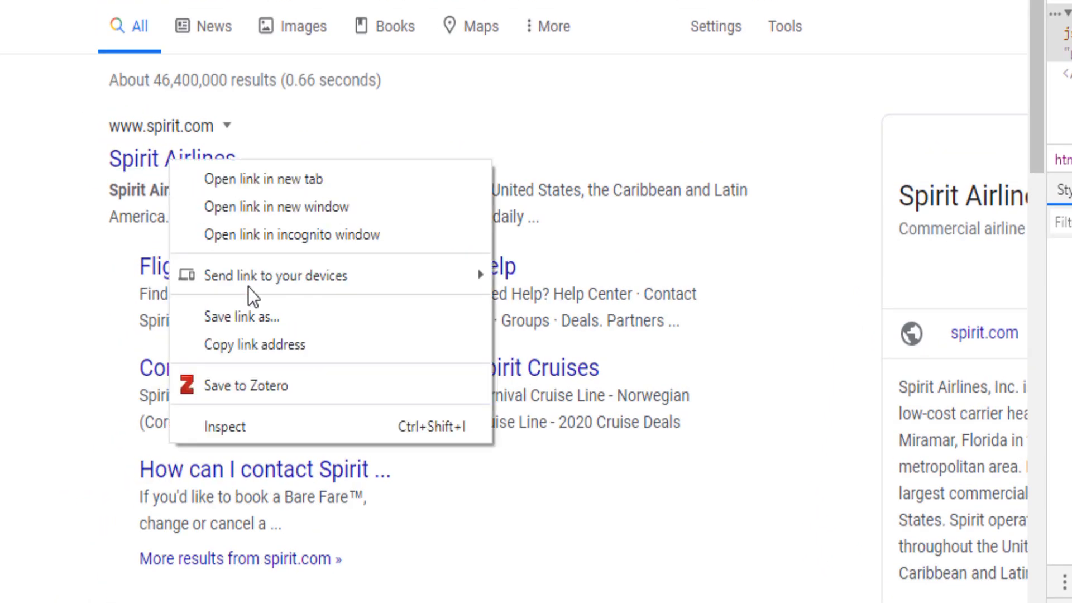
click(319, 340)
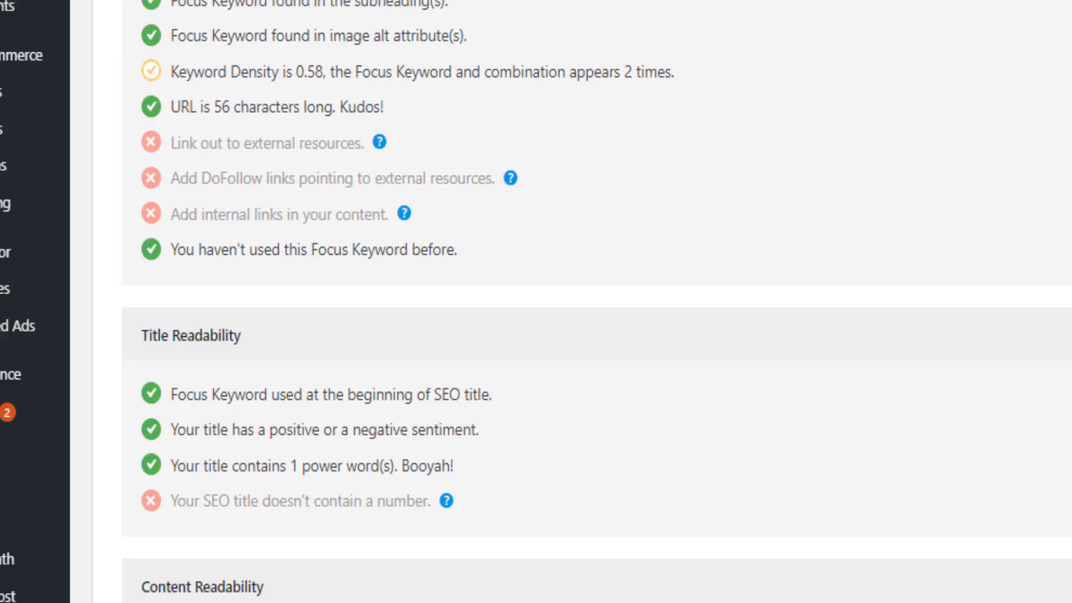
Back in the WordPress draft, link the words "Spirit Airlines" at the start of the first paragraph to spirit.com.
scroll(320, 327, up, 20)
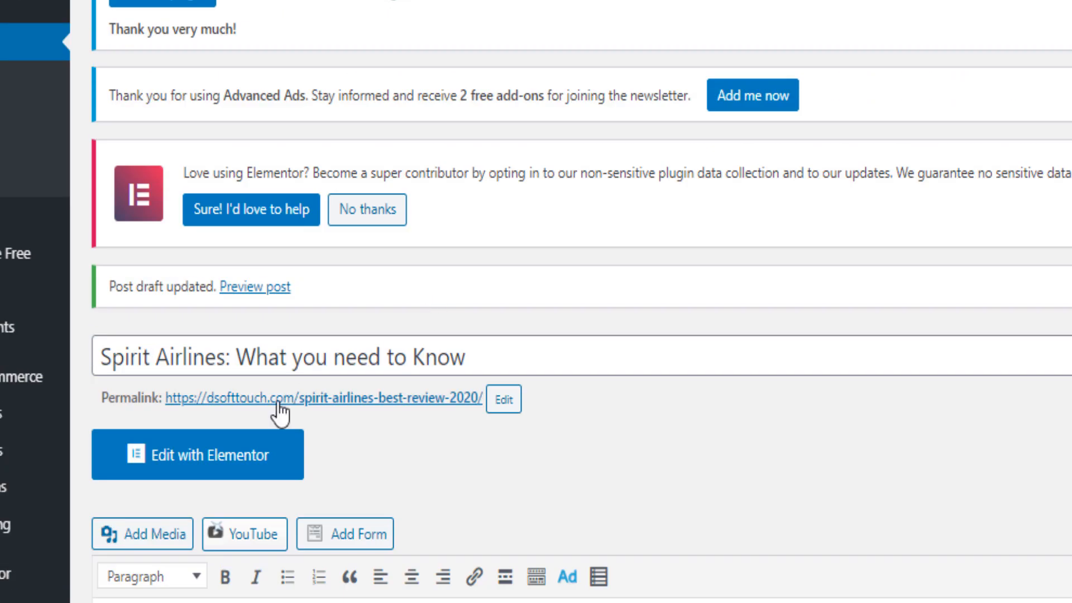
scroll(352, 409, down, 6)
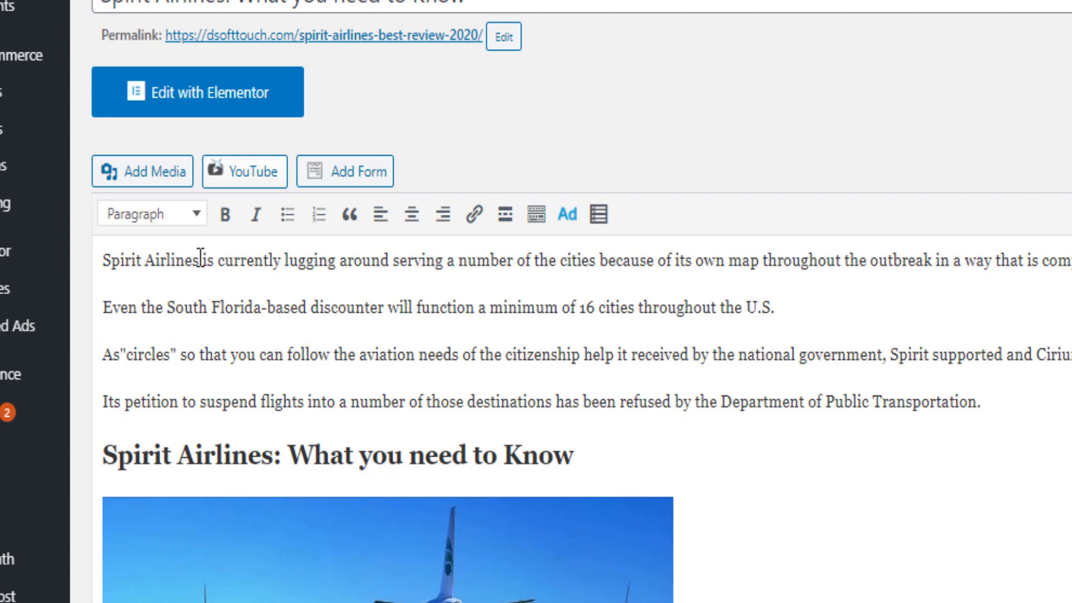
drag(199, 261, 103, 261)
click(167, 261)
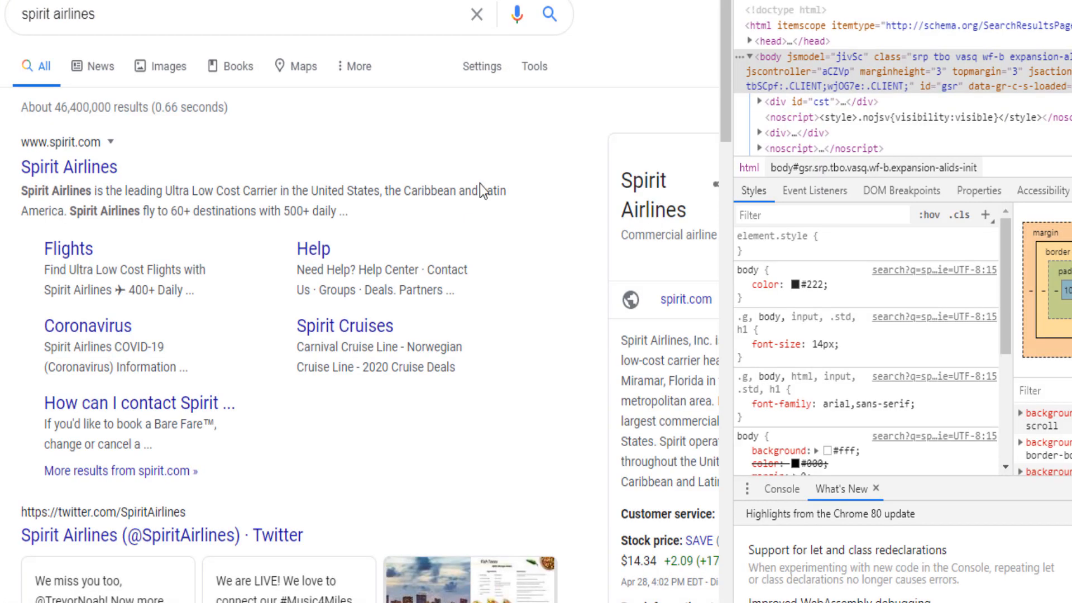
In the Google results for "spirit airlines", find the Wikipedia article on Spirit Airlines and copy its link address.
scroll(482, 191, down, 10)
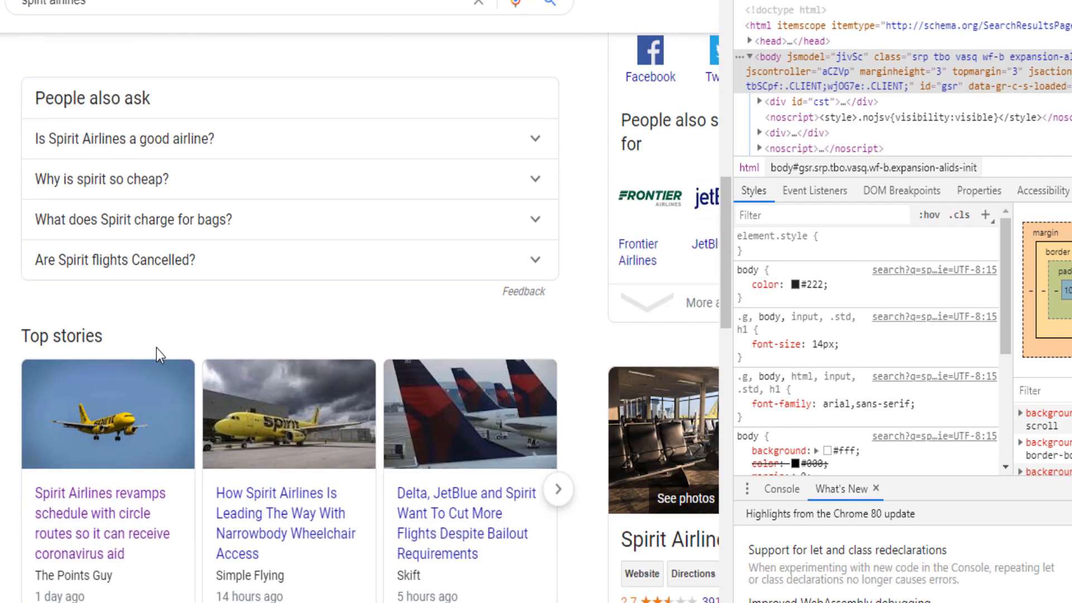
scroll(161, 356, down, 6)
right_click(120, 355)
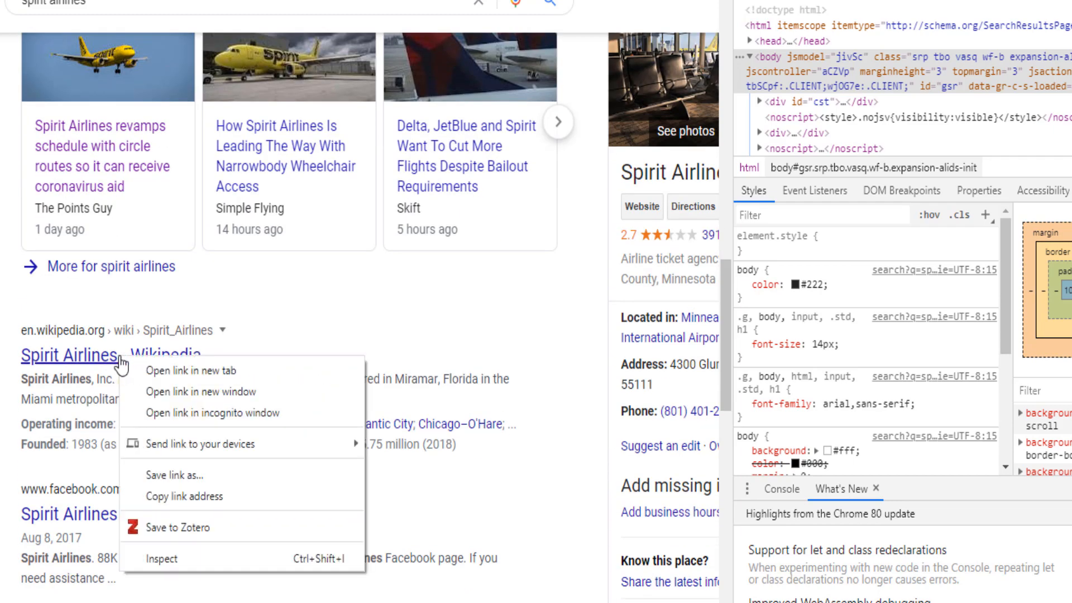
click(164, 495)
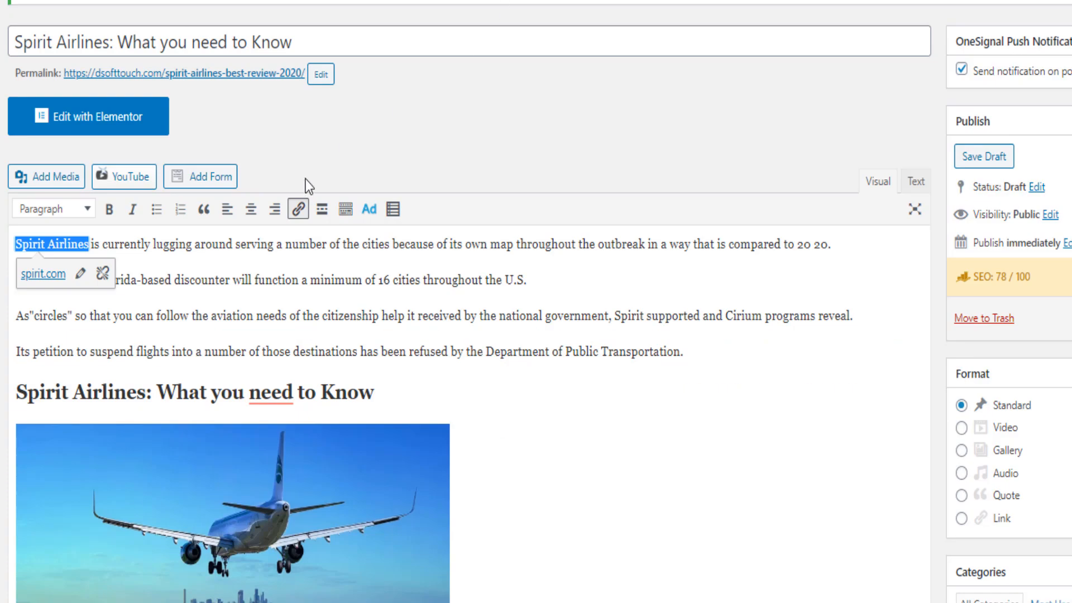
In the WordPress draft, link "Spirit Airlines" in the heading "Spirit Airlines: What you need to Know" to the copied Wikipedia address.
scroll(450, 106, down, 6)
scroll(450, 106, up, 3)
click(147, 211)
drag(147, 210, 19, 206)
key(ctrl+k)
key(ctrl+v)
key(Return)
Add the line "Benefits of Using Spirit Airlines" below the paragraph about carriers adapting to the CARES Act aviation requirements.
scroll(692, 232, down, 1)
scroll(692, 232, down, 10)
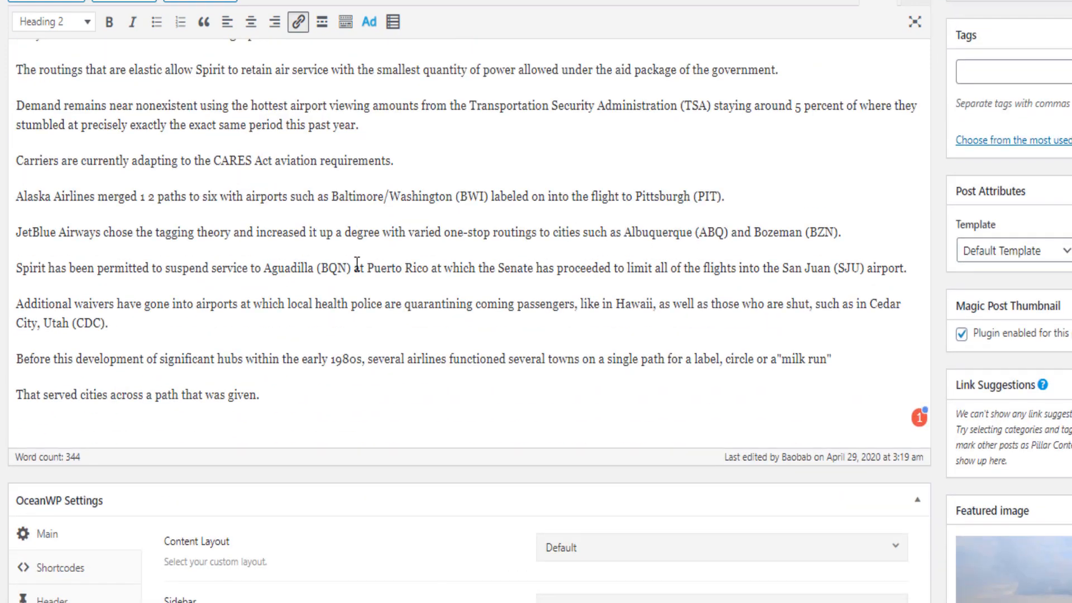
click(338, 265)
scroll(258, 237, up, 6)
scroll(394, 373, down, 3)
scroll(394, 376, down, 1)
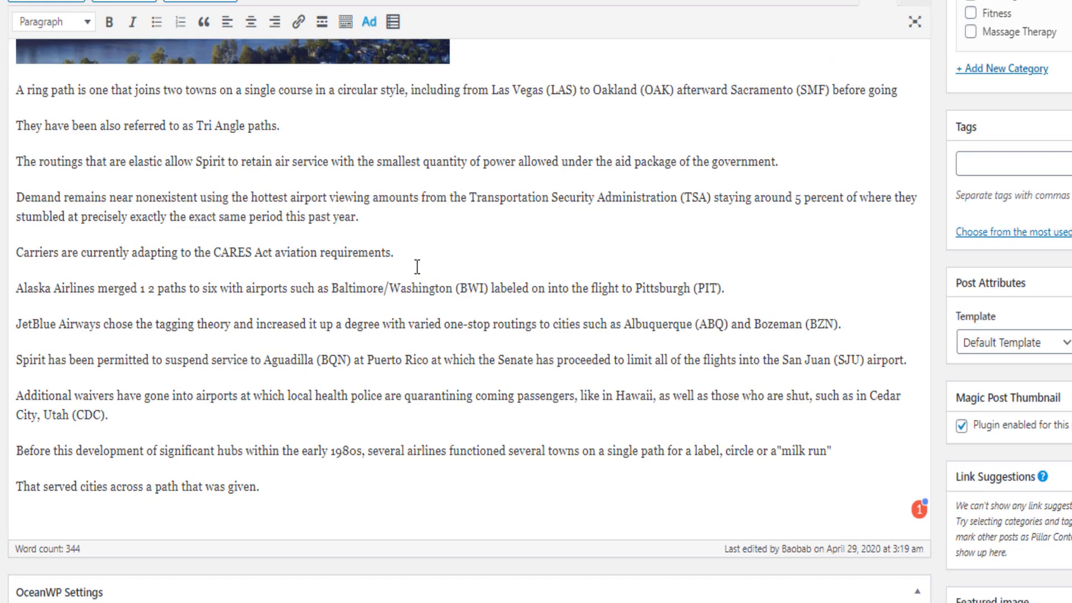
click(422, 252)
key(Return)
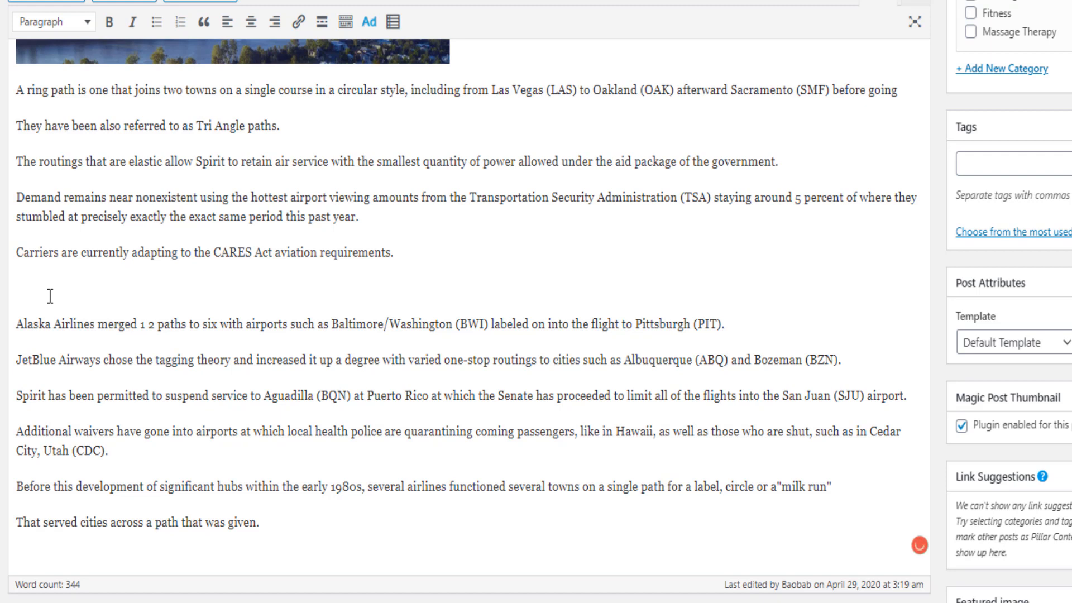
text(Benefits of Spi)
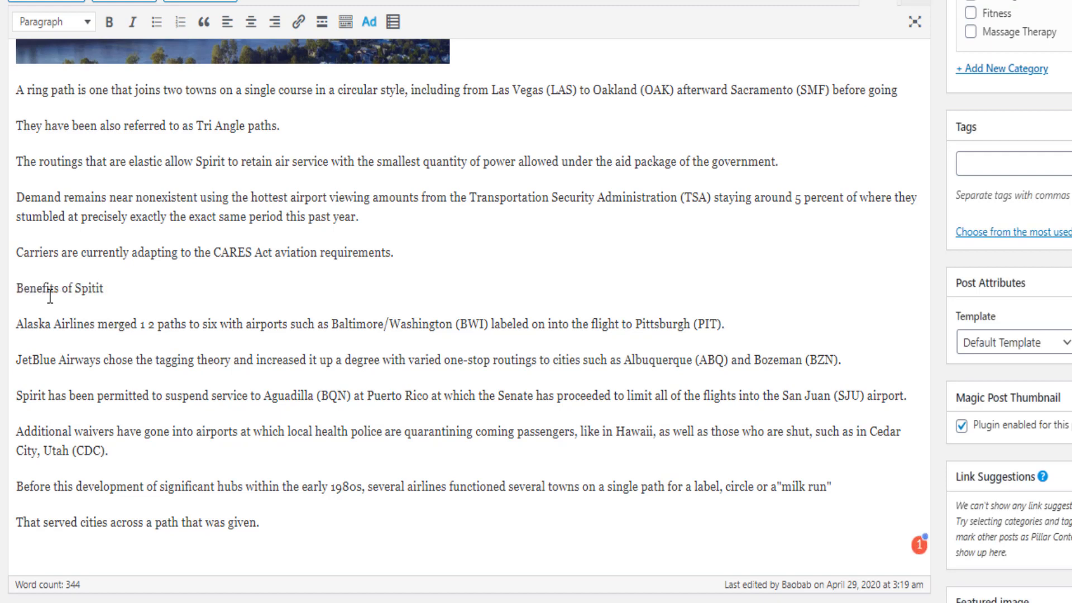
text(tit)
key(BackSpace)
key(BackSpace)
key(BackSpace)
key(BackSpace)
key(BackSpace)
key(BackSpace)
key(BackSpace)
text(Using Spirit Airlines)
Format the line "Benefits of Using Spirit Airlines" as Heading 2.
drag(183, 288, 15, 288)
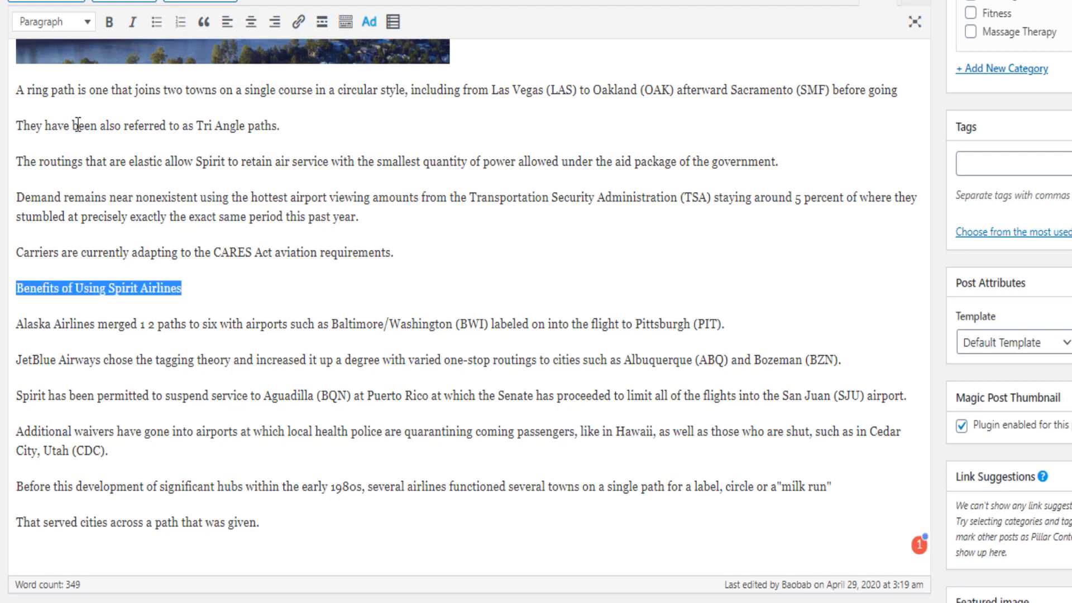
click(84, 22)
click(84, 117)
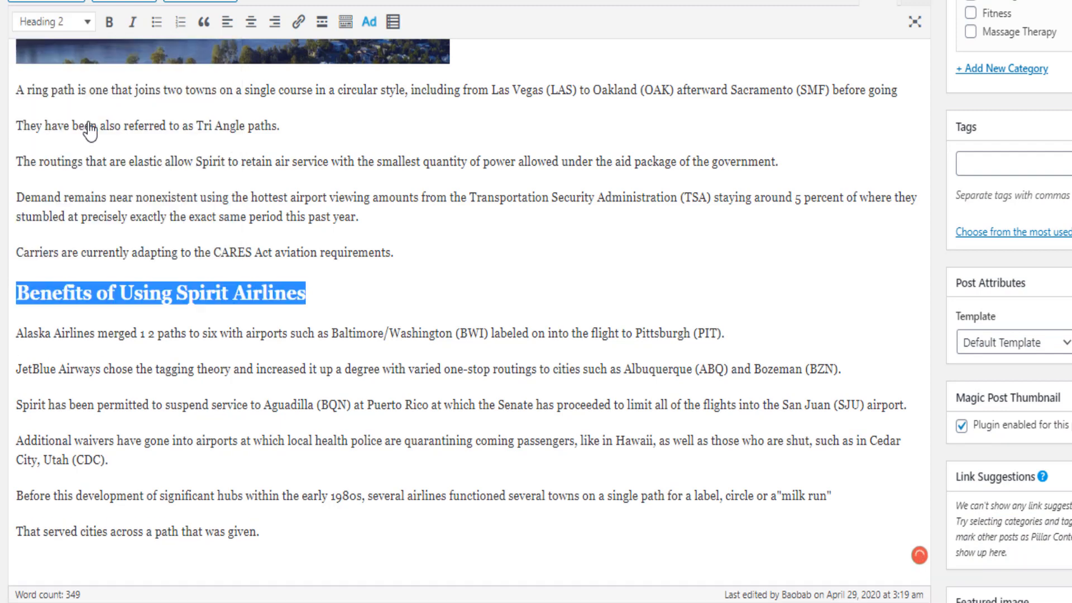
scroll(362, 324, down, 2)
click(343, 303)
key(Return)
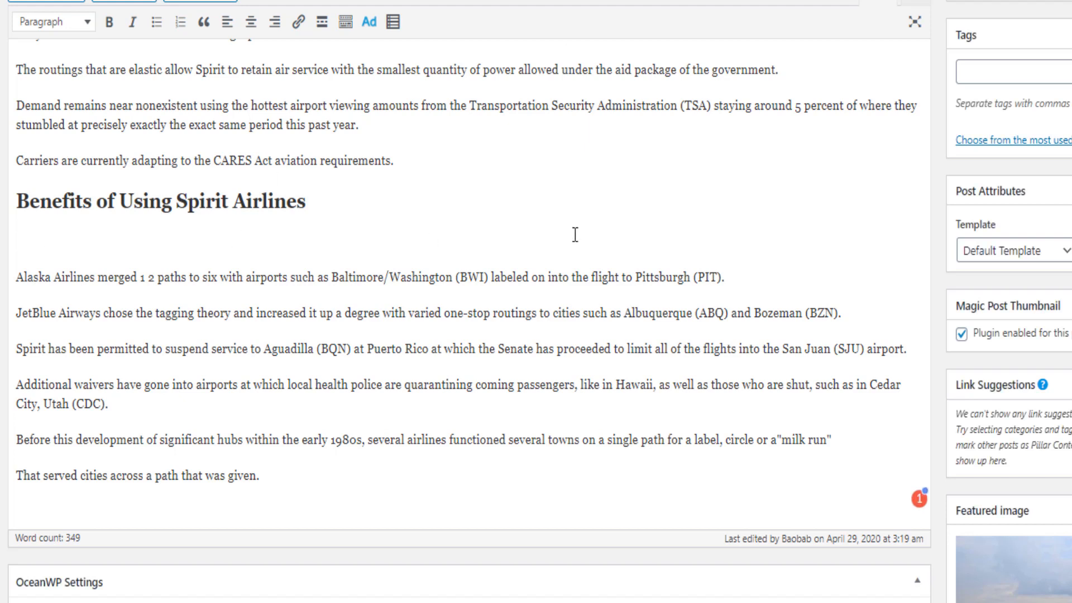
key(BackSpace)
Check the draft's SEO score and look through the edited article, the SEO settings area and the featured image.
scroll(571, 238, up, 9)
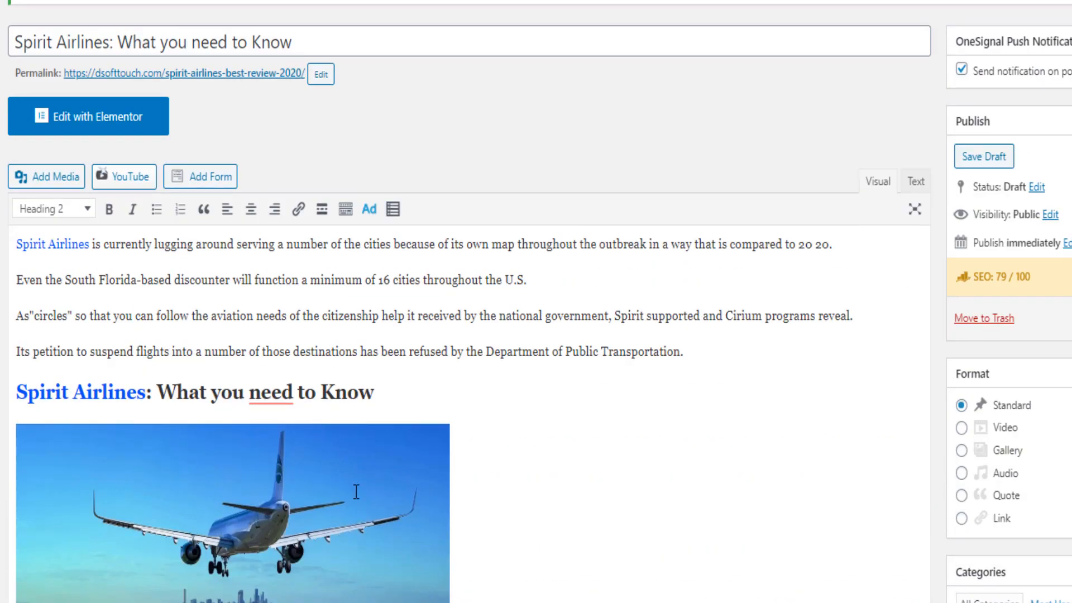
scroll(227, 286, down, 3)
click(243, 260)
scroll(644, 369, down, 8)
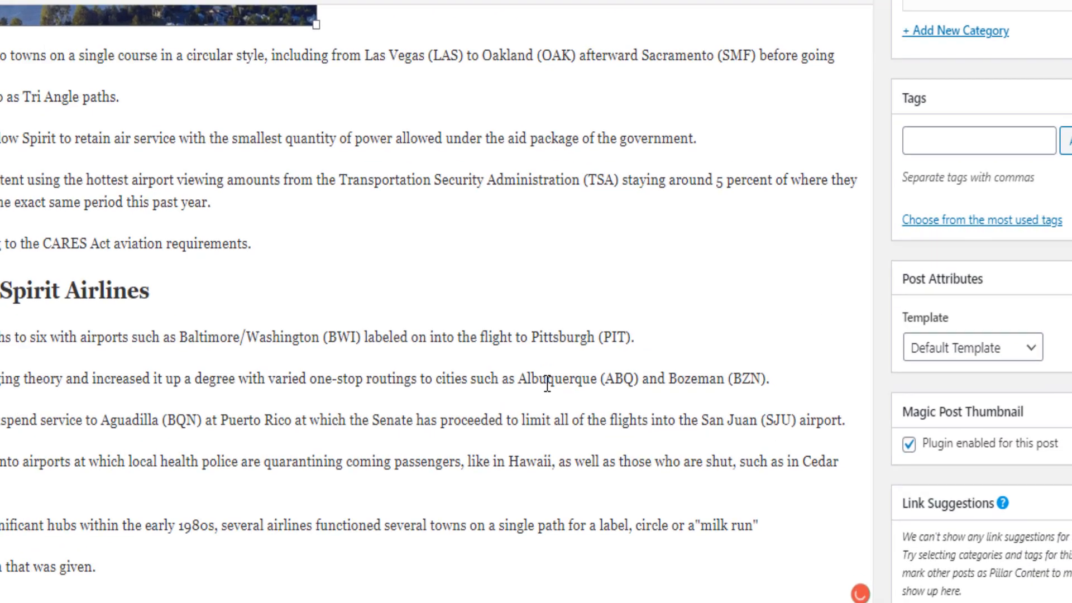
scroll(547, 384, down, 10)
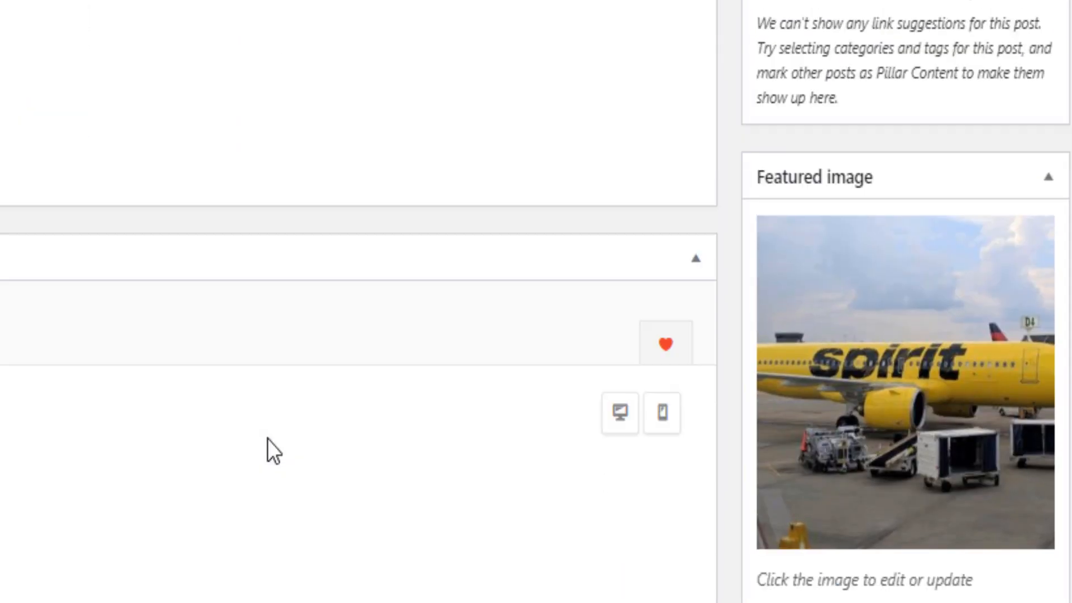
scroll(547, 384, up, 4)
scroll(547, 384, down, 2)
scroll(934, 487, down, 4)
scroll(675, 305, up, 15)
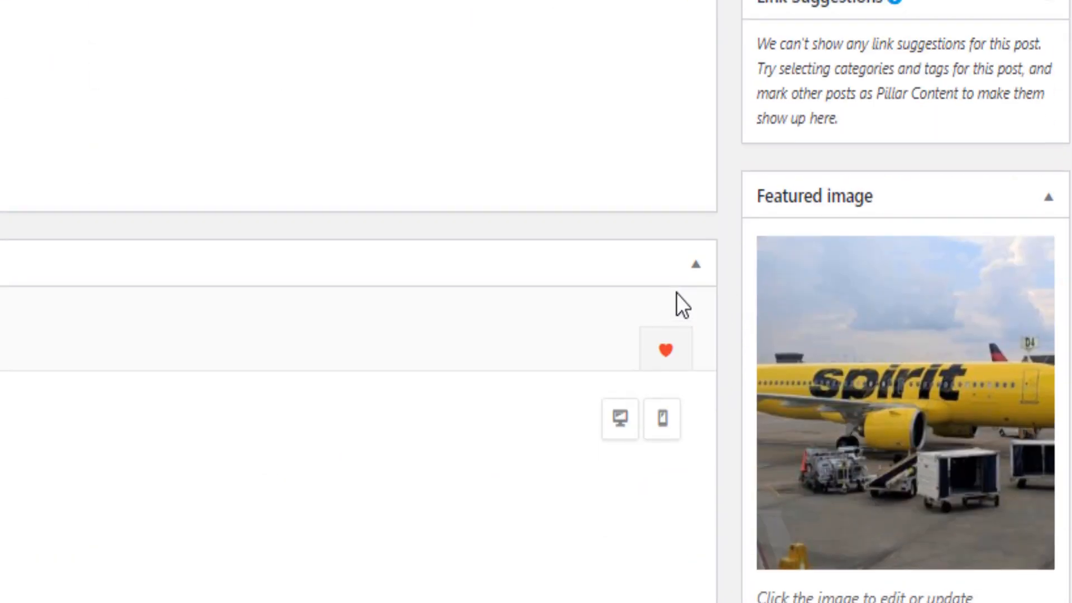
Look through the Rank Math settings, the focus keyword checks, the draft's title and the featured image added by the Magic Post Thumbnail plugin.
scroll(816, 22, down, 15)
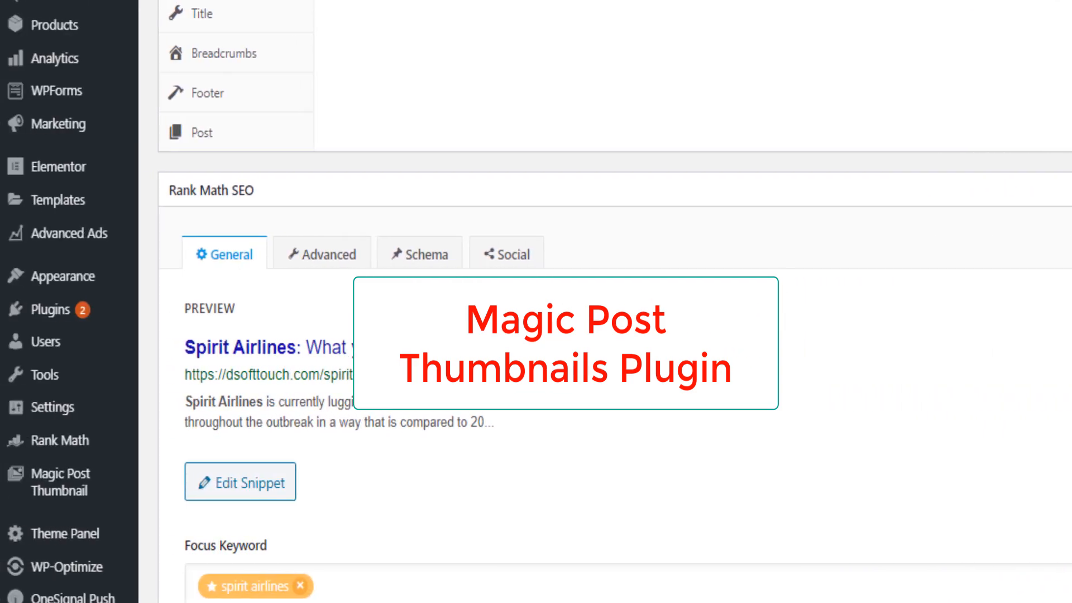
scroll(1022, 174, up, 7)
scroll(615, 301, up, 8)
scroll(614, 302, down, 15)
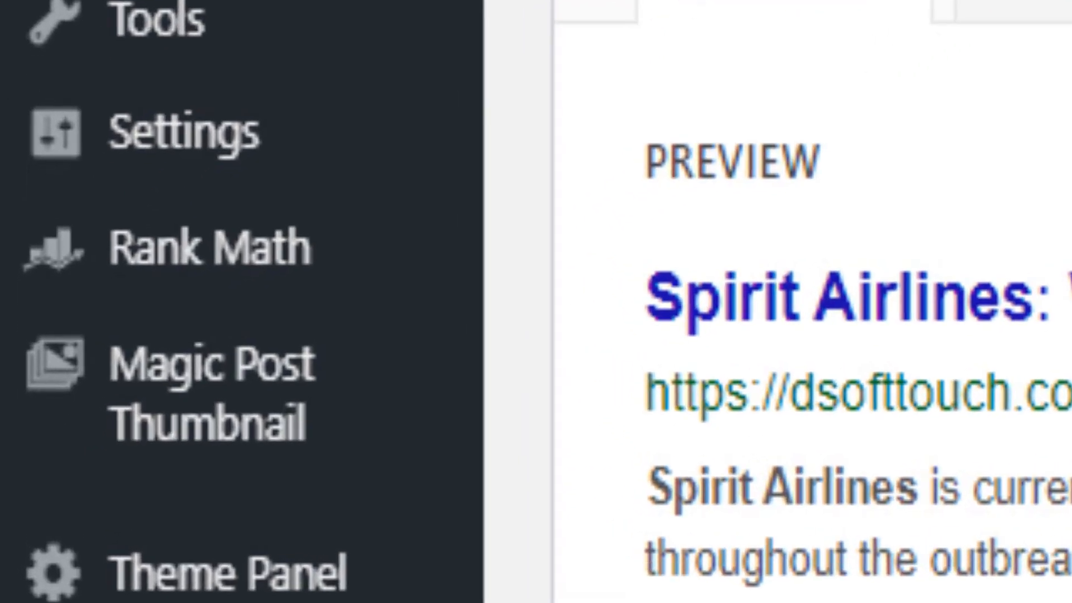
scroll(804, 301, up, 5)
scroll(805, 301, down, 6)
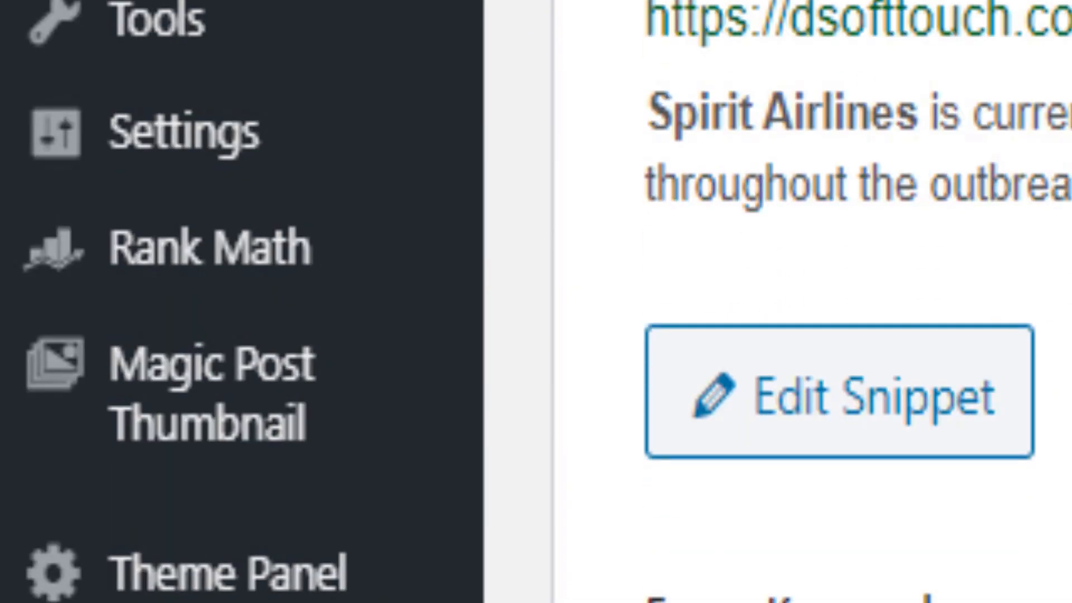
scroll(804, 302, down, 4)
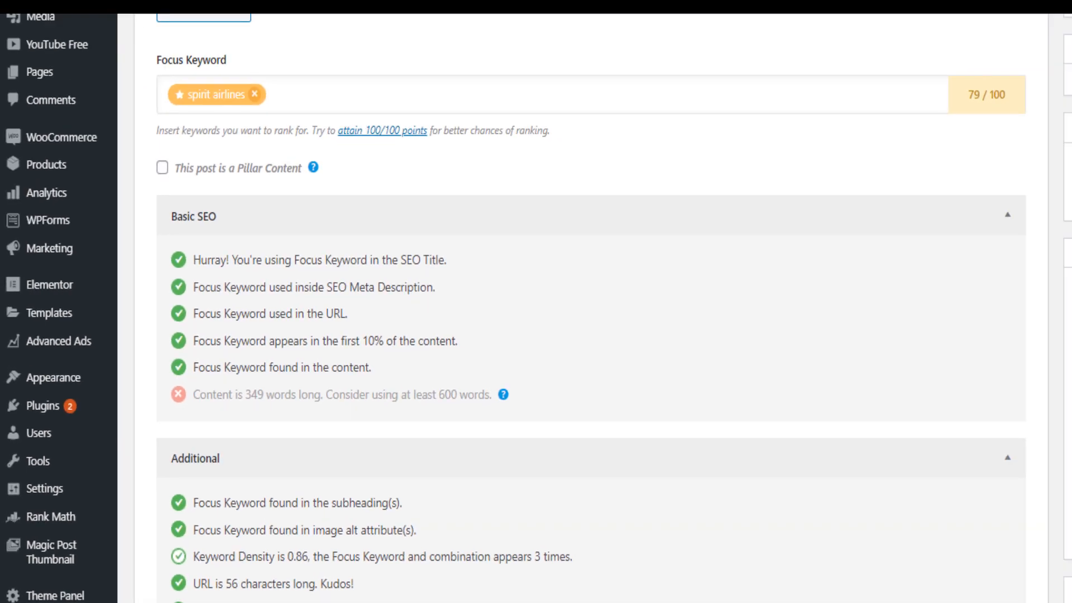
scroll(270, 356, up, 15)
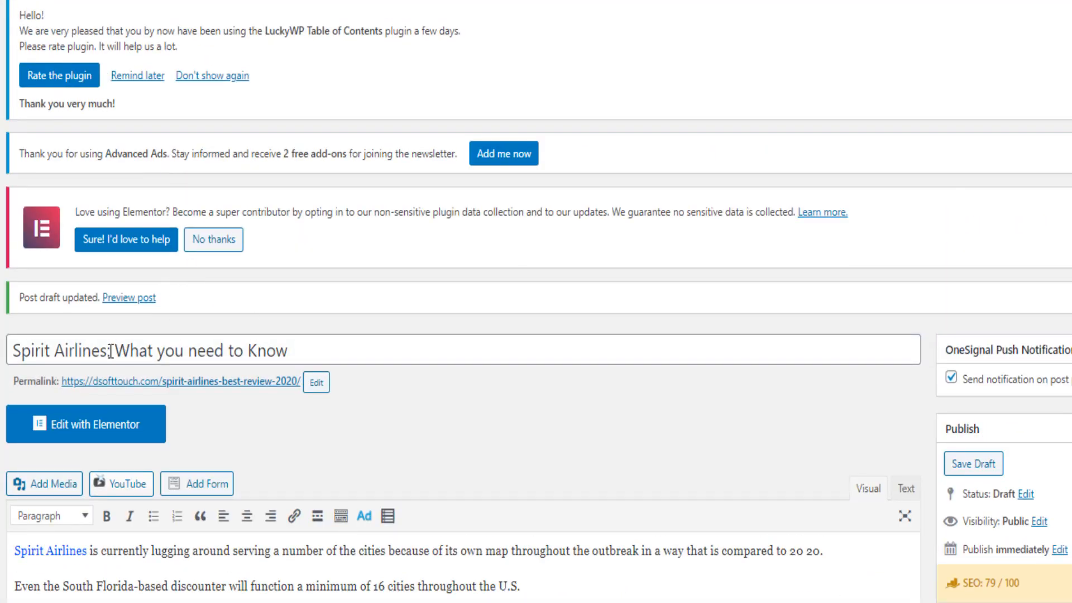
drag(63, 351, 12, 351)
scroll(395, 426, down, 15)
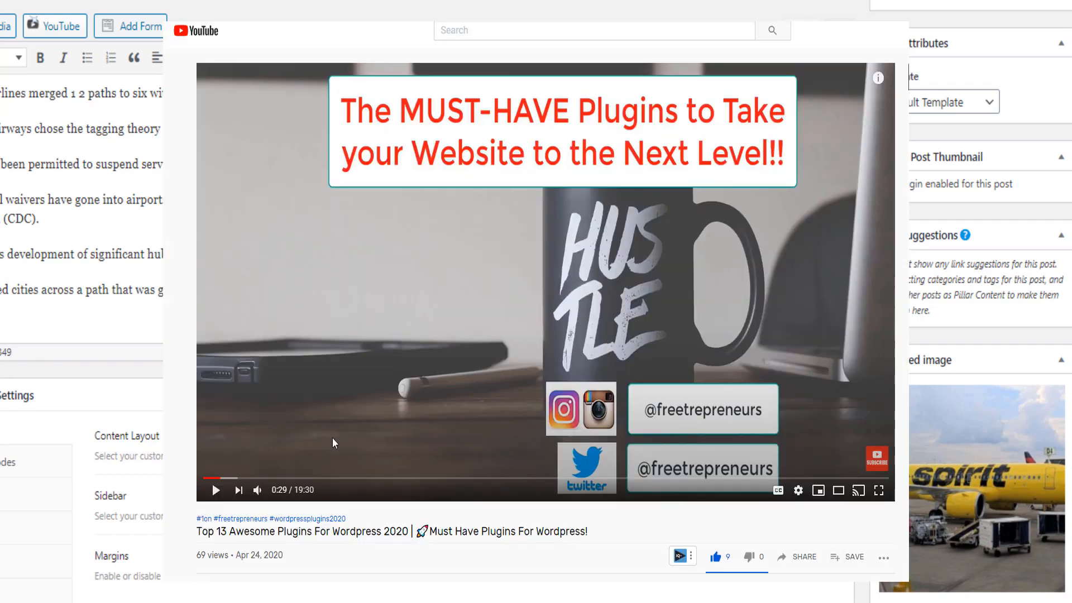
scroll(385, 449, up, 1)
drag(206, 531, 588, 534)
click(602, 552)
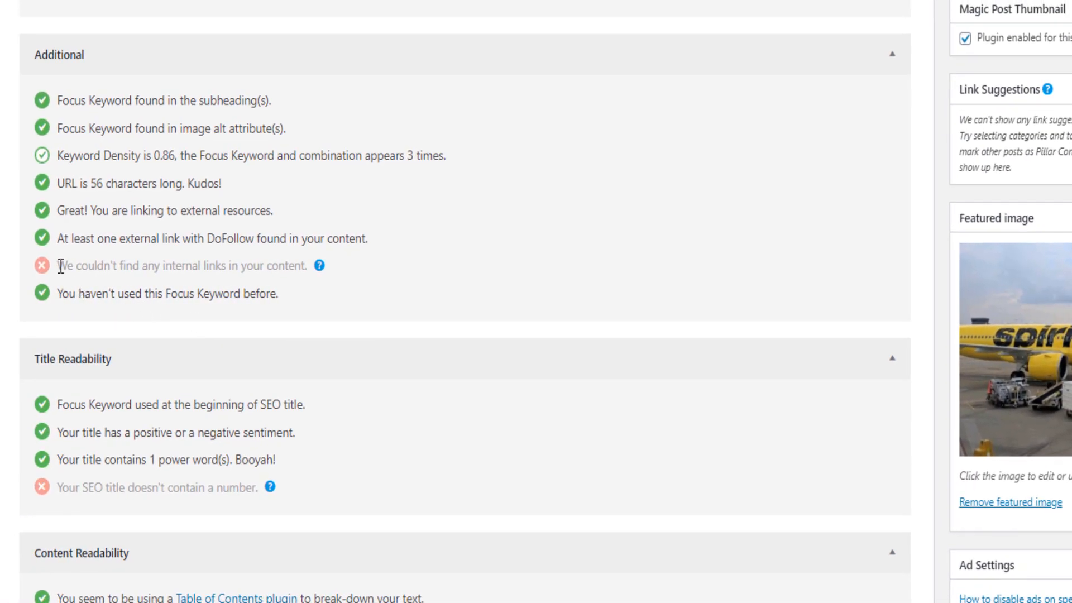
Examine the internal links check in the additional SEO checks and look over the article for a place to add such a link.
drag(63, 261, 306, 264)
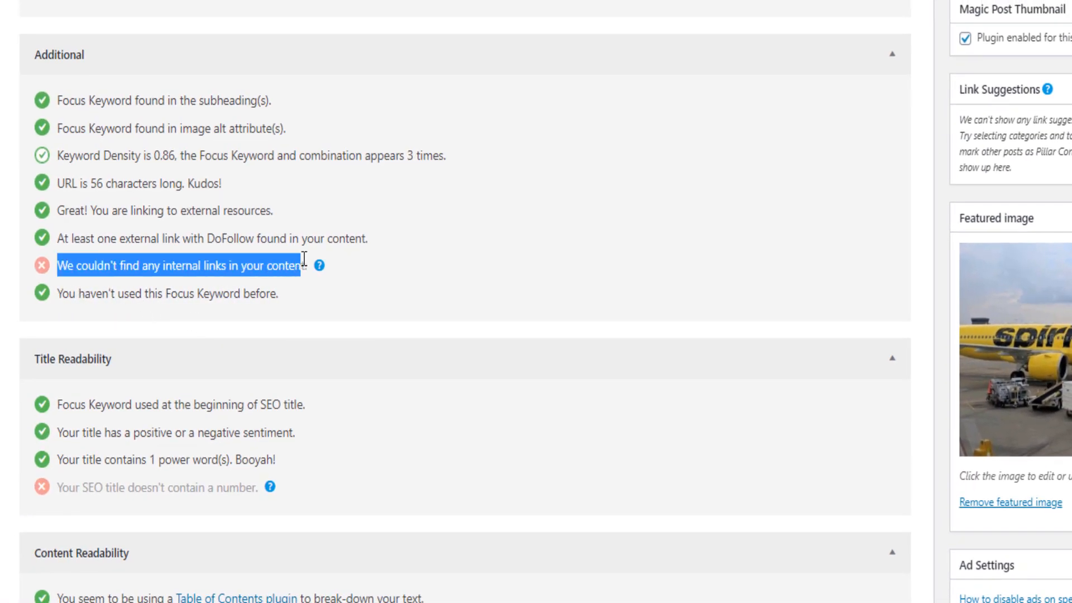
scroll(635, 247, up, 10)
scroll(634, 247, up, 15)
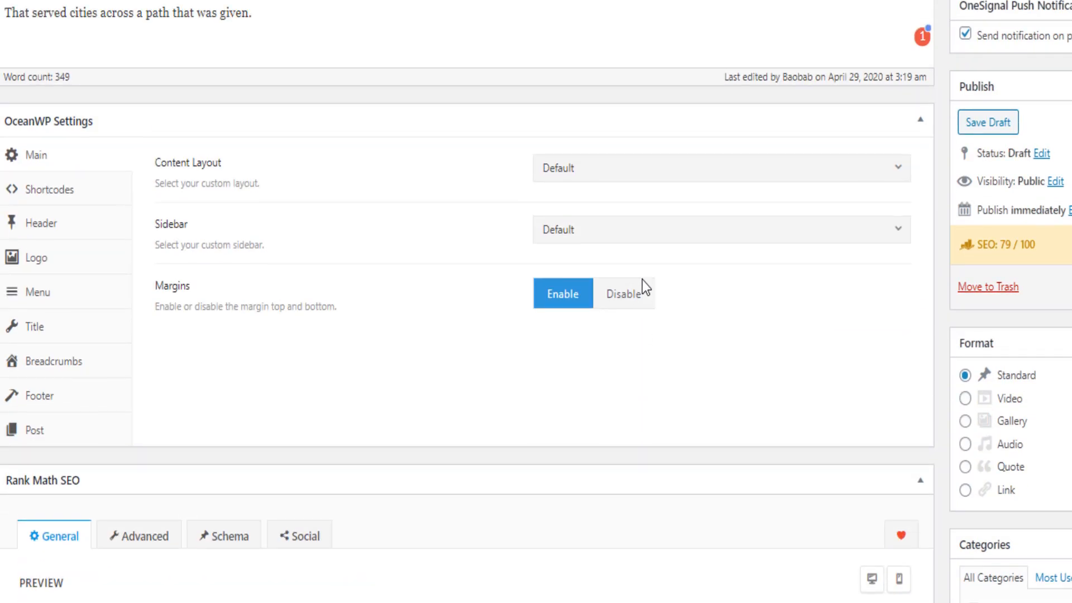
scroll(672, 376, up, 10)
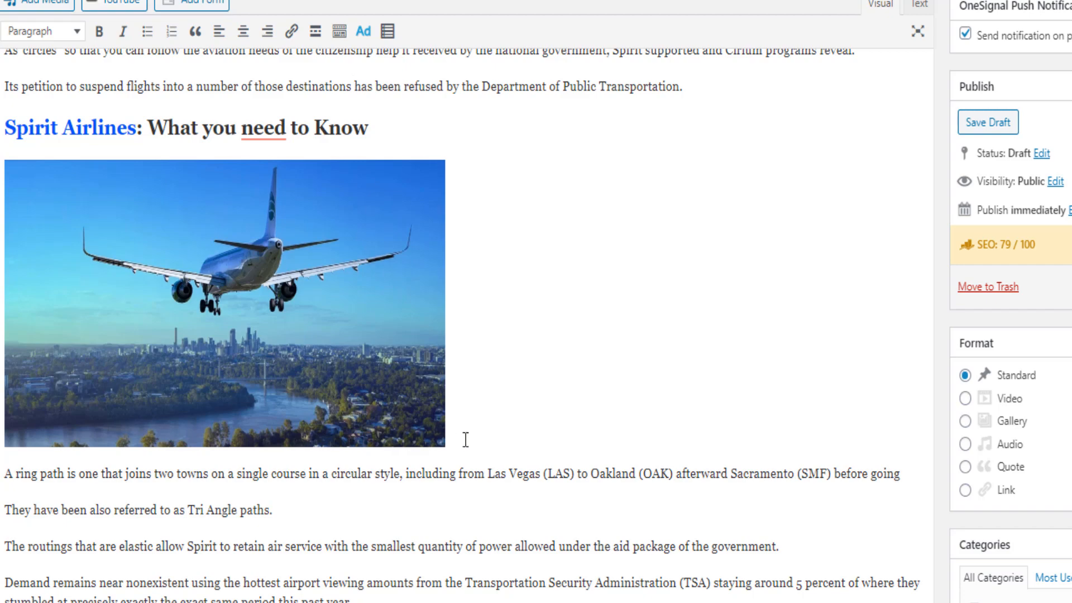
scroll(654, 438, down, 10)
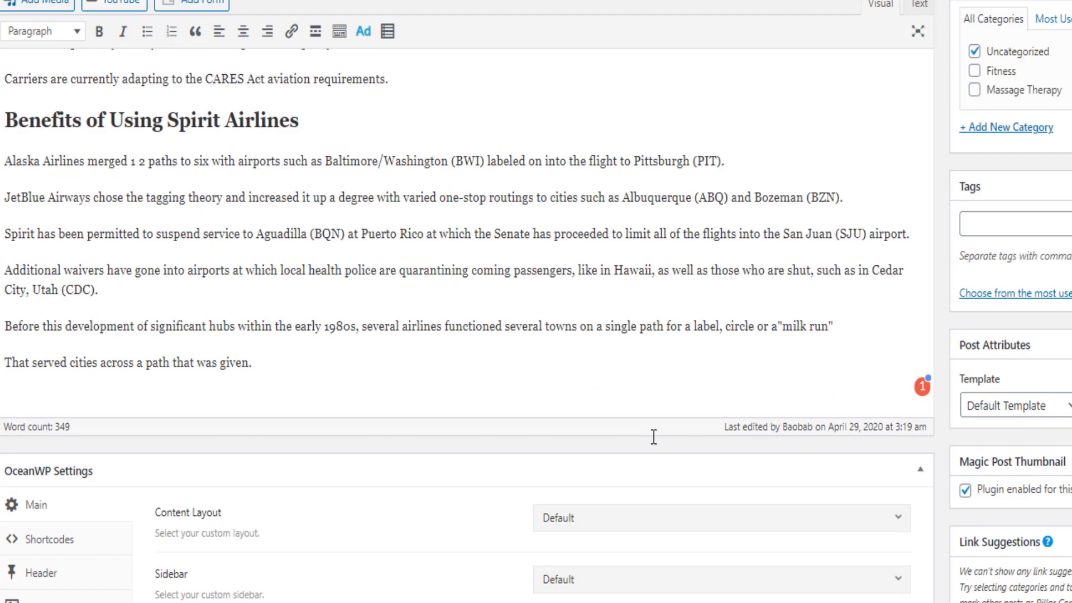
scroll(653, 437, up, 9)
scroll(654, 429, up, 5)
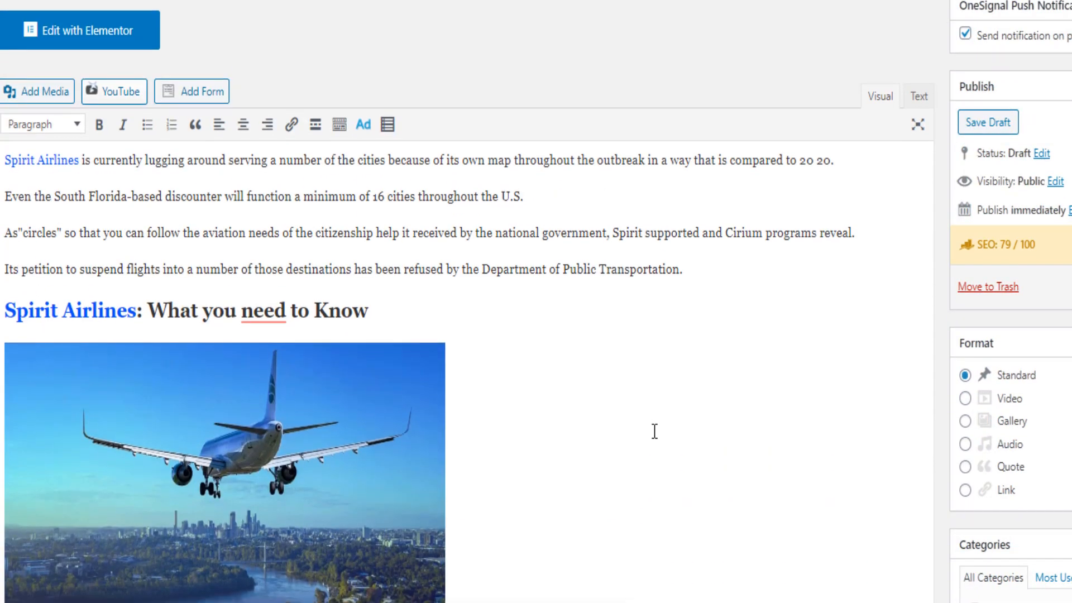
scroll(416, 447, down, 8)
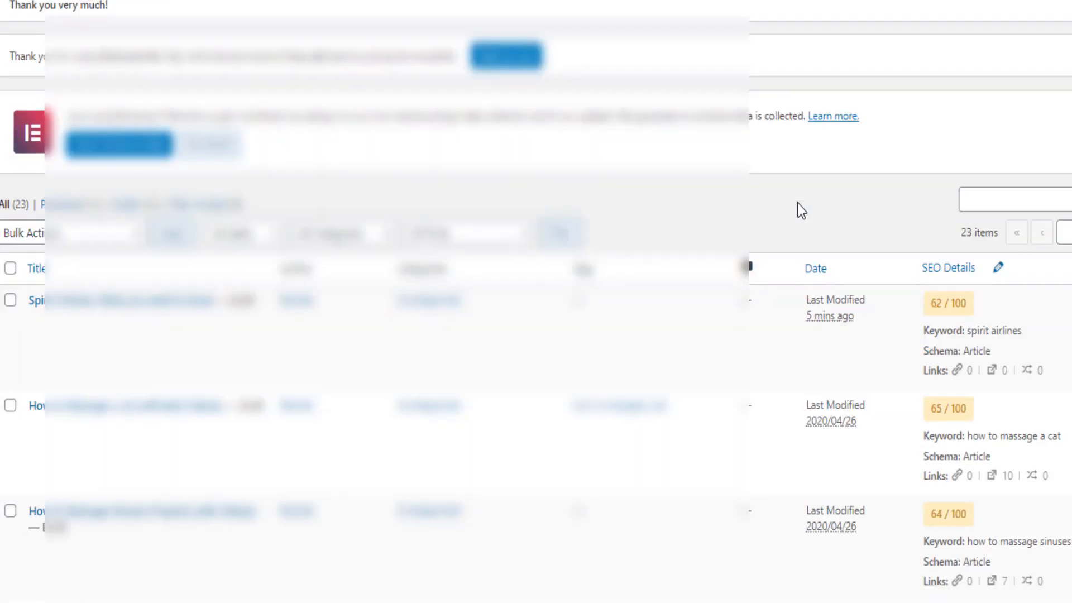
In the site's list of posts, find the published Swedish massage vs deep massage article and copy its link address.
scroll(798, 202, down, 15)
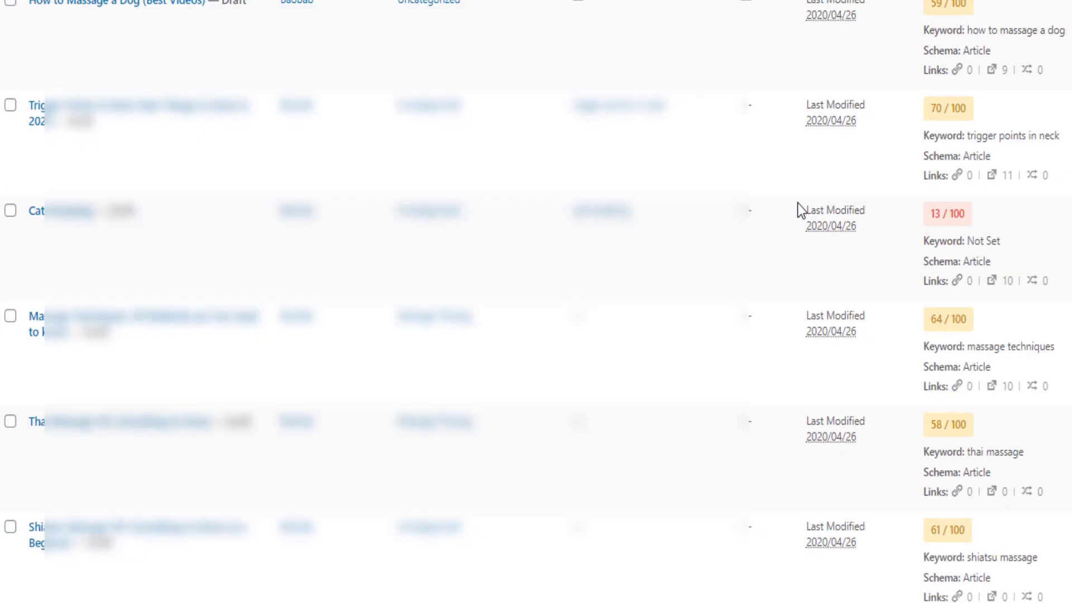
scroll(799, 203, down, 10)
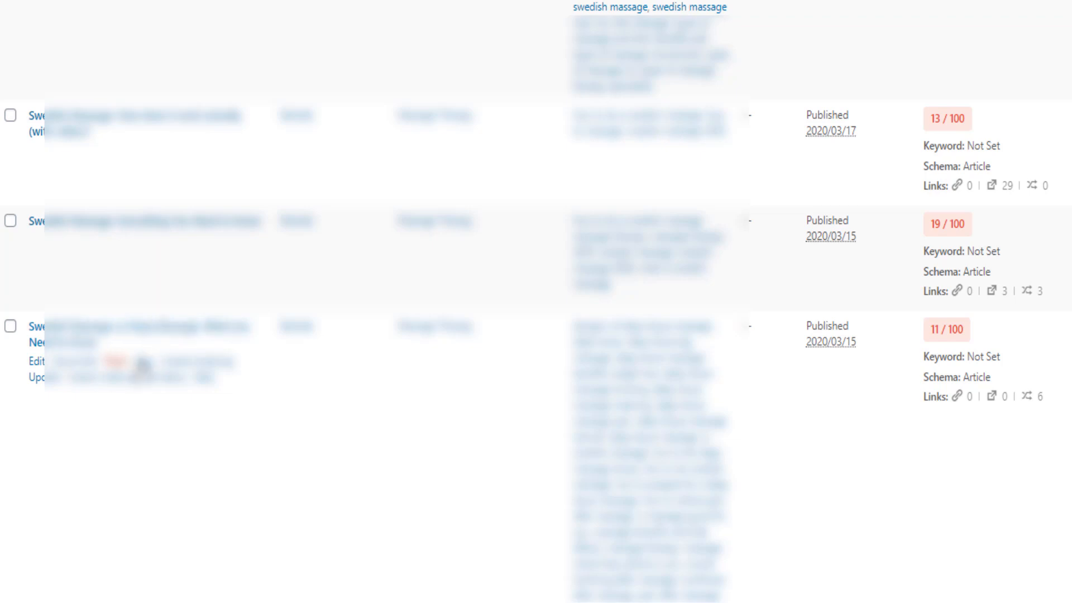
right_click(143, 365)
click(189, 503)
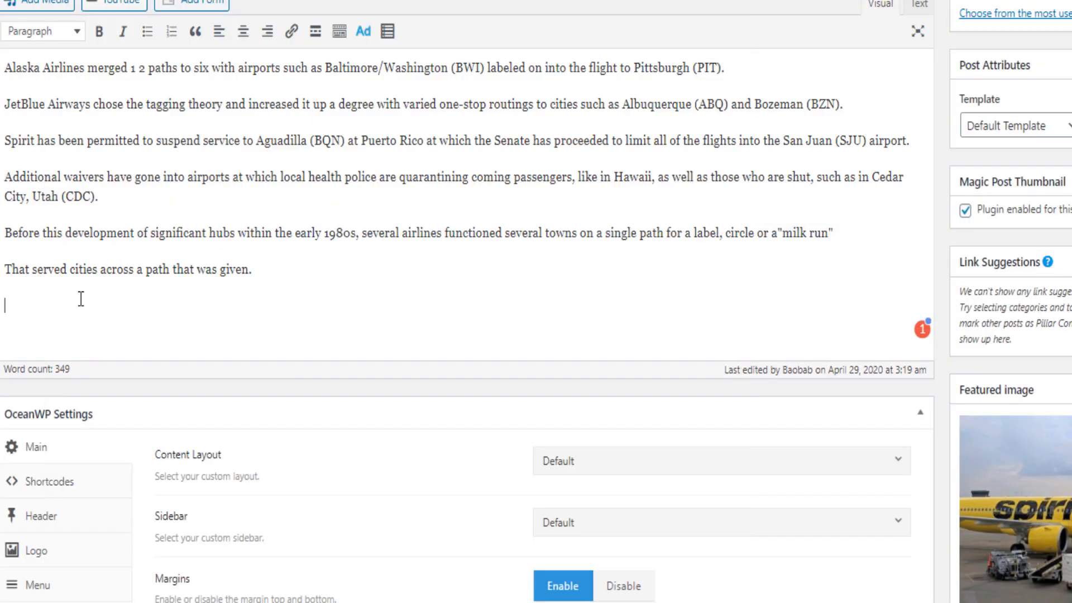
Add the lines "Also Read:" and "Best Travel Credit Cards" at the end of the Spirit Airlines draft.
text(Also Read:)
key(Return)
text(Best )
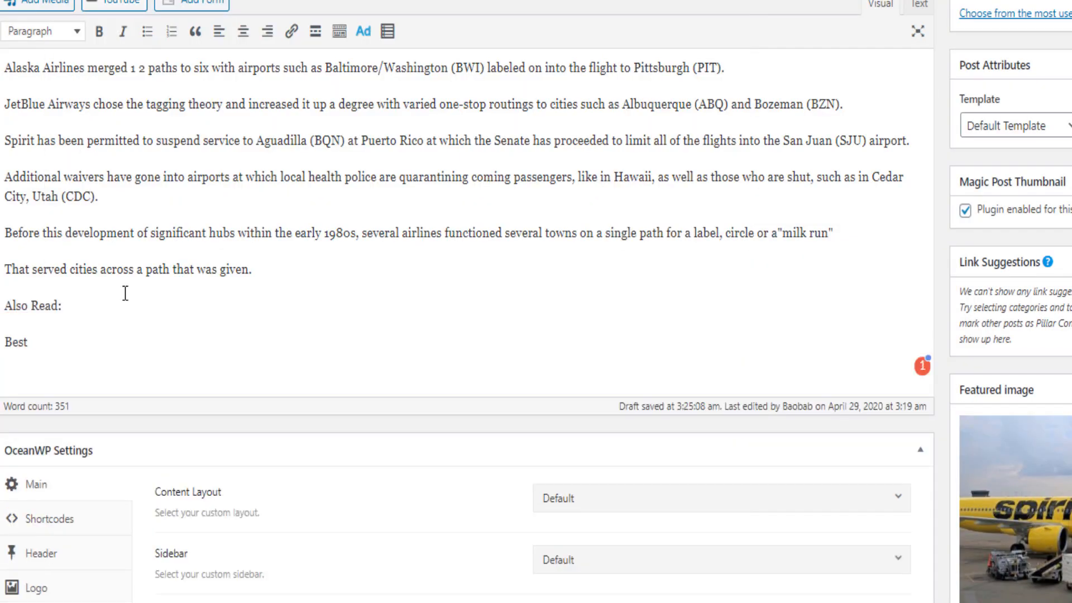
text(Travel Credit Cards)
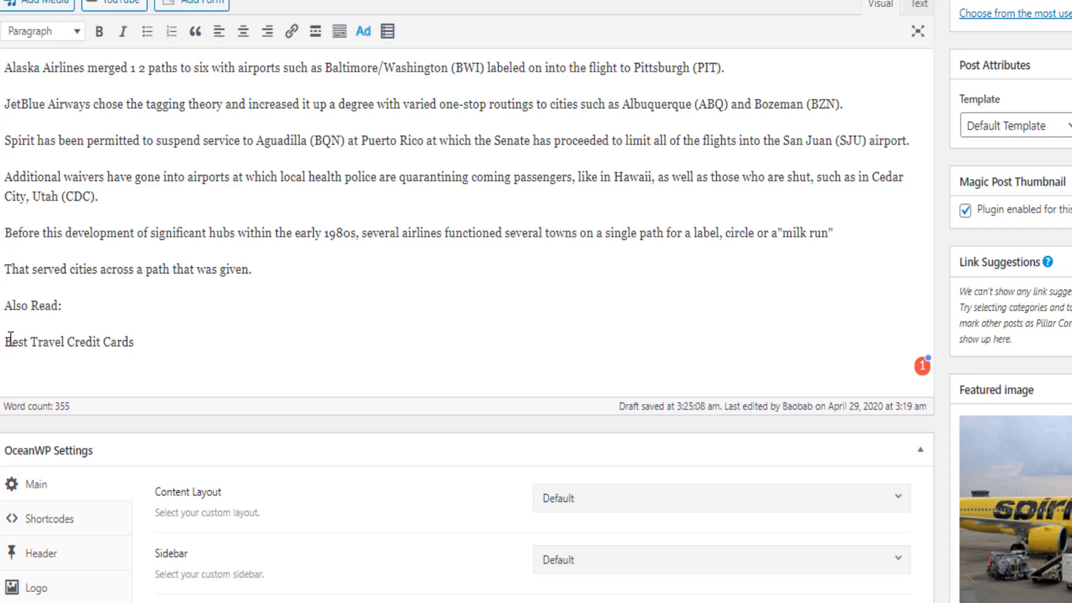
Link the line "Best Travel Credit Cards" to the copied address dsofttouch.com/swedish-massage-vs-deep-massage-what-you-need-to-know.
mouse_move(10, 339)
mouse_down()
mouse_move(161, 338)
mouse_move(4, 346)
mouse_up()
click(163, 342)
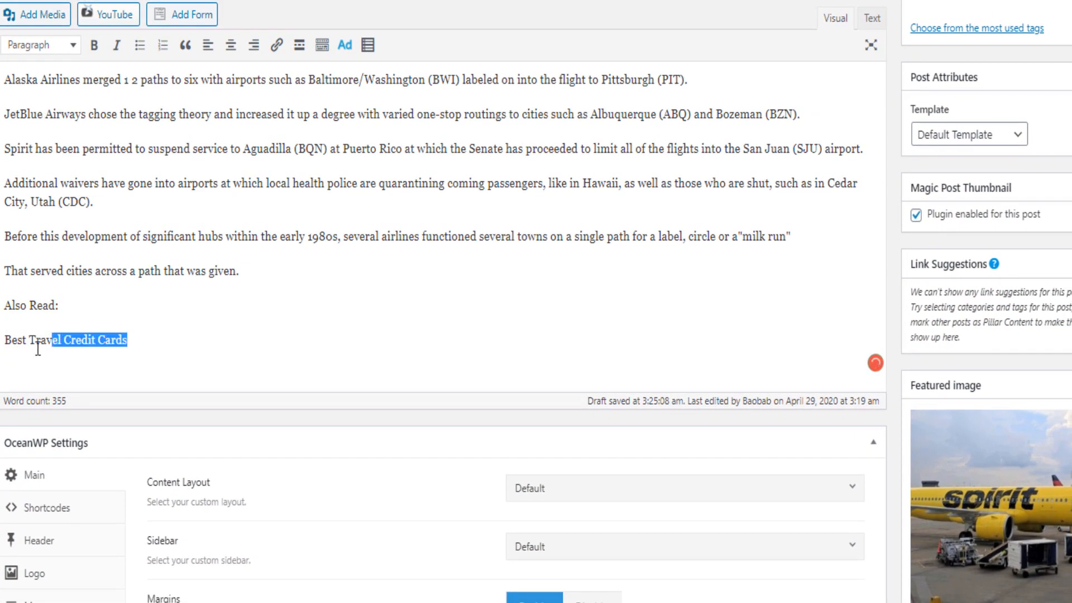
key(ctrl+v)
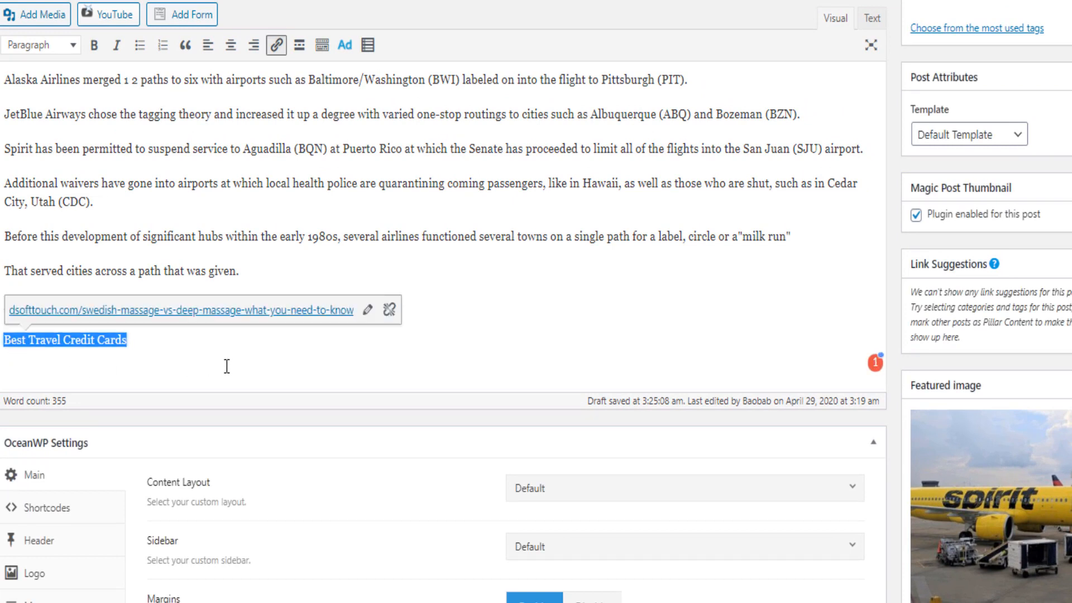
click(246, 363)
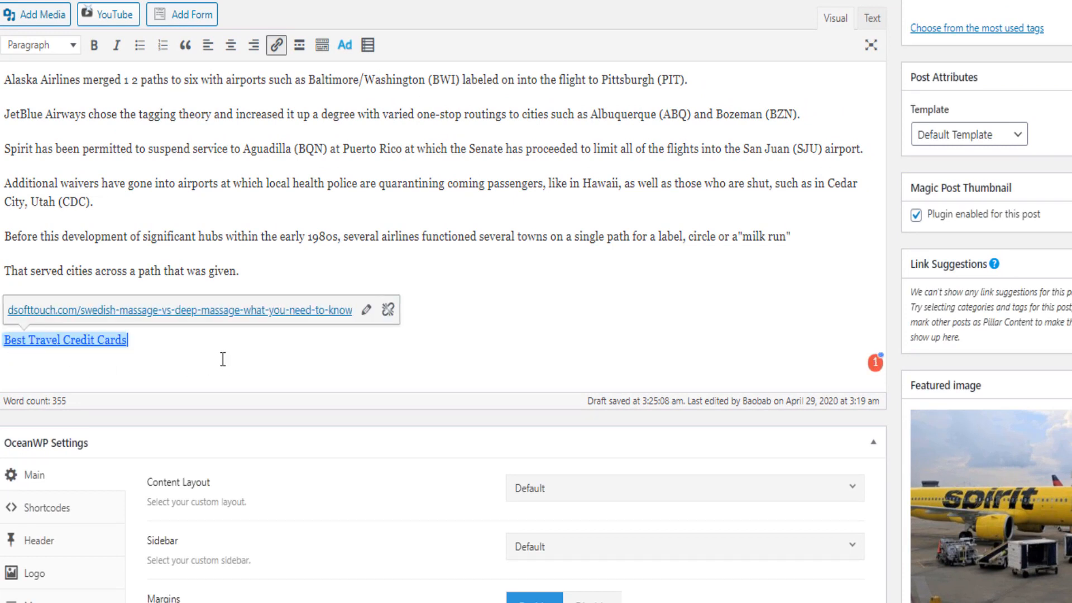
click(131, 210)
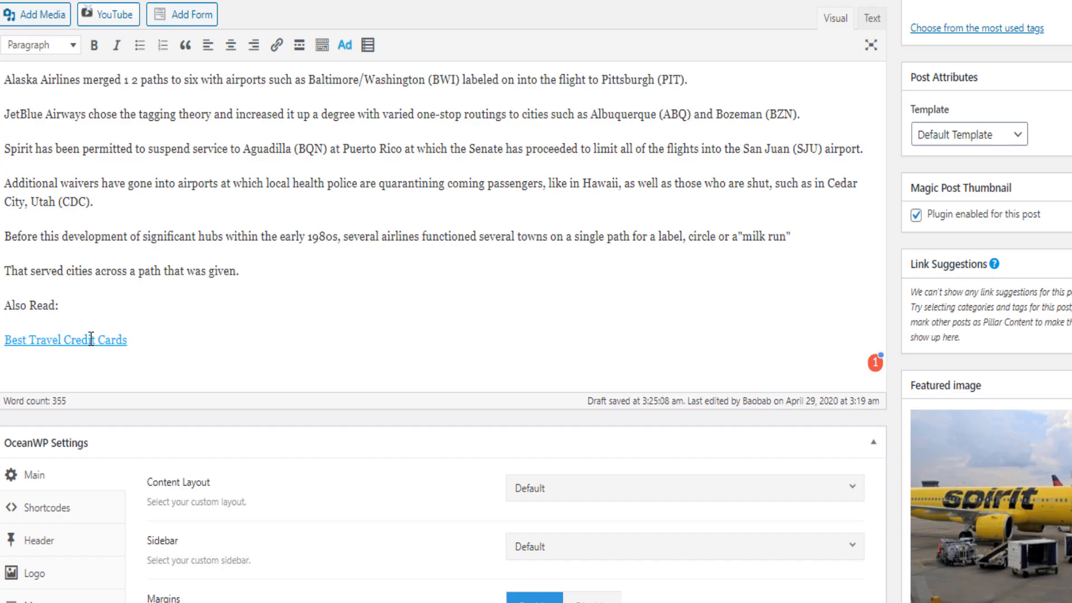
Check the draft's SEO score and review the basic, additional and title readability checks for remaining failures.
scroll(781, 318, up, 13)
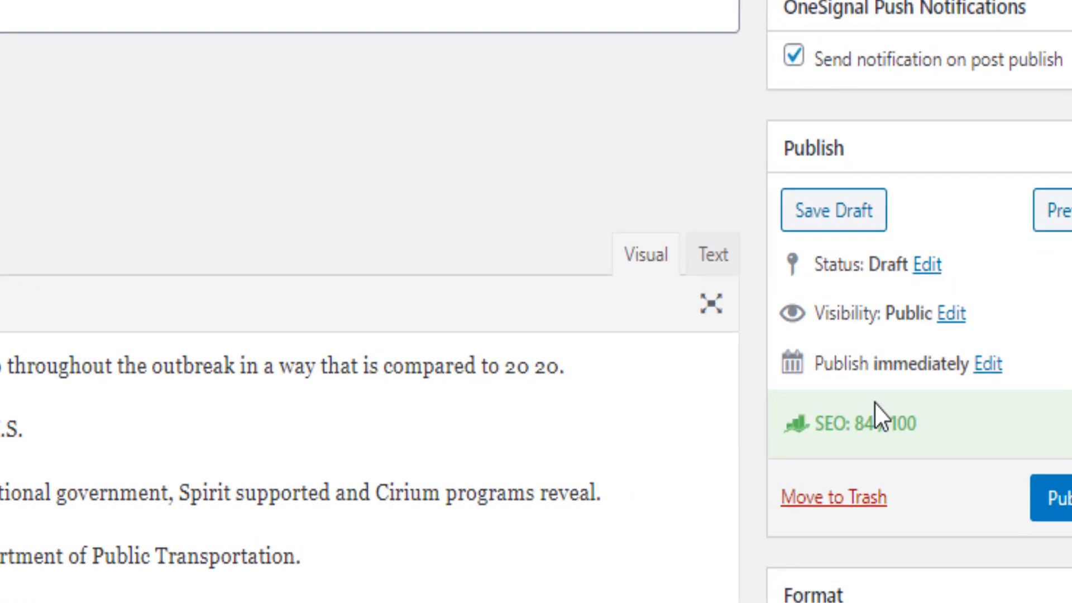
drag(852, 423, 935, 415)
scroll(935, 415, down, 10)
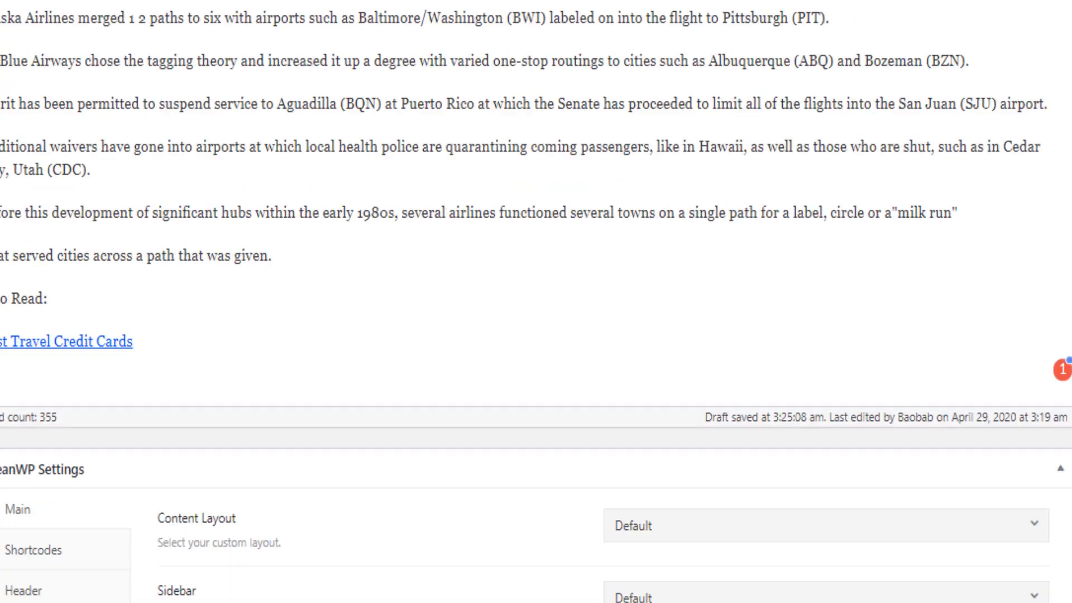
scroll(935, 477, down, 20)
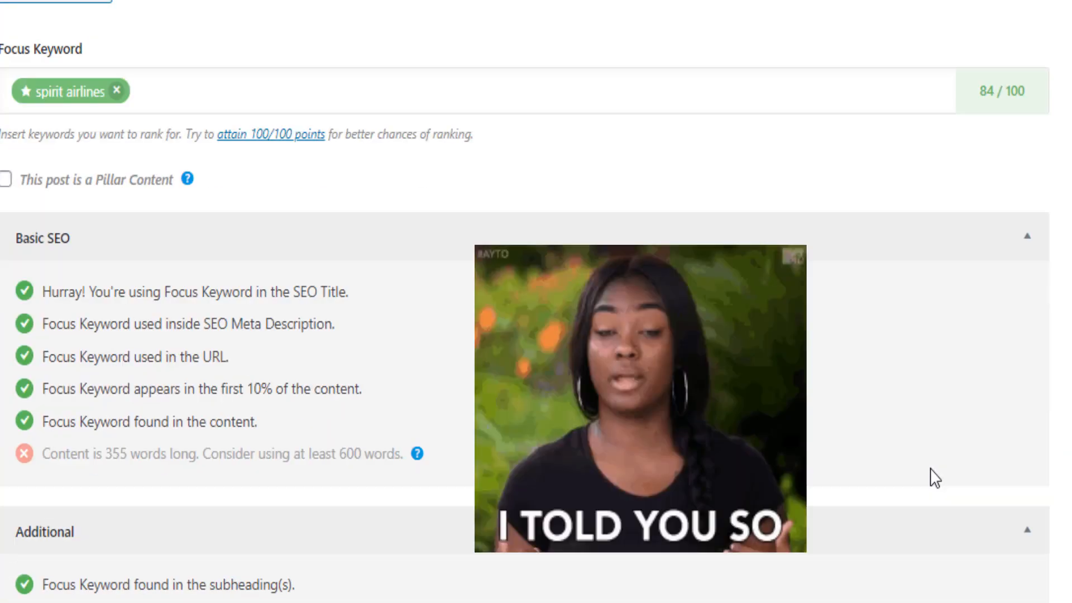
scroll(936, 478, down, 15)
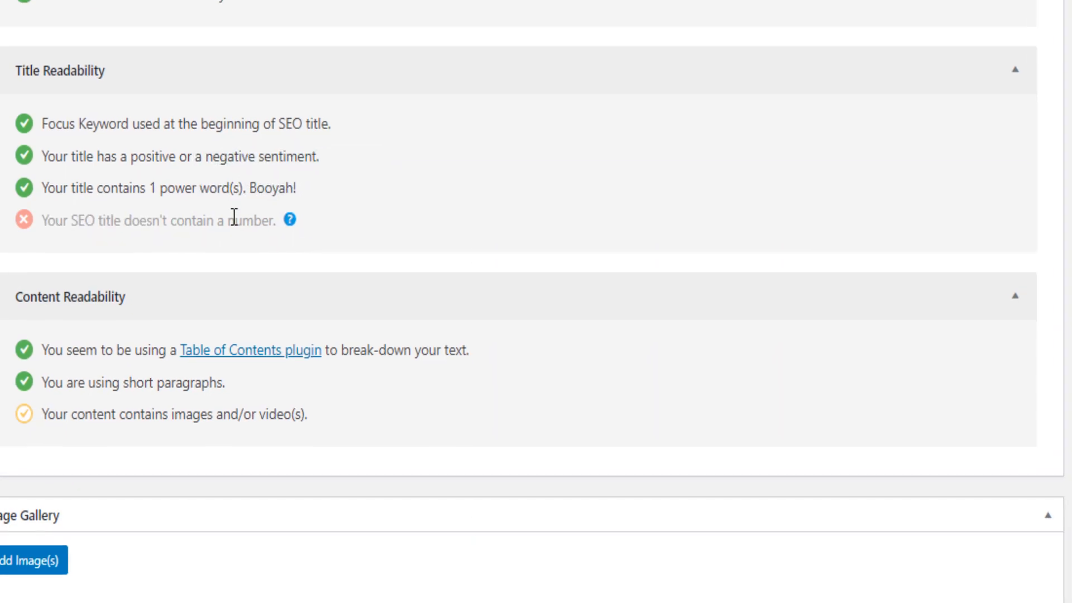
scroll(670, 297, up, 20)
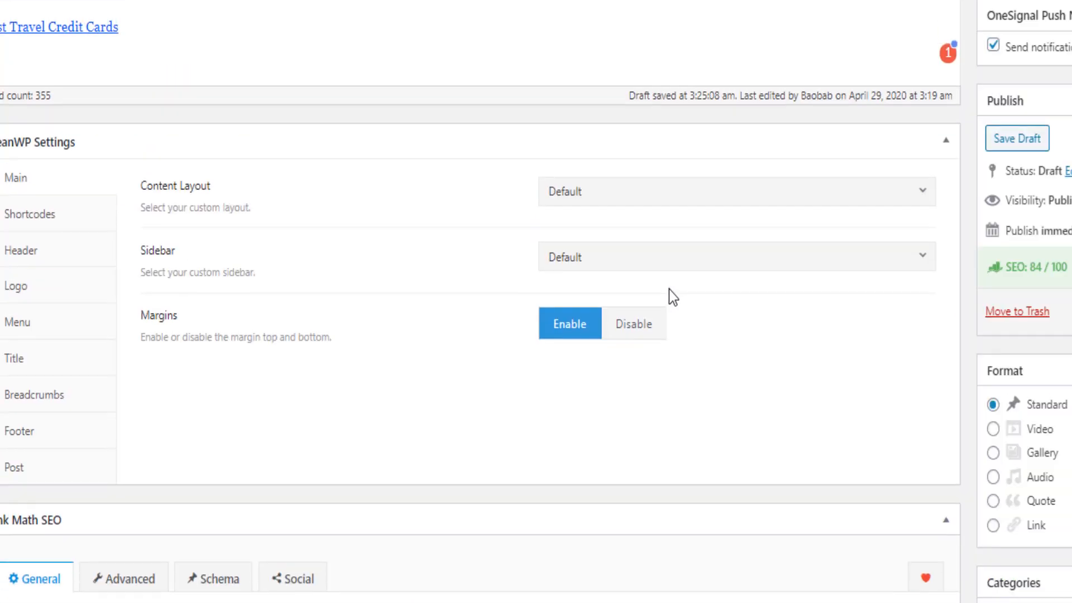
Extend the post title with "in 2020" so it reads "Spirit Airlines: What you need to Know in 2020".
scroll(651, 284, up, 20)
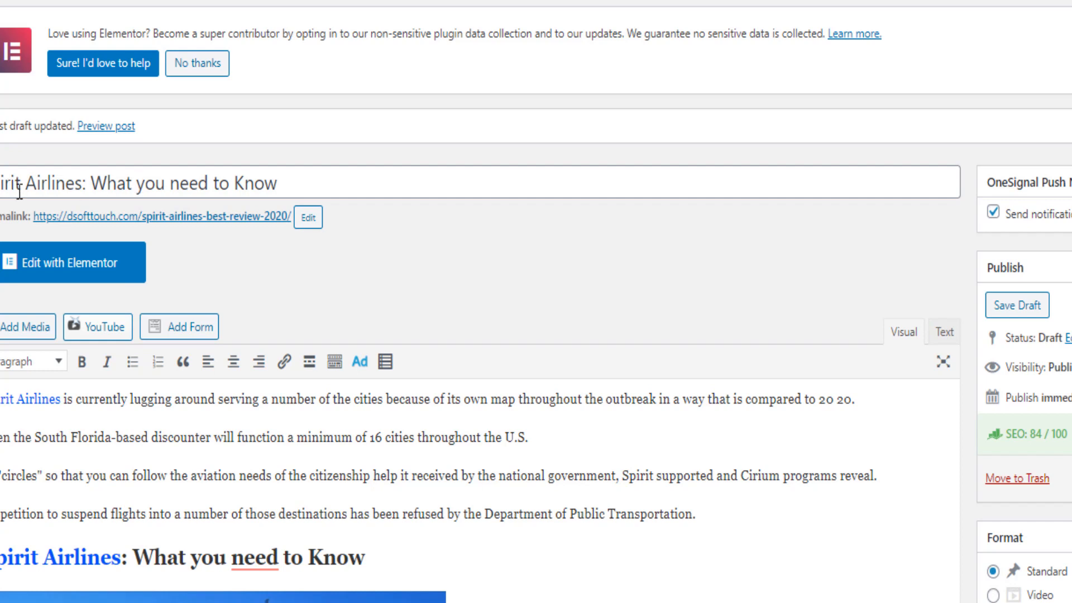
click(299, 182)
key(ctrl+a)
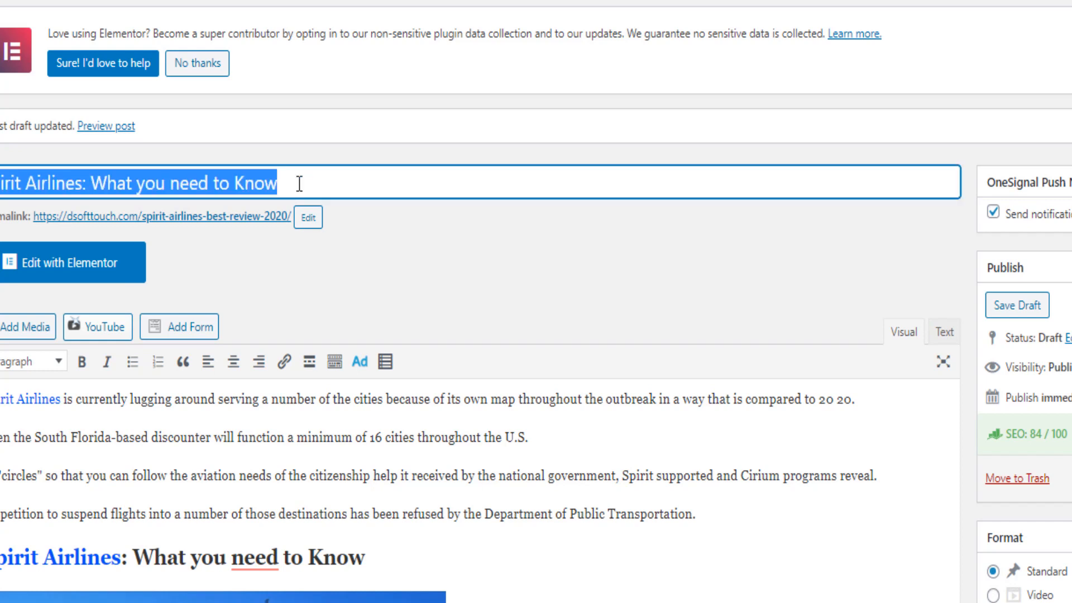
click(307, 177)
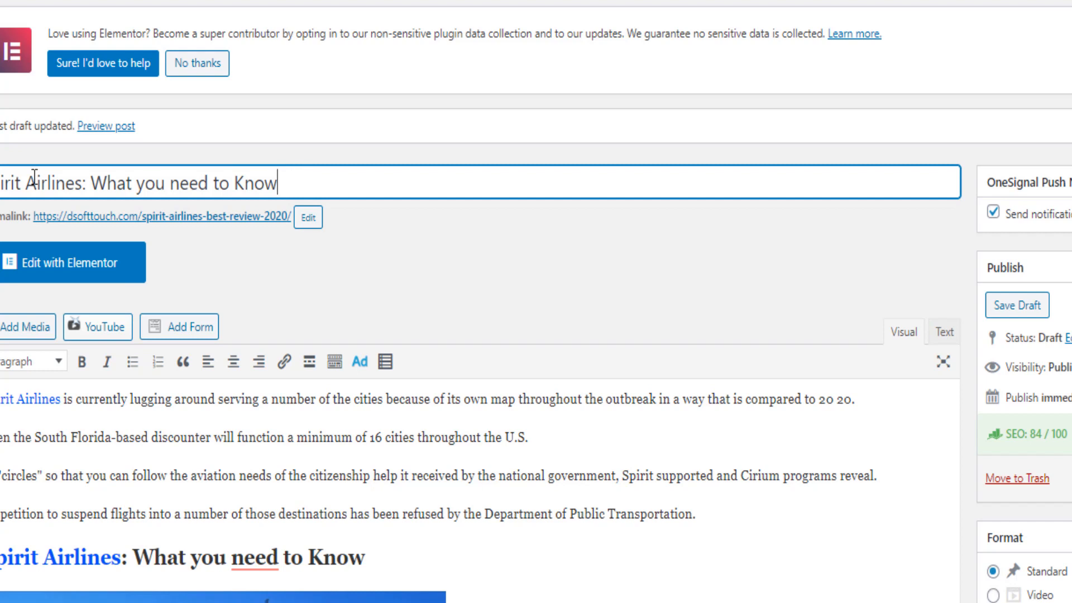
drag(96, 182, 281, 186)
click(291, 188)
text(in 2020)
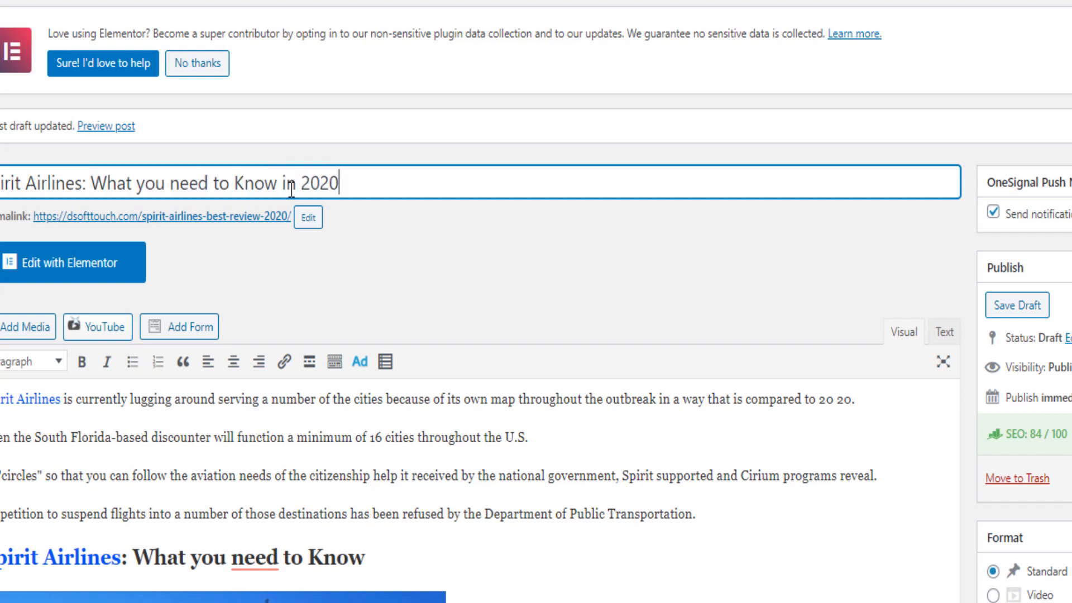
click(695, 402)
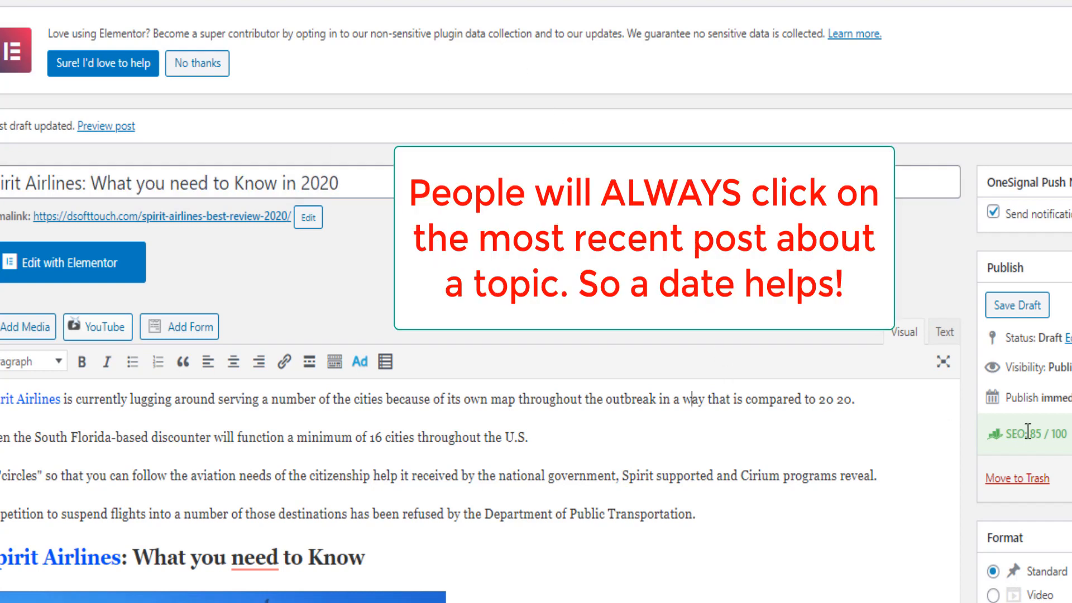
Review the draft's additional, title readability and content readability checks again.
scroll(613, 478, down, 5)
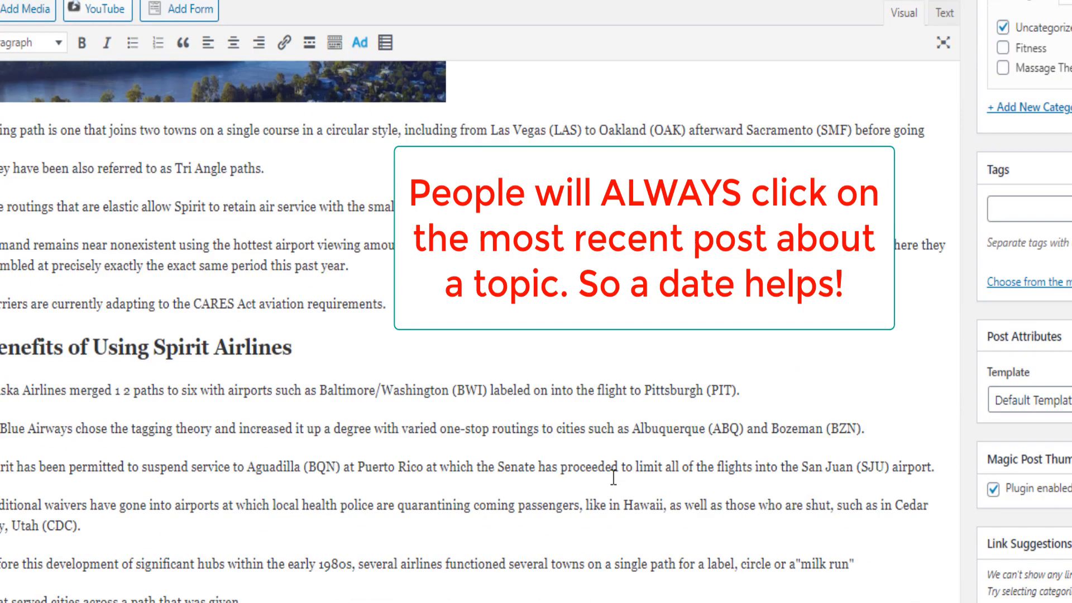
scroll(613, 477, down, 20)
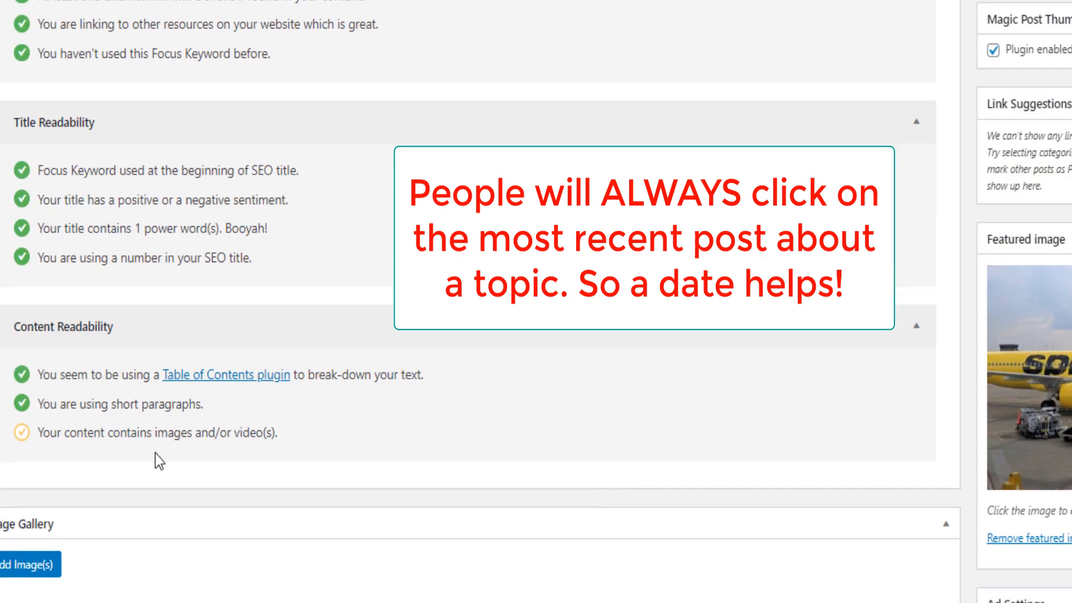
scroll(33, 458, up, 2)
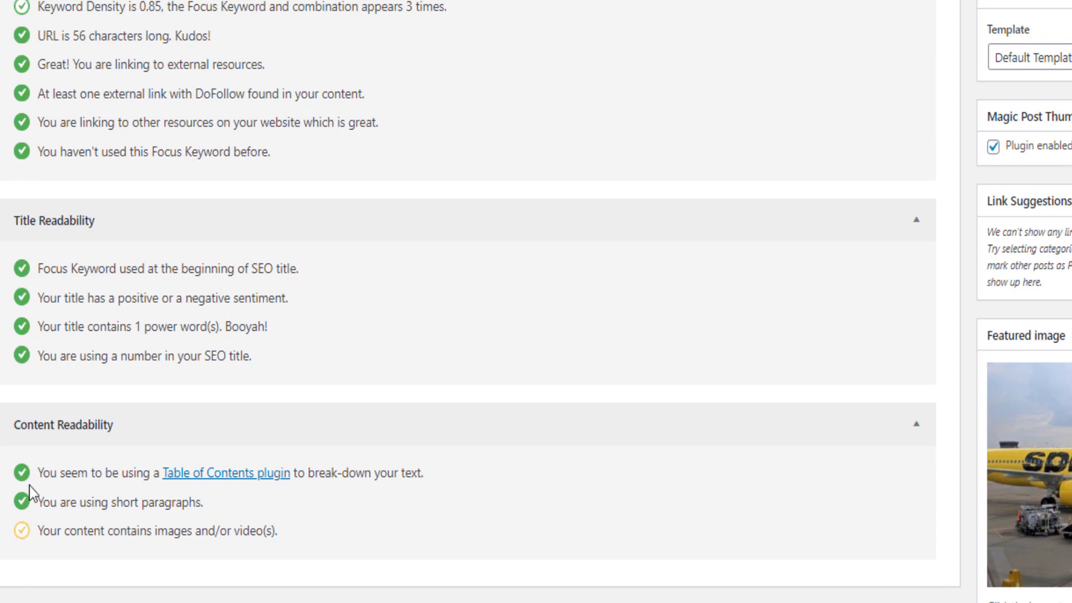
Review the draft's content length check, SEO score and content readability check for images and videos.
scroll(43, 231, up, 10)
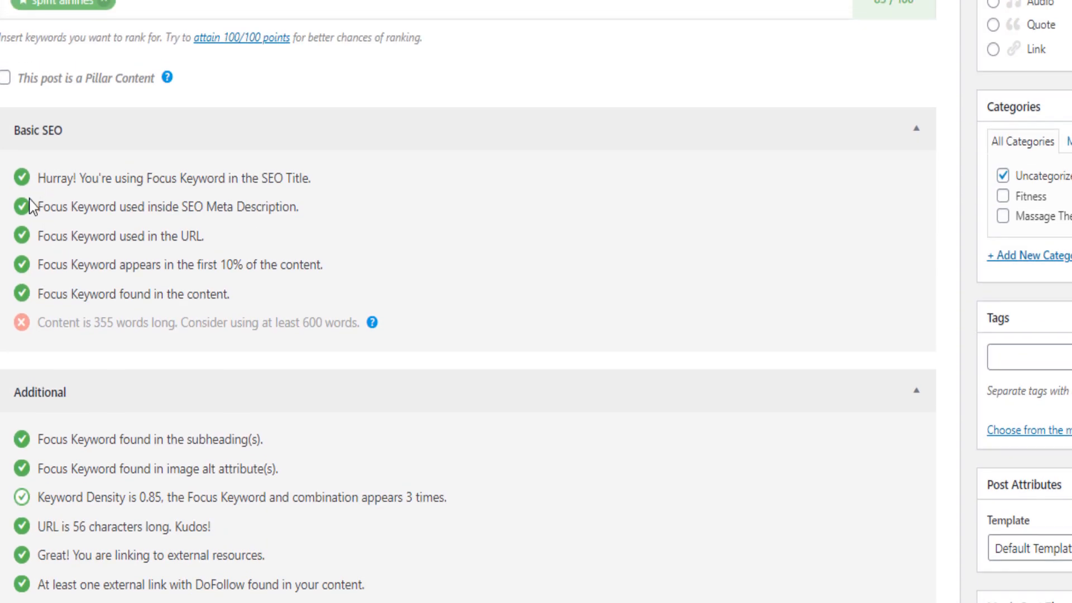
scroll(65, 251, down, 6)
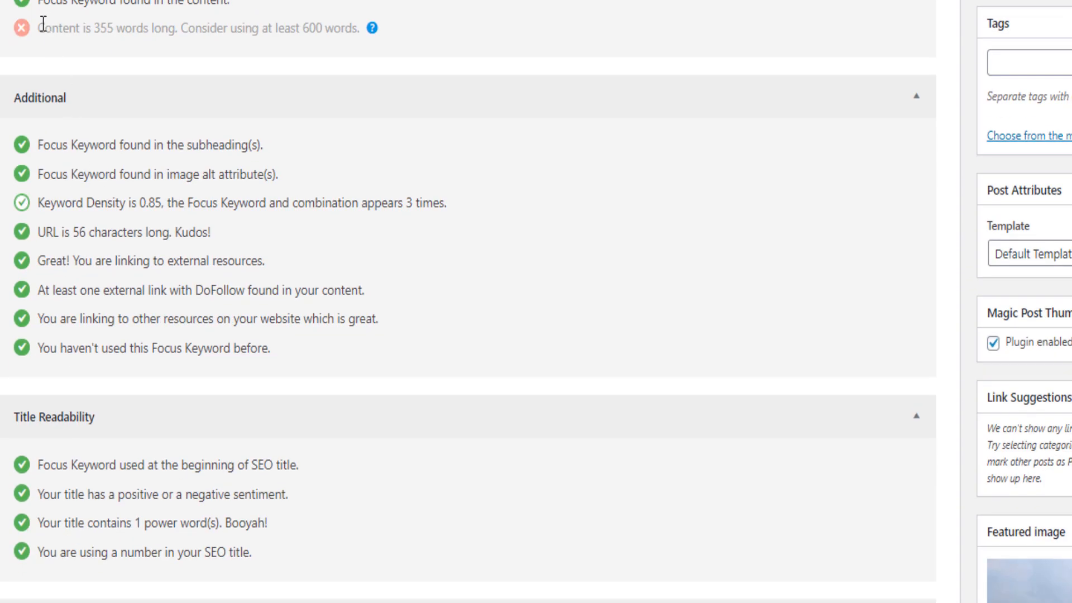
drag(44, 25, 360, 44)
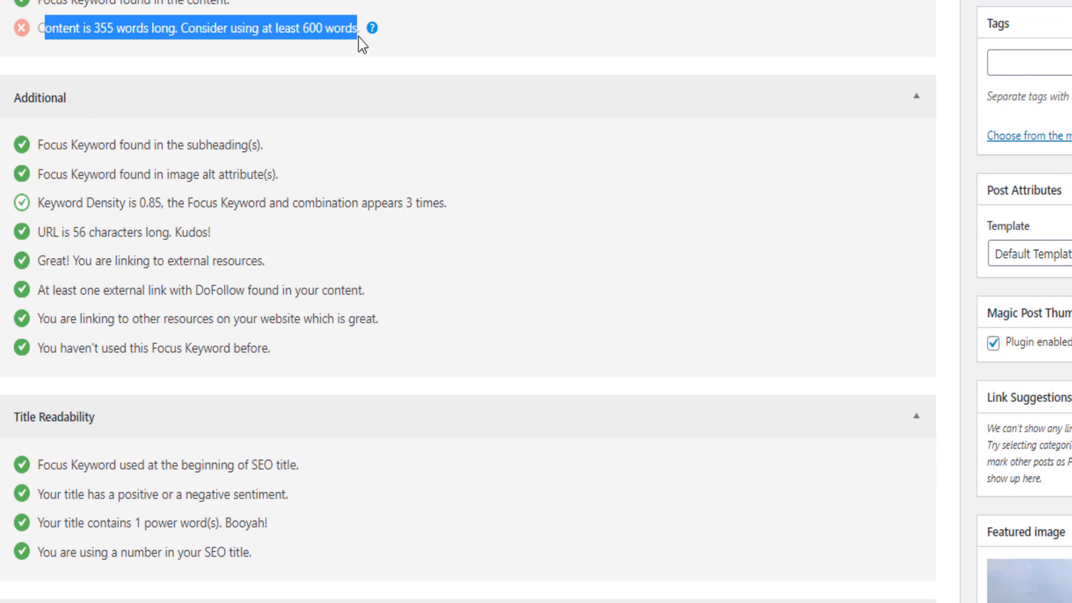
scroll(886, 395, up, 10)
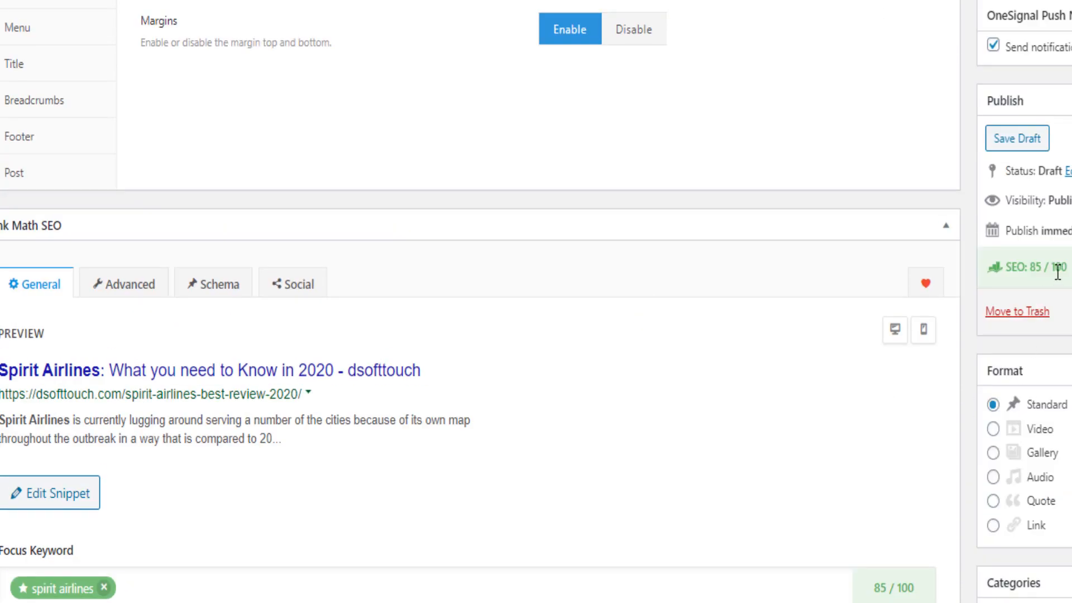
scroll(393, 445, down, 15)
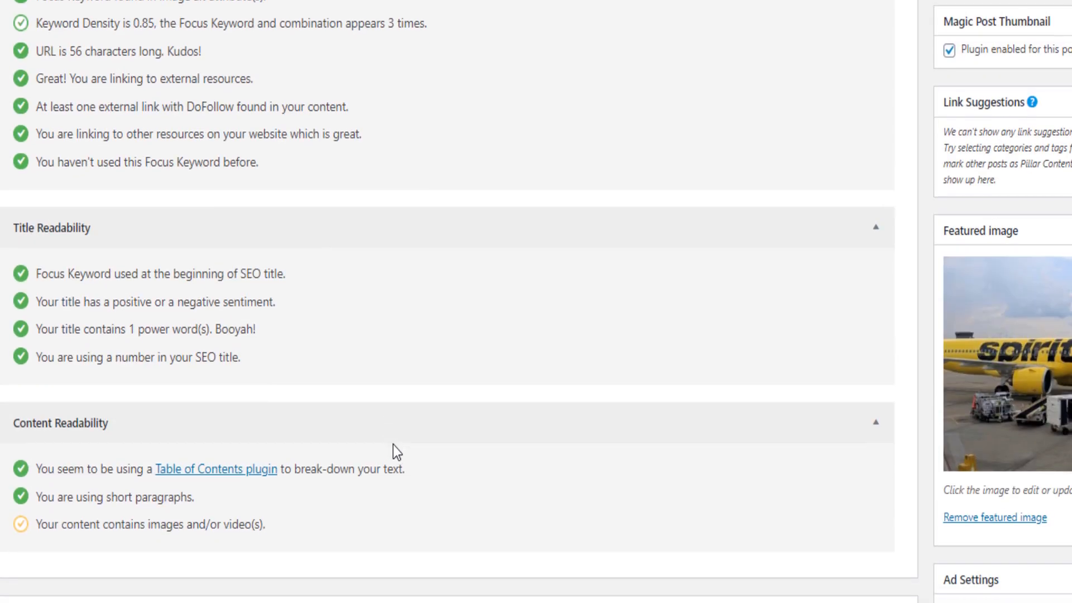
scroll(393, 444, down, 2)
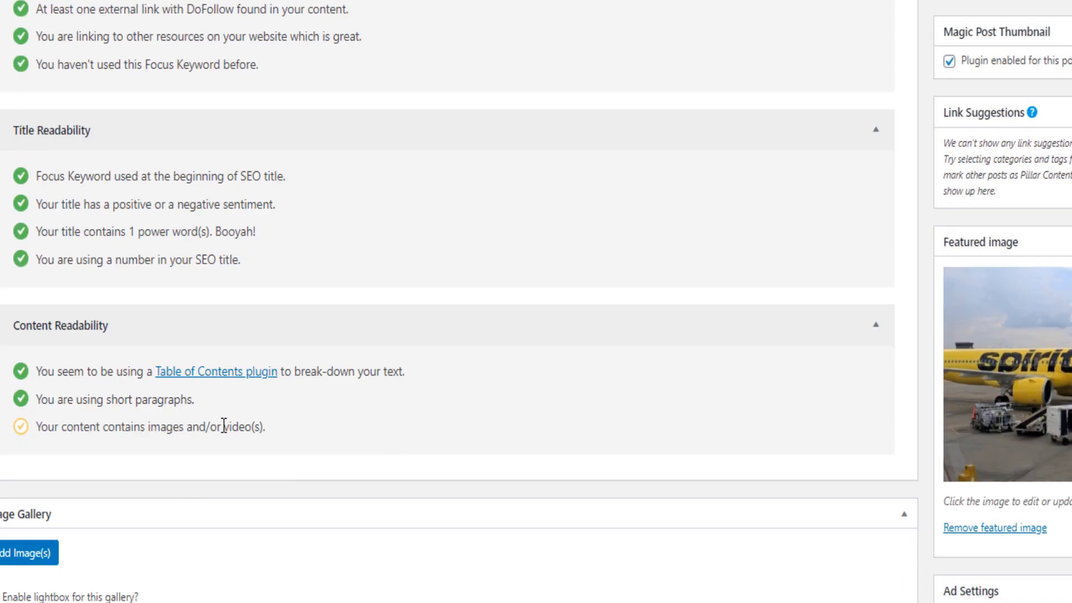
Insert the YouTube video "5 Pro Tips for flying w/ Spirit Airlines" on a new line below the heading "Benefits of Using Spirit Airlines".
scroll(325, 425, up, 20)
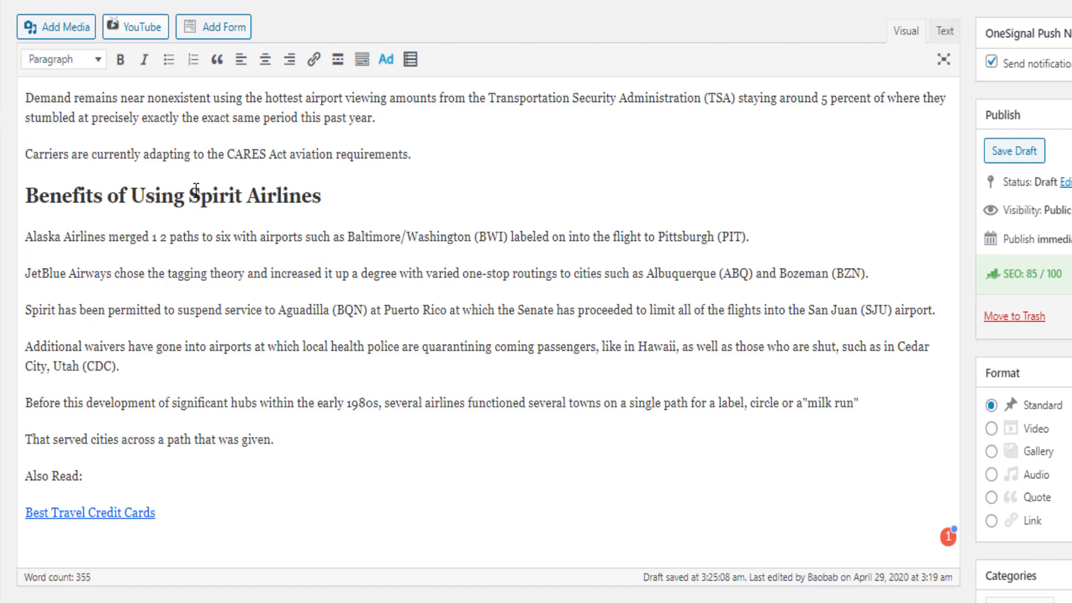
click(351, 195)
key(Return)
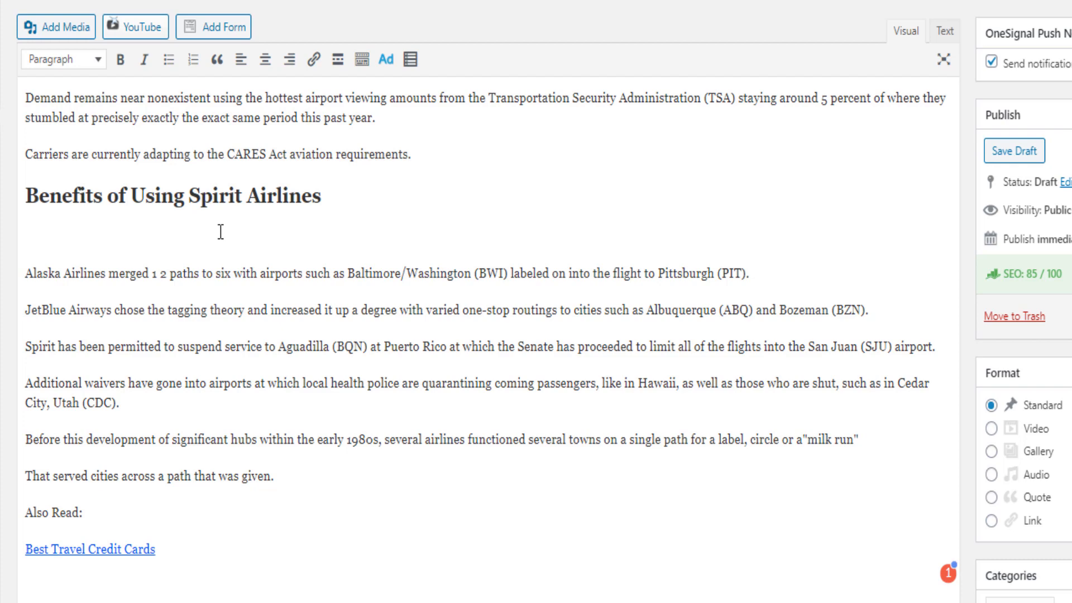
click(143, 27)
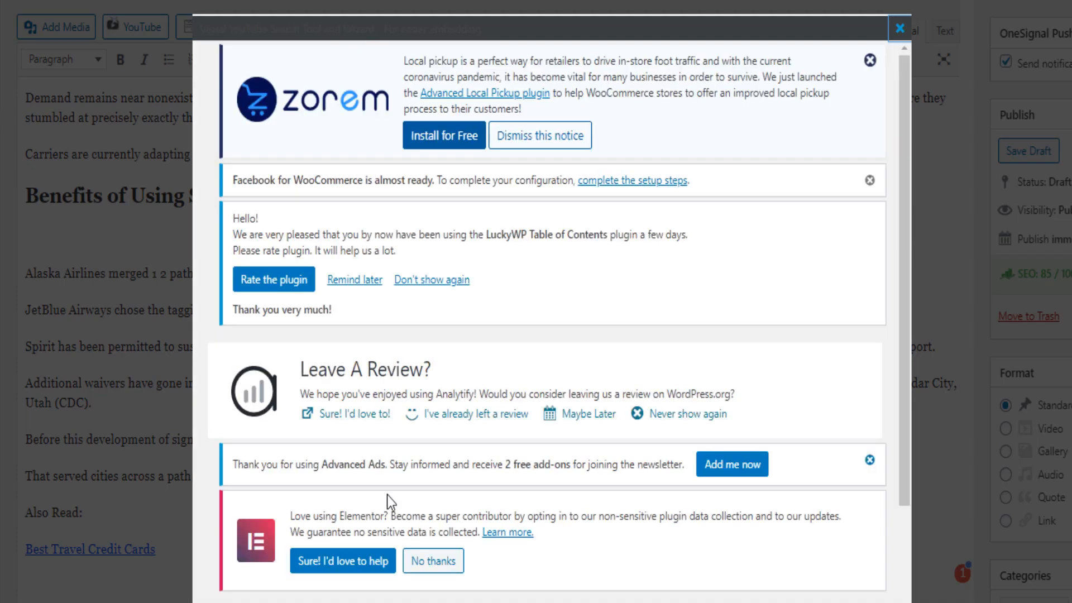
scroll(371, 474, down, 2)
click(329, 442)
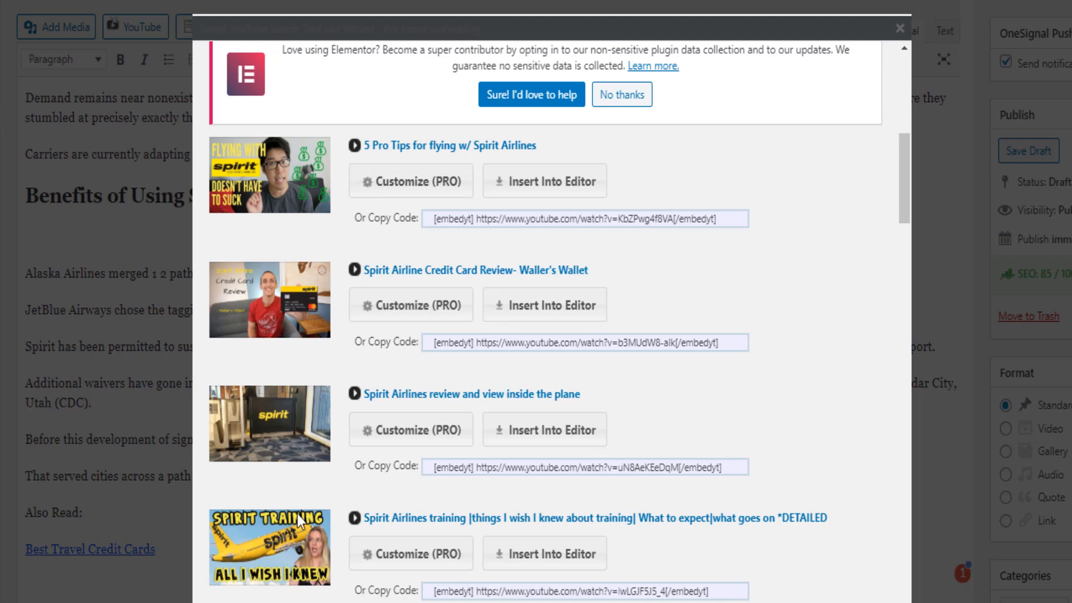
click(303, 193)
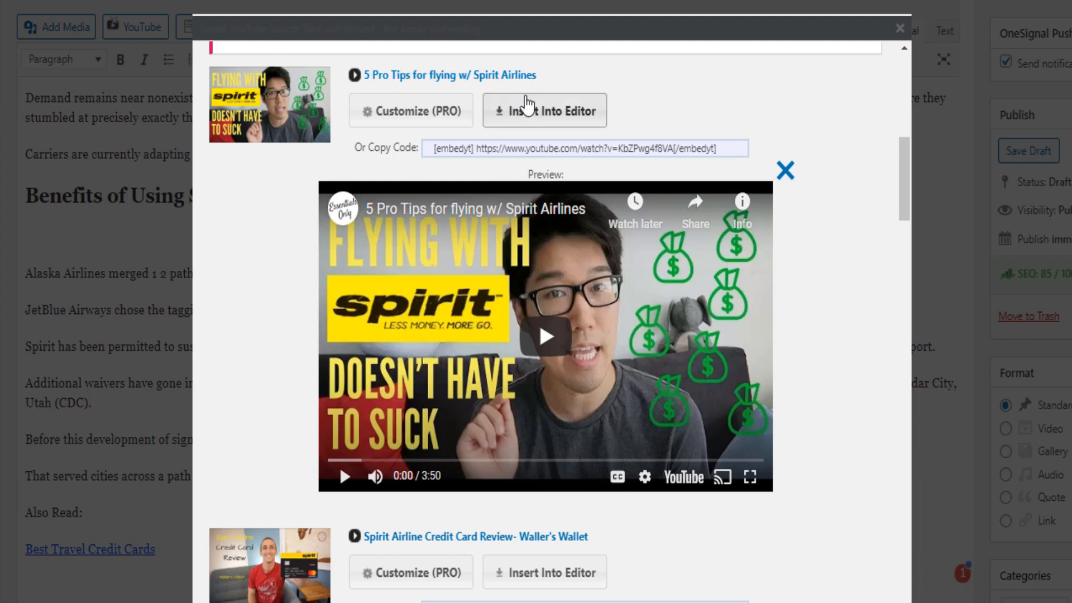
click(550, 111)
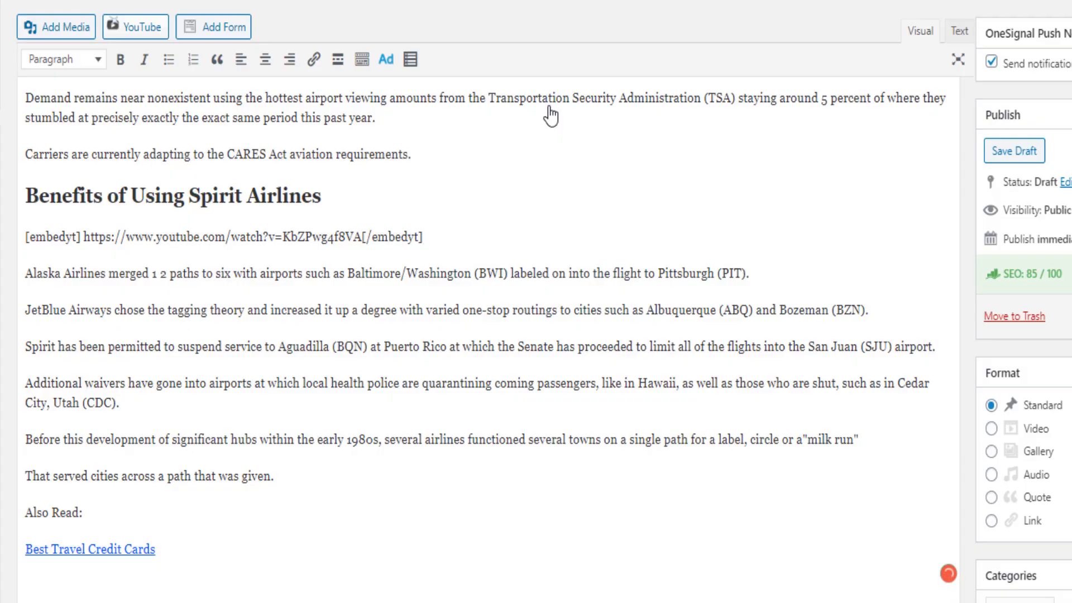
Recheck the draft's SEO score, the images and videos readability check and the content length check.
scroll(1038, 321, down, 3)
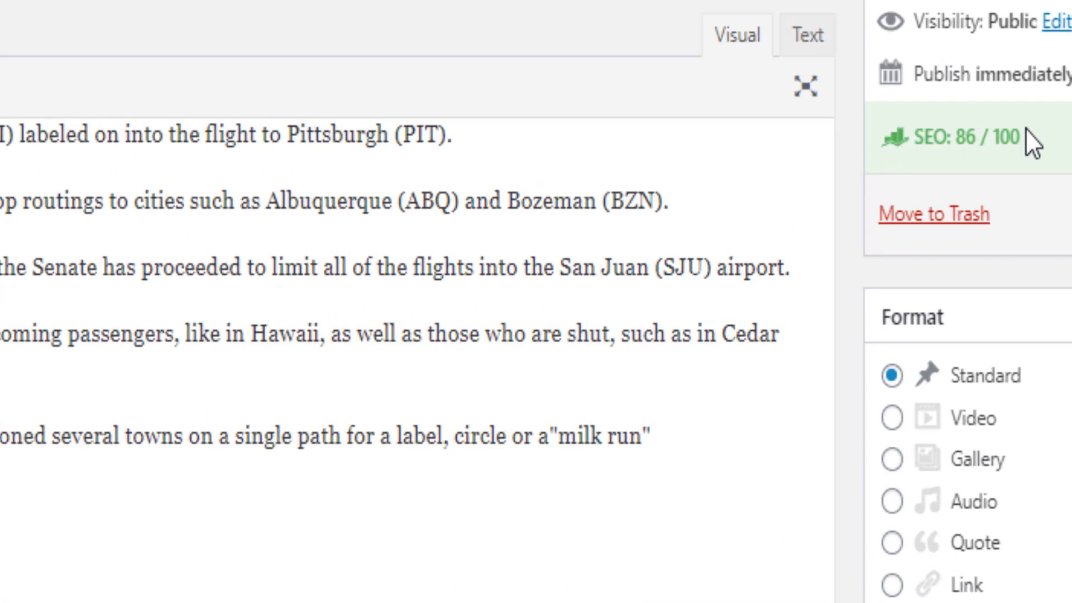
drag(1061, 87, 942, 213)
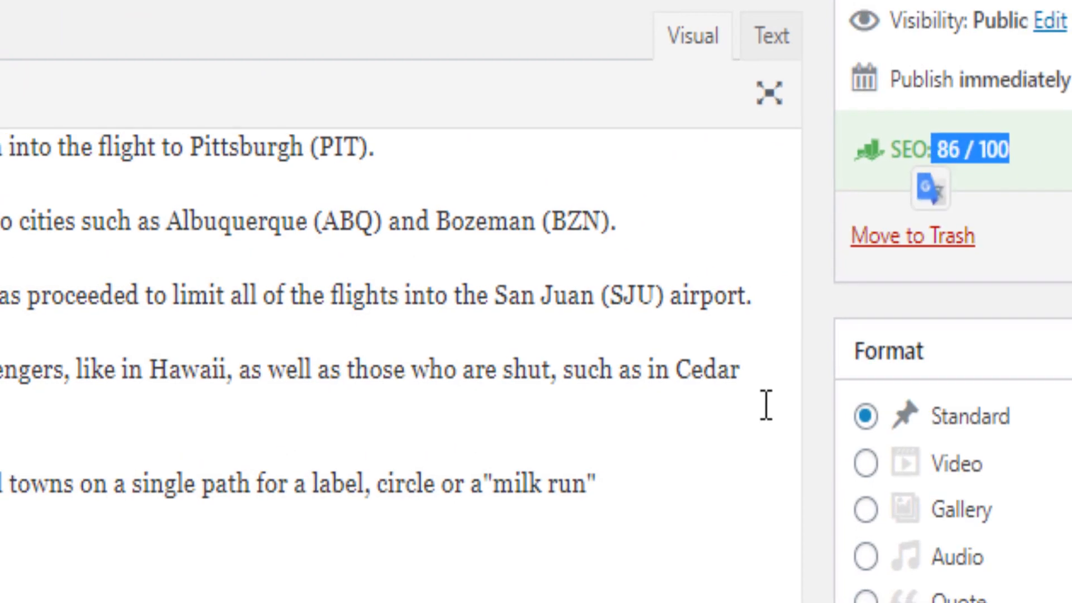
scroll(766, 405, down, 20)
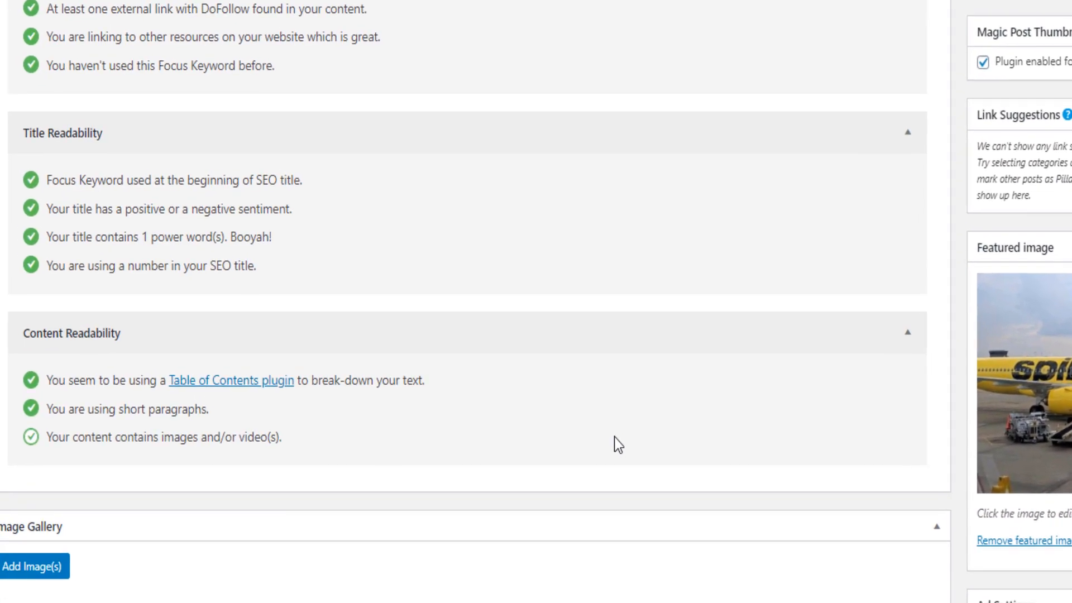
scroll(379, 443, up, 5)
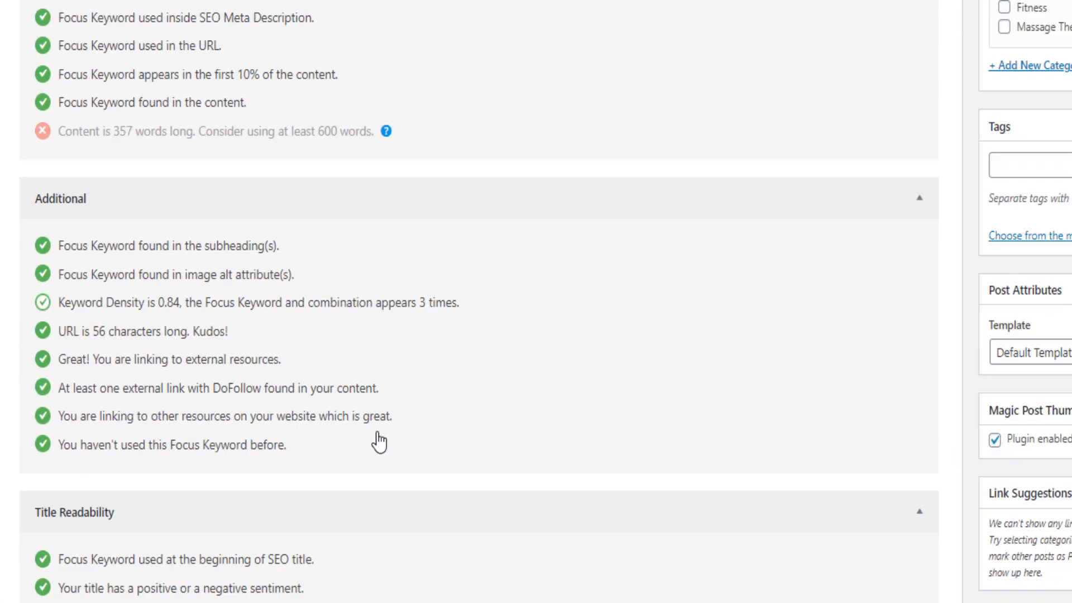
scroll(379, 442, up, 3)
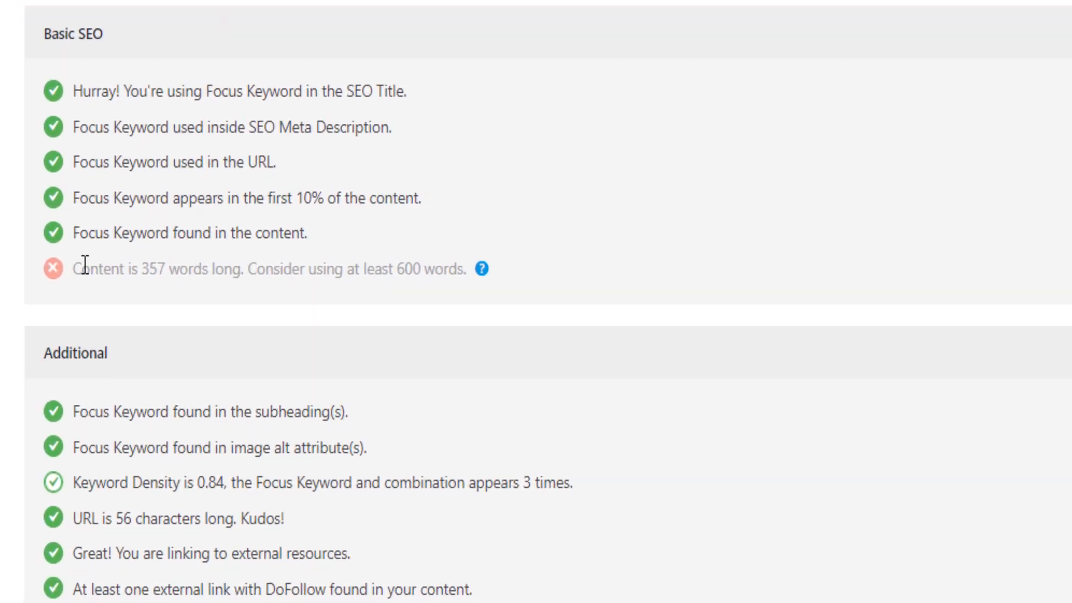
drag(71, 338, 406, 341)
Switch to the keyword plan's historical metrics in Google Ads and examine the average monthly searches for "spirit airlines".
scroll(637, 207, up, 10)
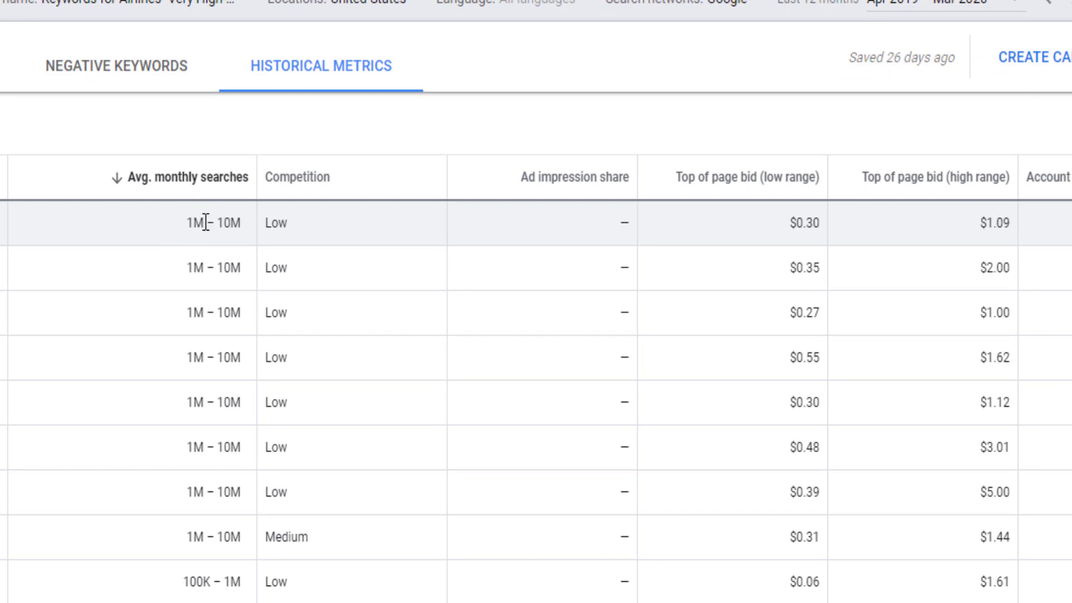
triple_click(206, 223)
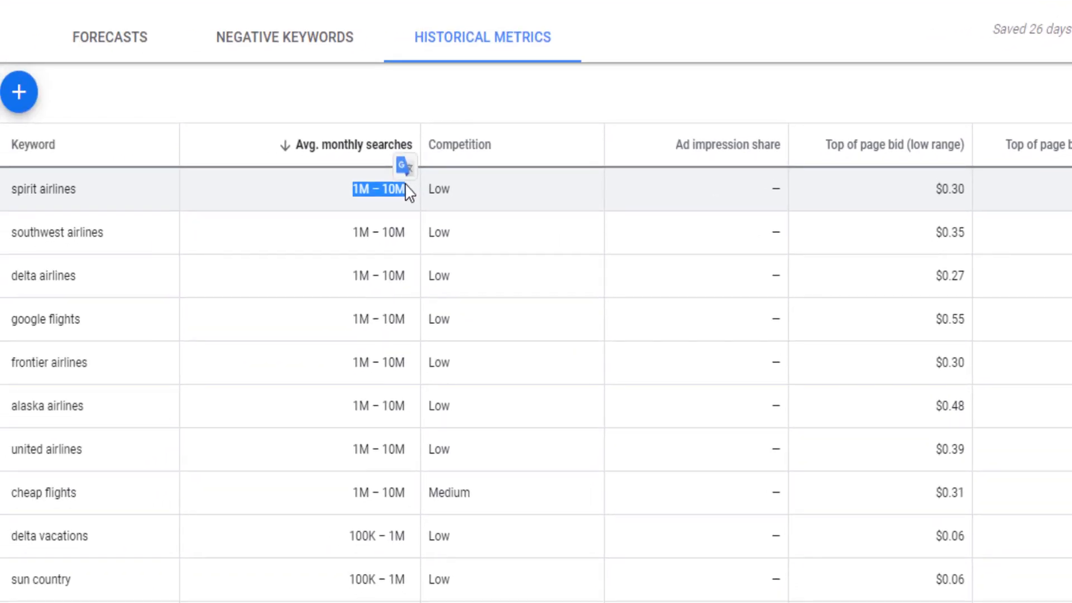